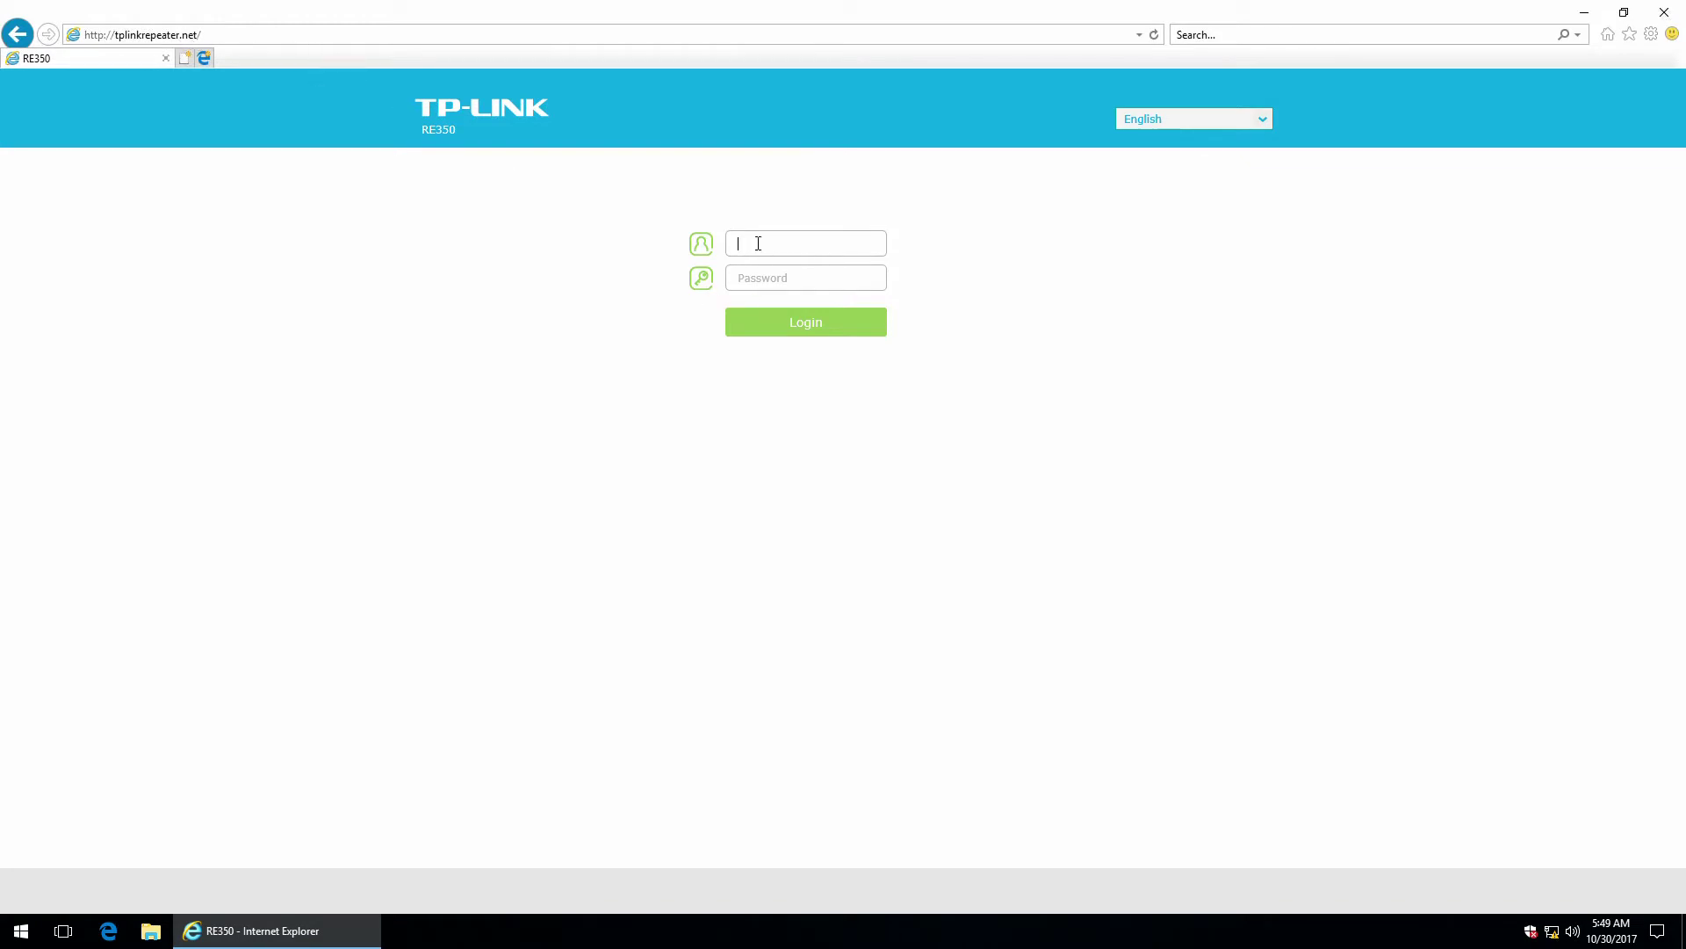
Sign in to the extender with the default username and password.
{"action": "type", "text": "admin"}
{"action": "key", "text": "Tab"}
{"action": "type", "text": "admin"}
{"action": "left_click", "coordinate": [813, 328]}
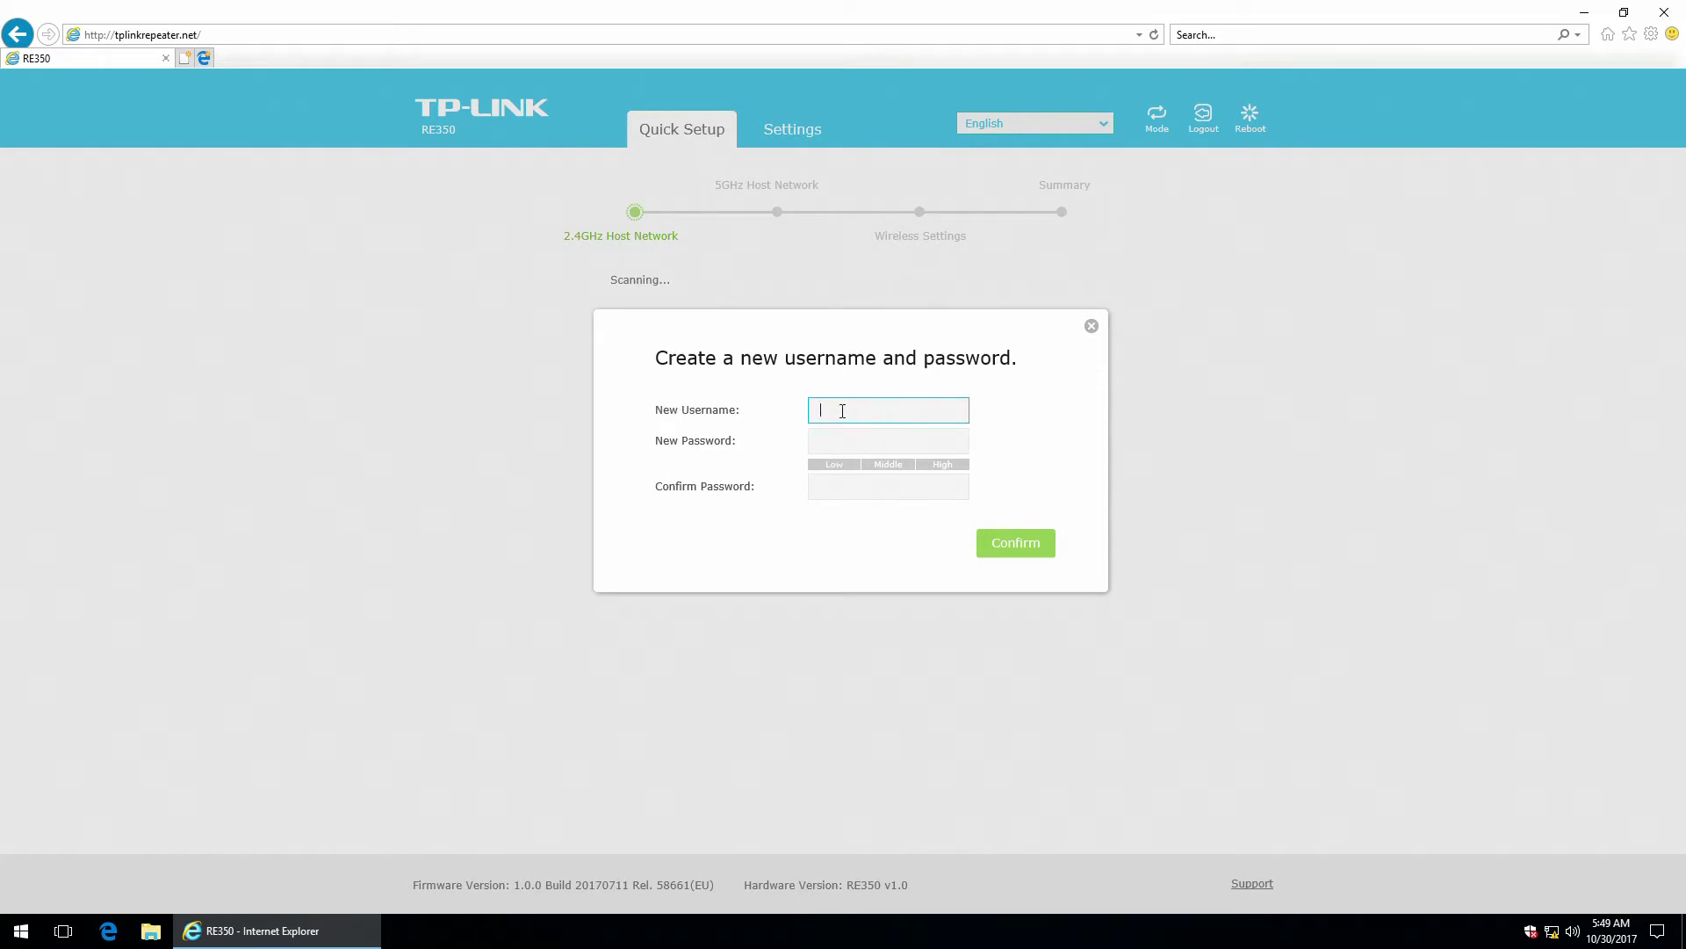
Set a new login username and password, confirm the password, and save.
{"action": "type", "text": "admin"}
{"action": "left_click", "coordinate": [839, 439]}
{"action": "type", "text": "admin"}
{"action": "left_click", "coordinate": [854, 489]}
{"action": "type", "text": "ad"}
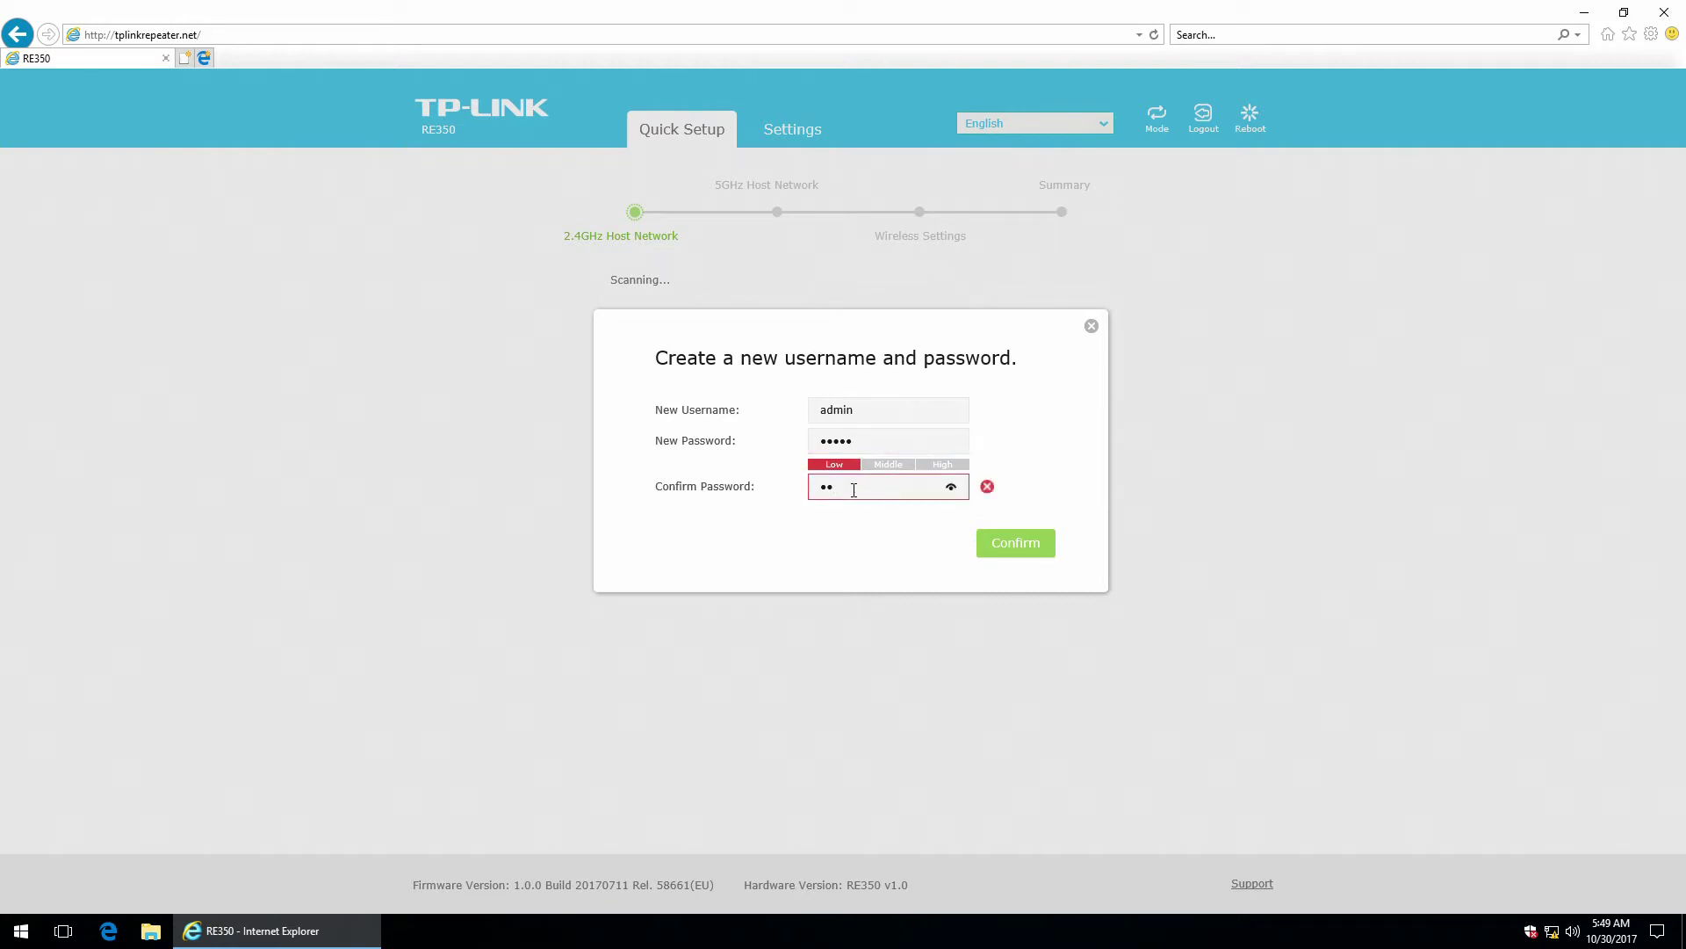
{"action": "type", "text": "min"}
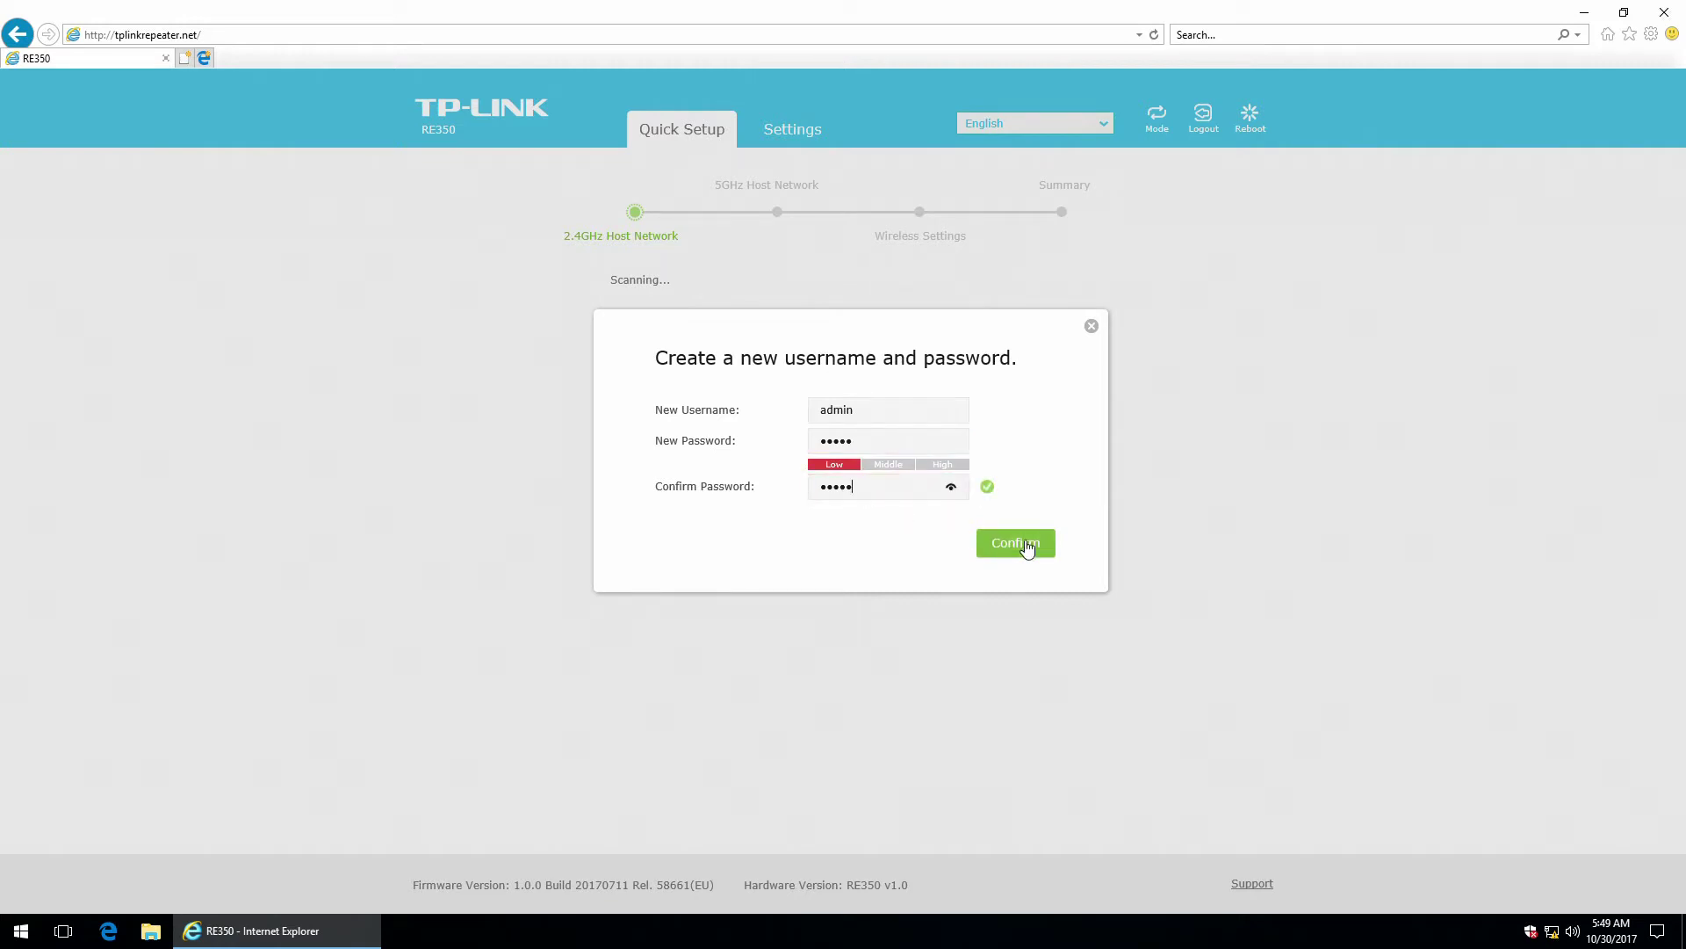
{"action": "left_click", "coordinate": [1028, 546]}
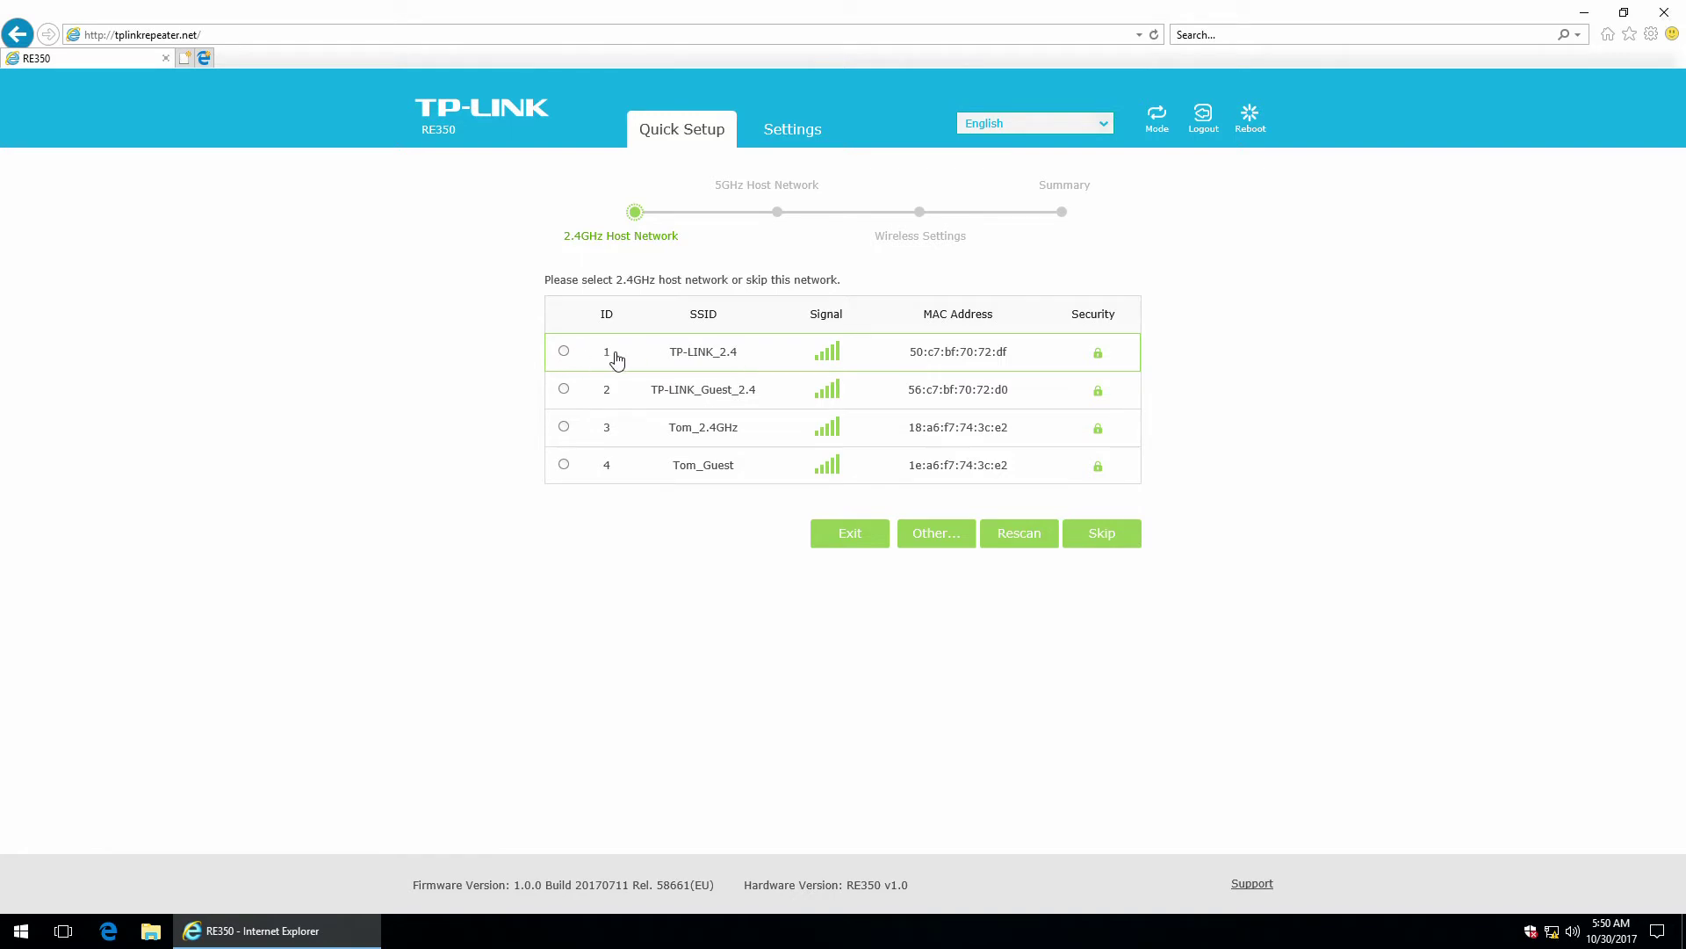
Choose TP-LINK_2.4 as the 2.4GHz host network, enter its password, and continue.
{"action": "left_click", "coordinate": [669, 360]}
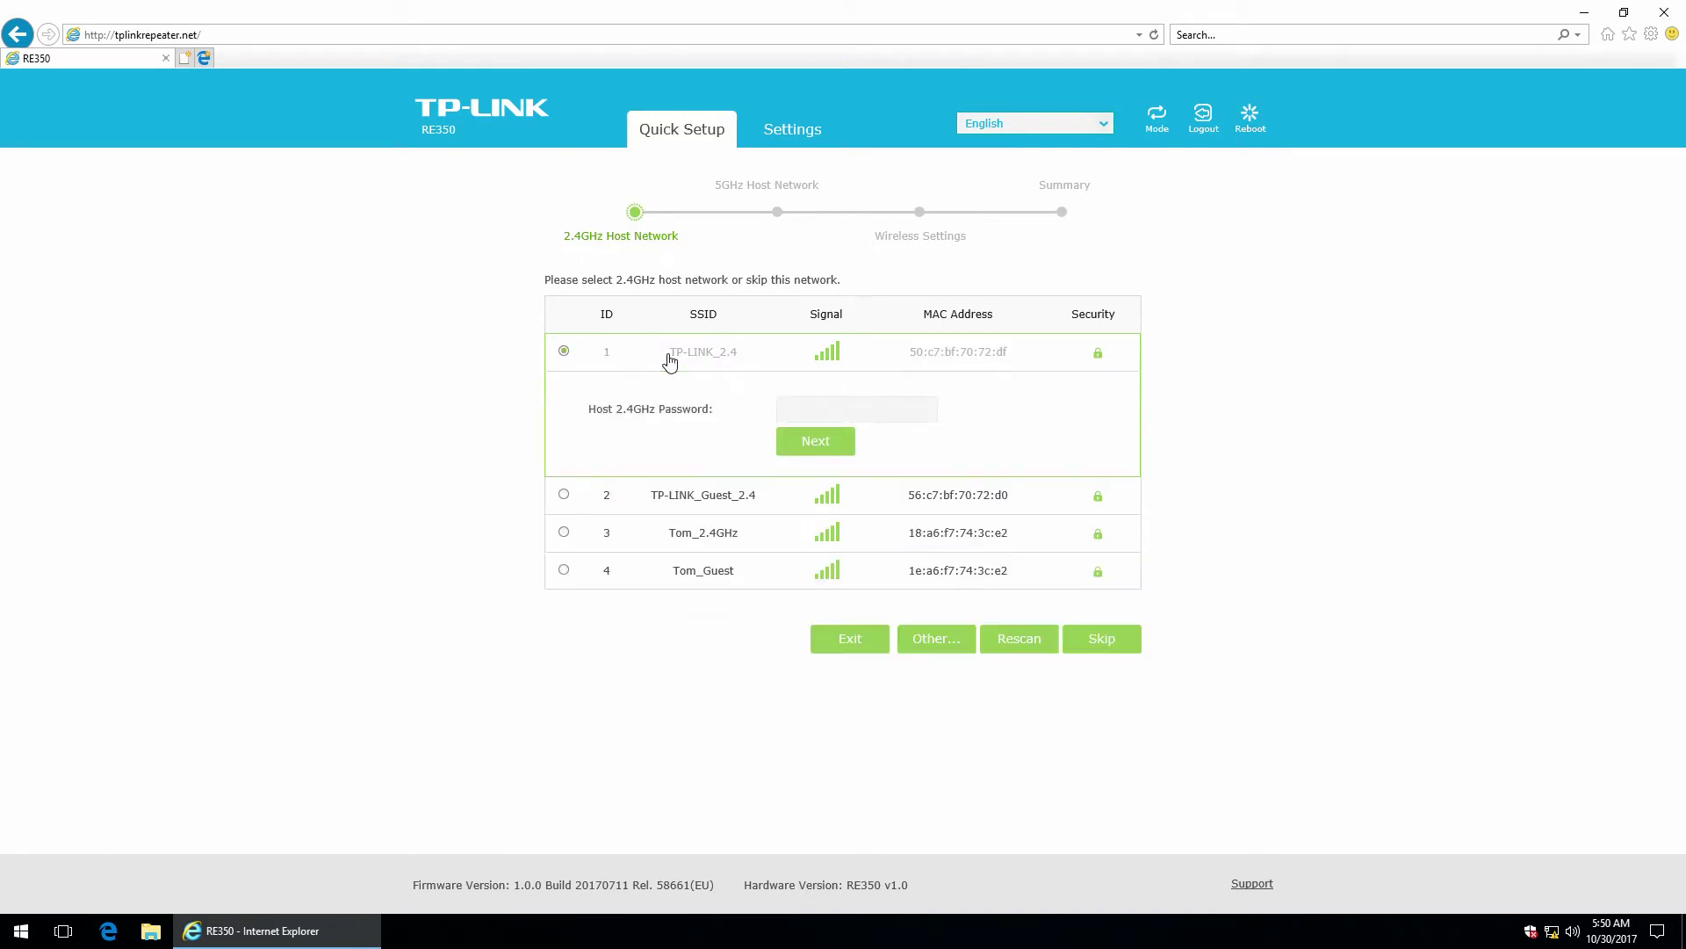
{"action": "left_click", "coordinate": [808, 405]}
{"action": "type", "text": "test"}
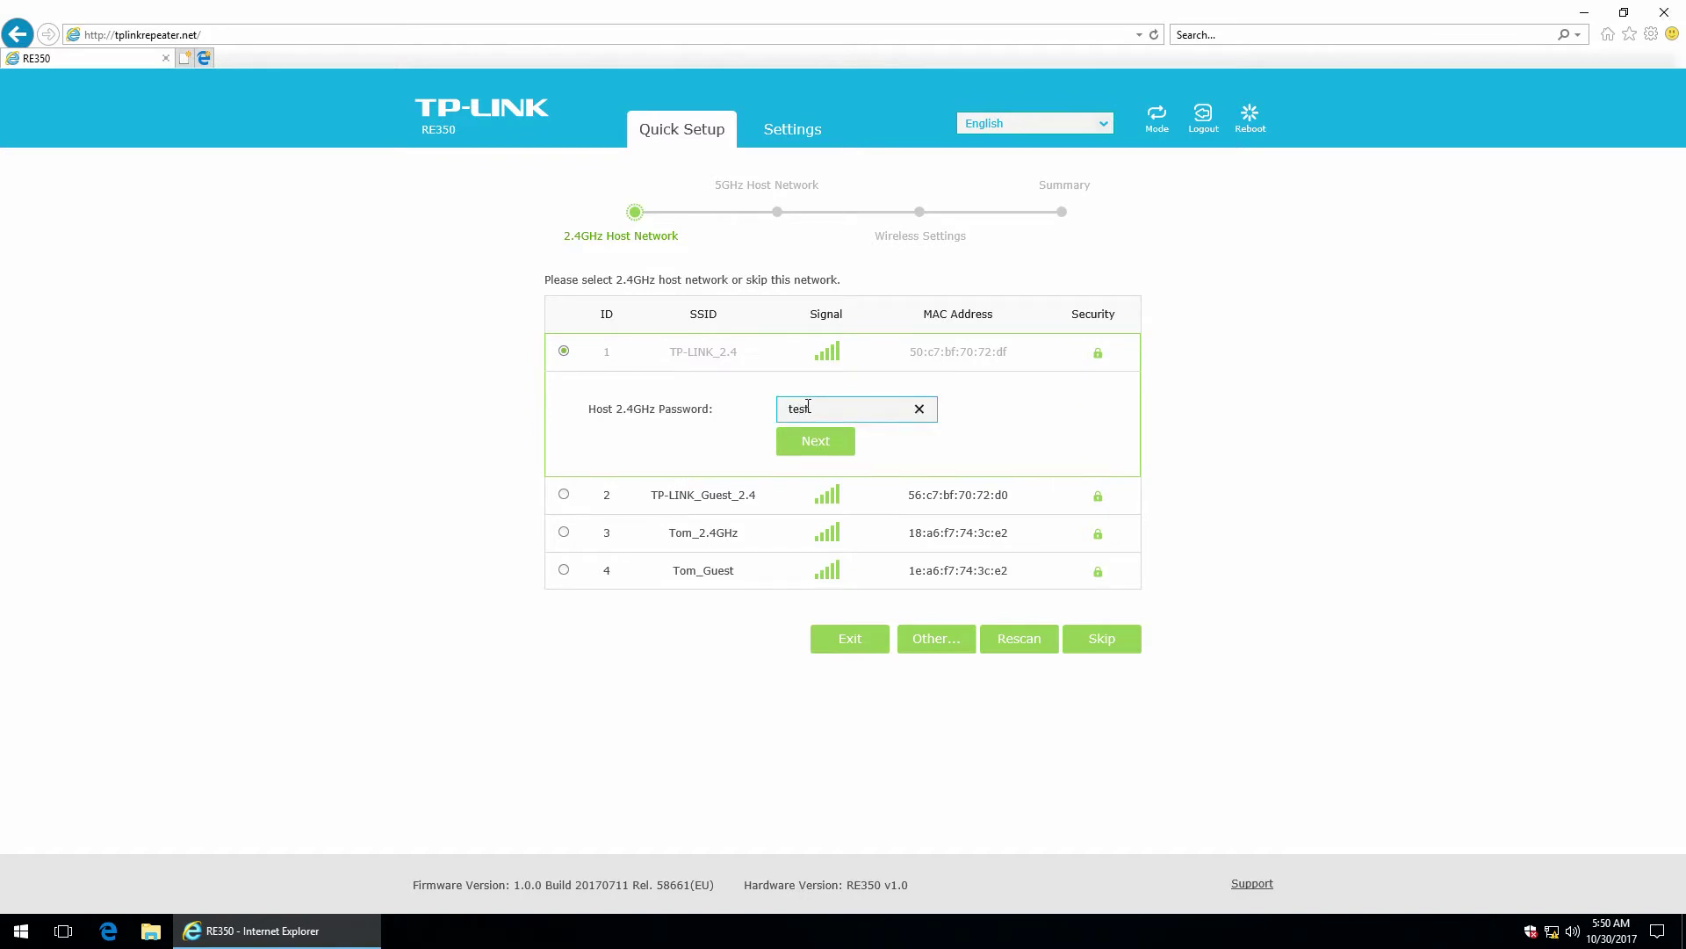
{"action": "type", "text": "_2.4"}
{"action": "left_click", "coordinate": [806, 441]}
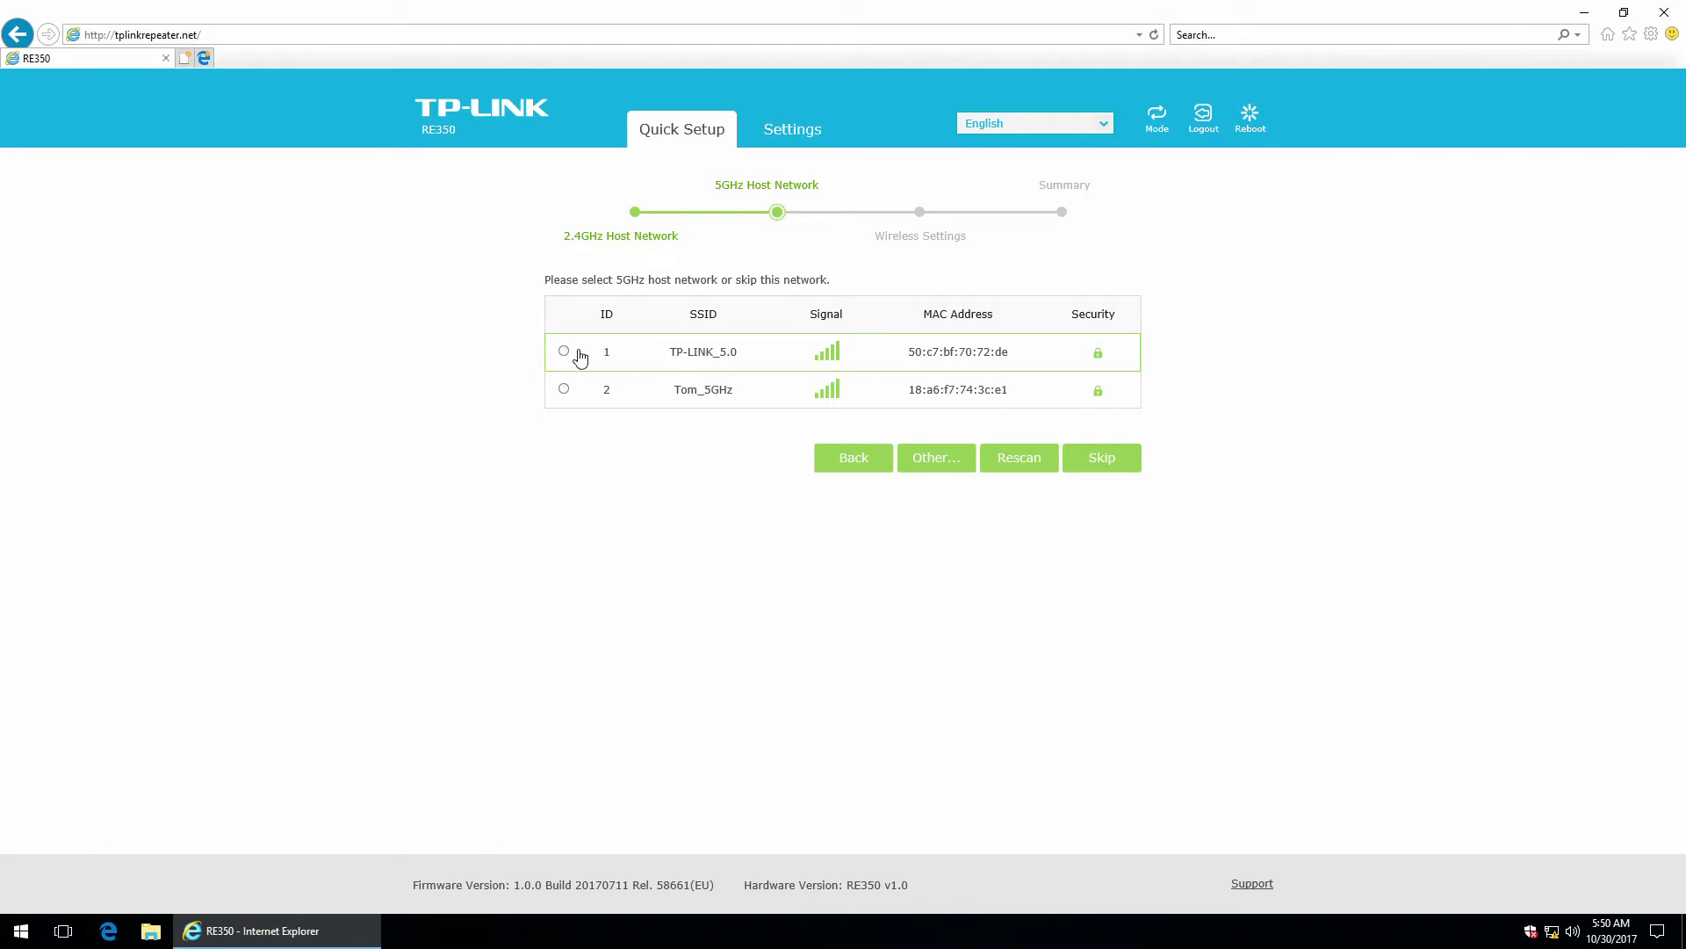
Choose TP-LINK_5.0 as the 5GHz host network, enter its password, and continue.
{"action": "left_click", "coordinate": [564, 353]}
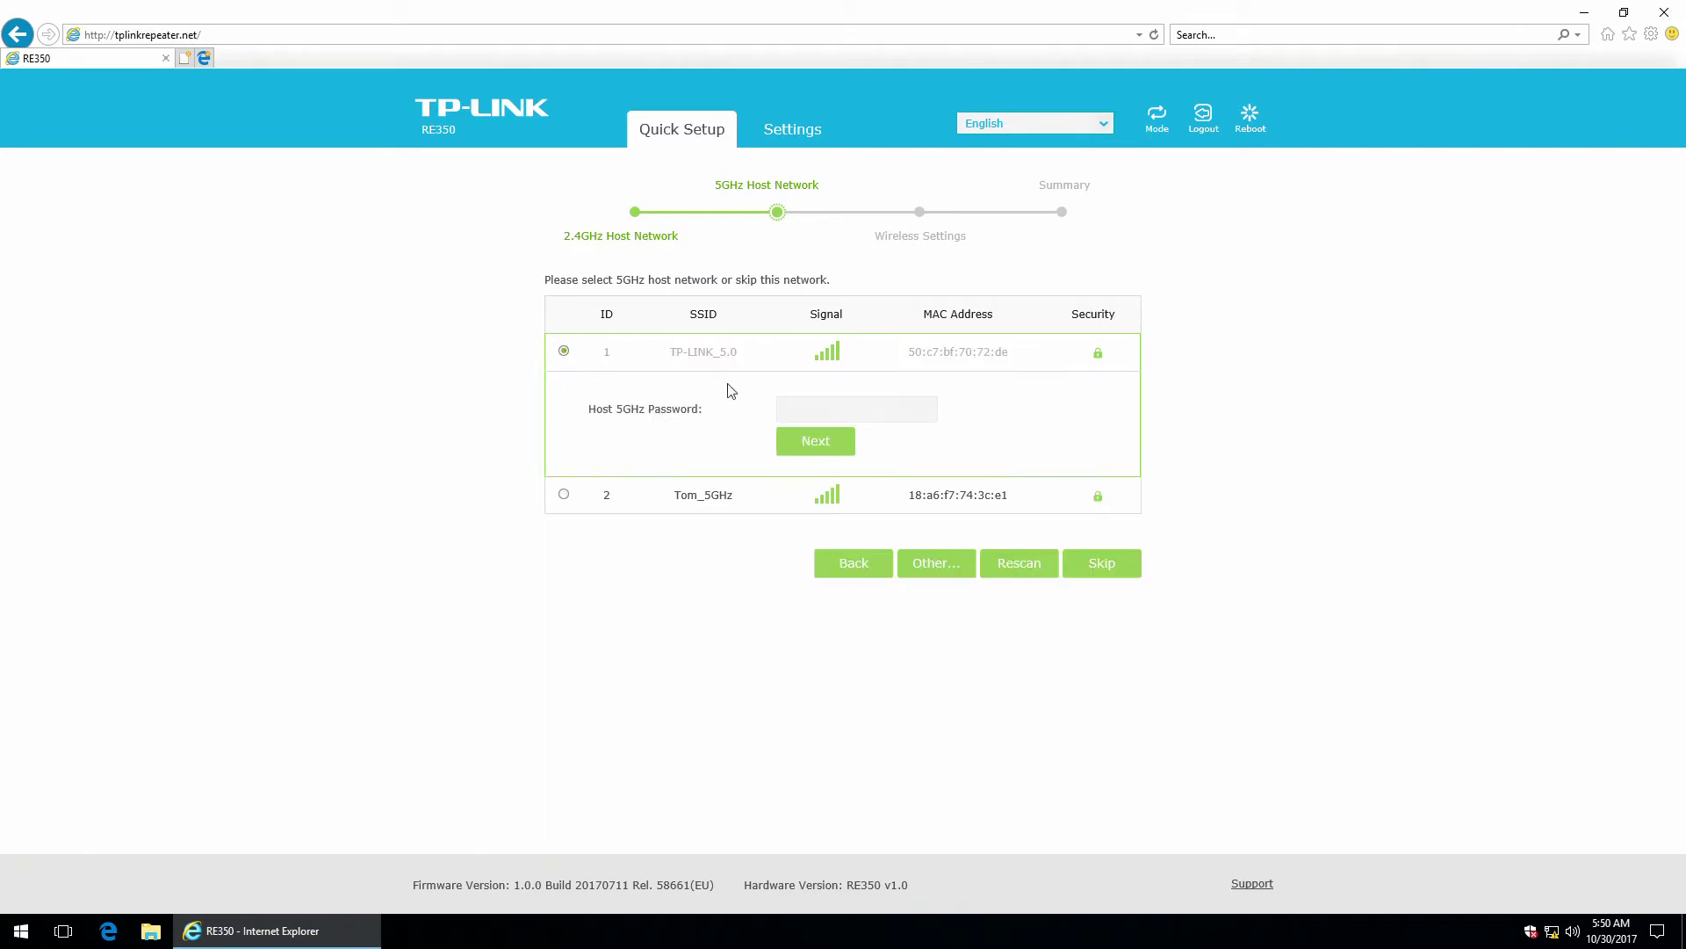
{"action": "left_click", "coordinate": [800, 408]}
{"action": "type", "text": "test_5.0"}
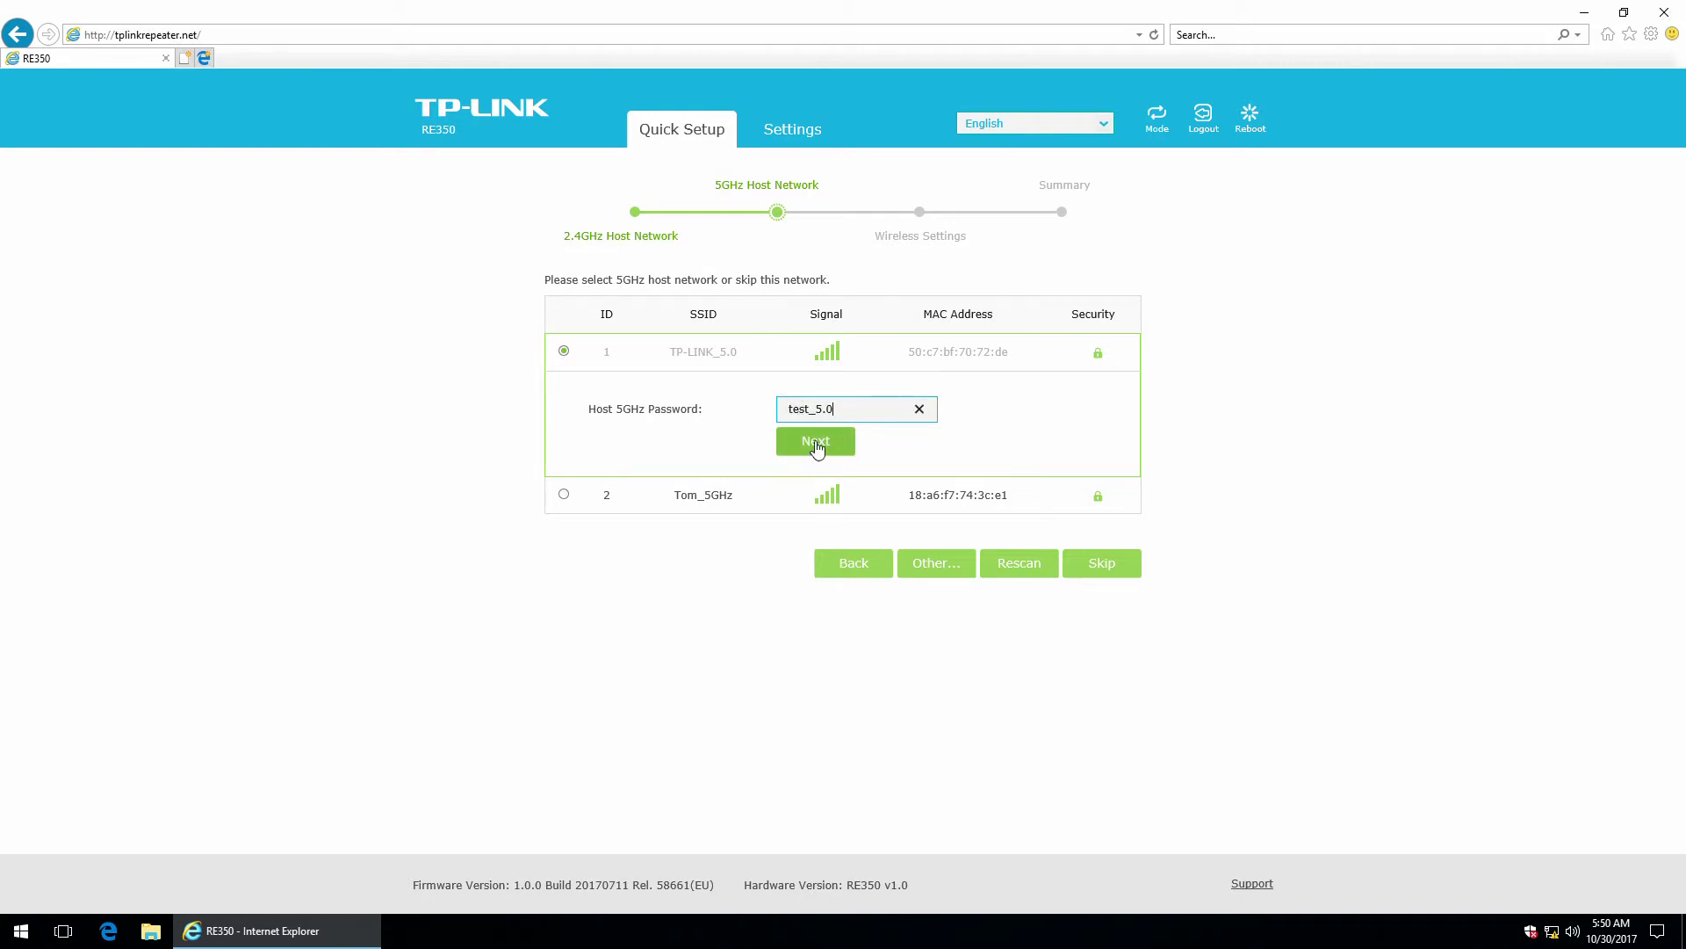
{"action": "left_click", "coordinate": [817, 446]}
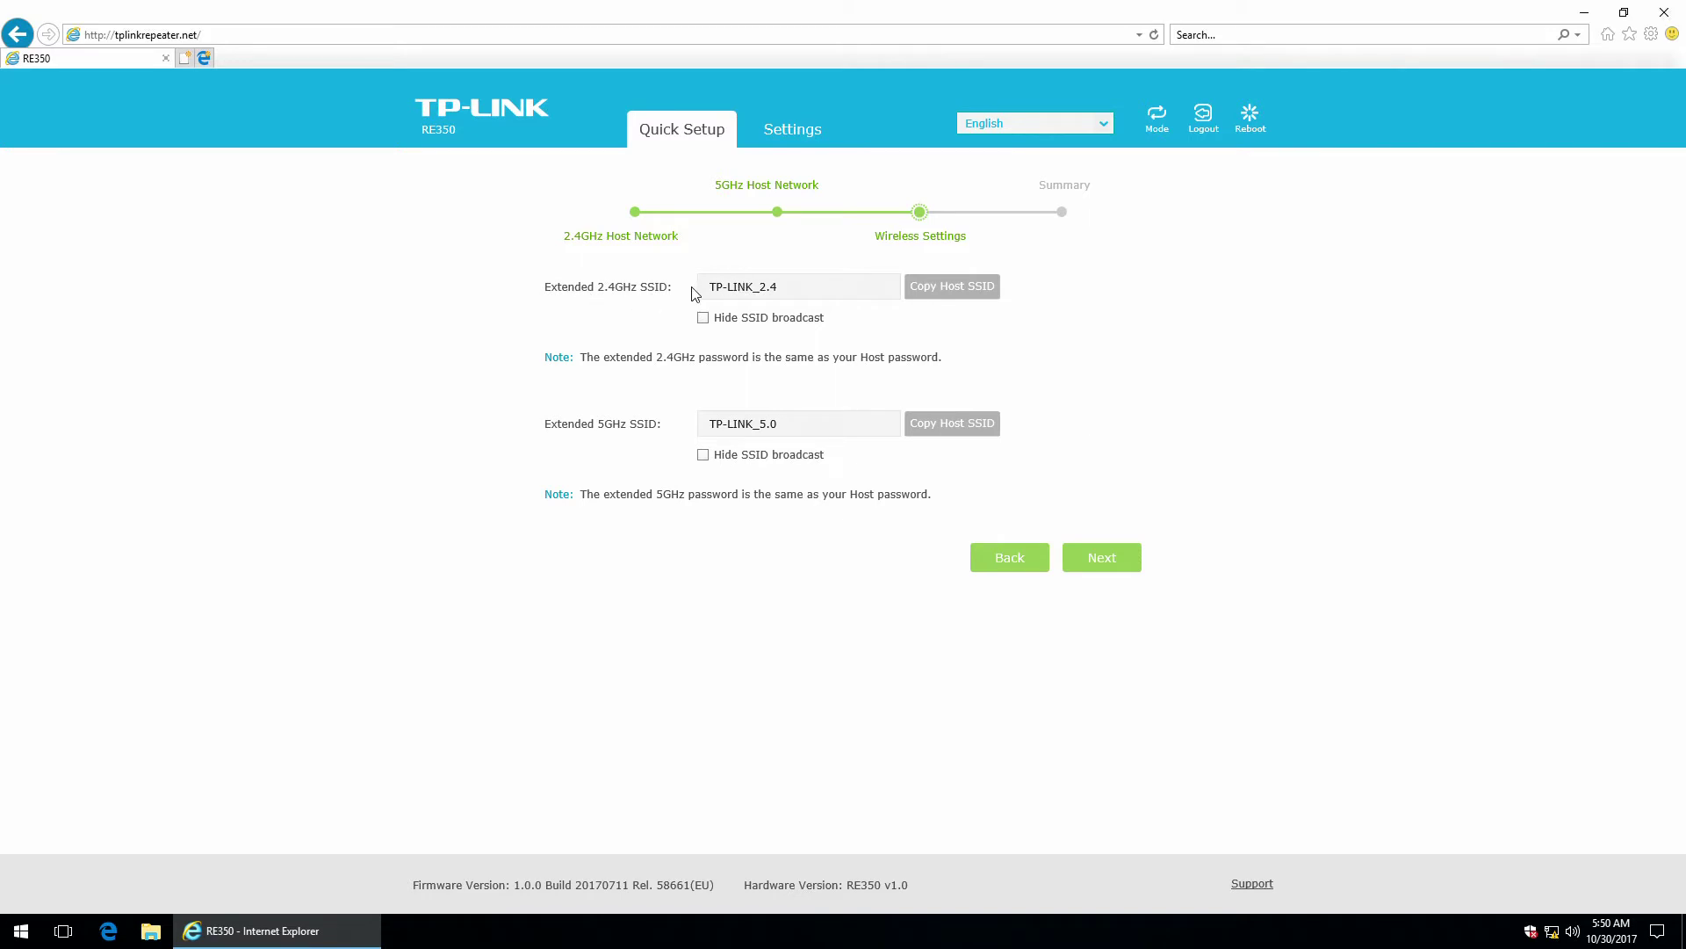
Keep the extended SSIDs as TP-LINK_2.4 and TP-LINK_5.0 and proceed to the summary.
{"action": "left_click", "coordinate": [781, 285]}
{"action": "left_click", "coordinate": [801, 429]}
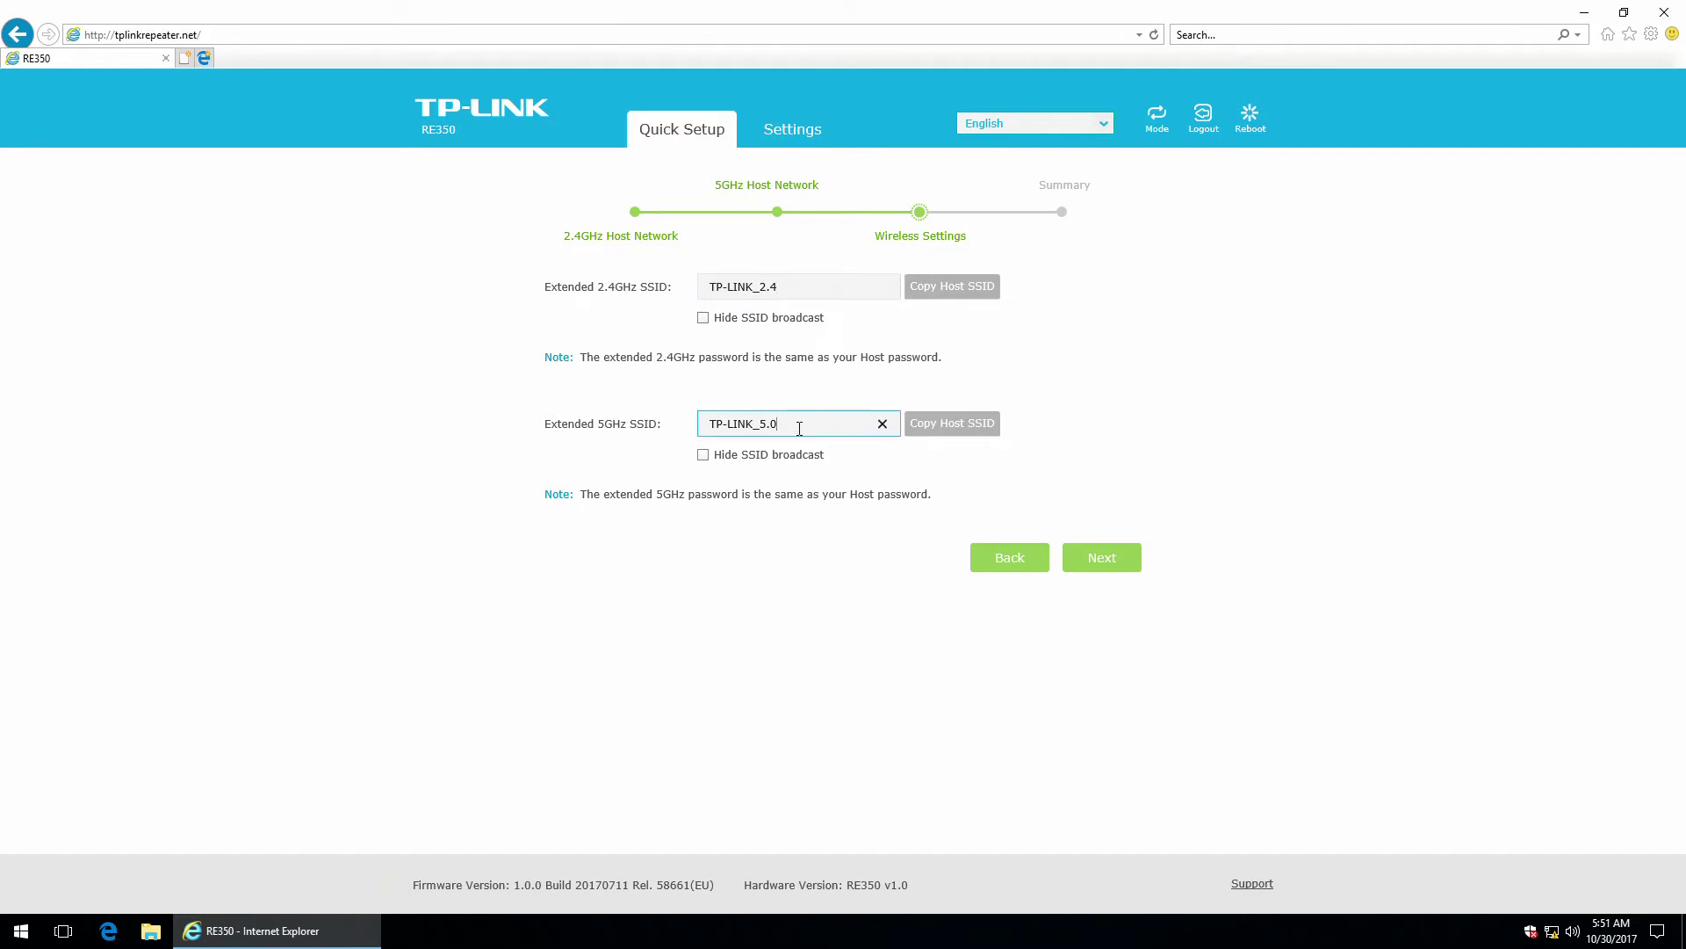
{"action": "left_click", "coordinate": [737, 287]}
{"action": "left_click_drag", "start_coordinate": [782, 287], "coordinate": [689, 295]}
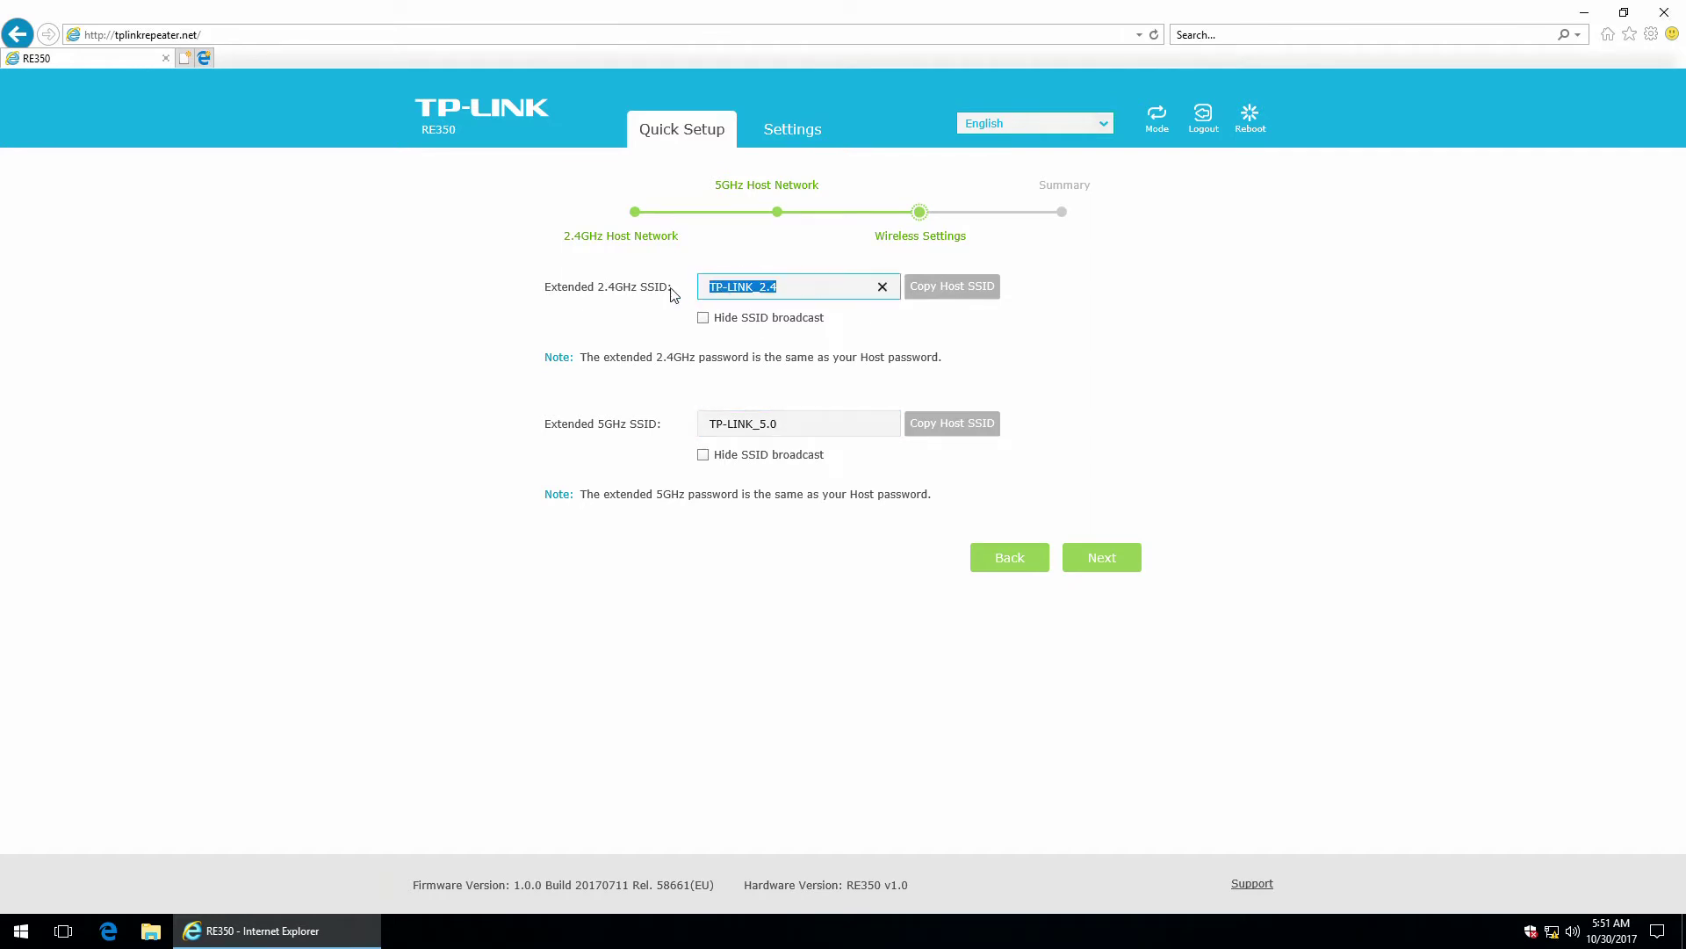
{"action": "left_click", "coordinate": [754, 424]}
{"action": "left_click_drag", "start_coordinate": [802, 426], "coordinate": [687, 430]}
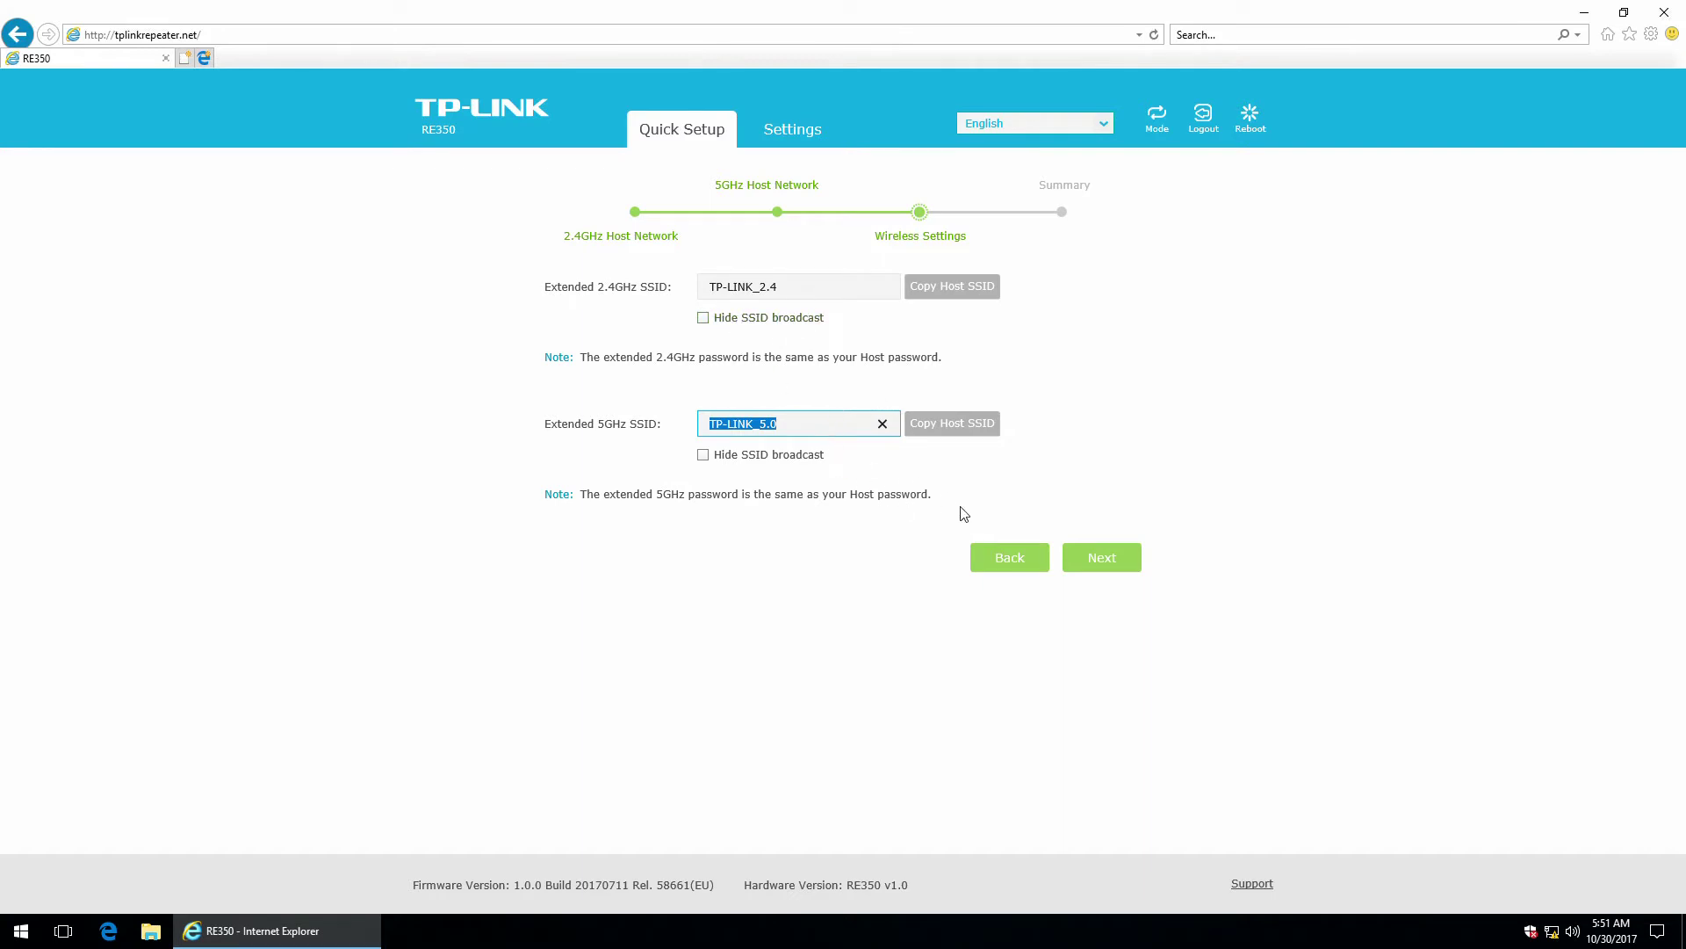
{"action": "left_click", "coordinate": [1101, 557]}
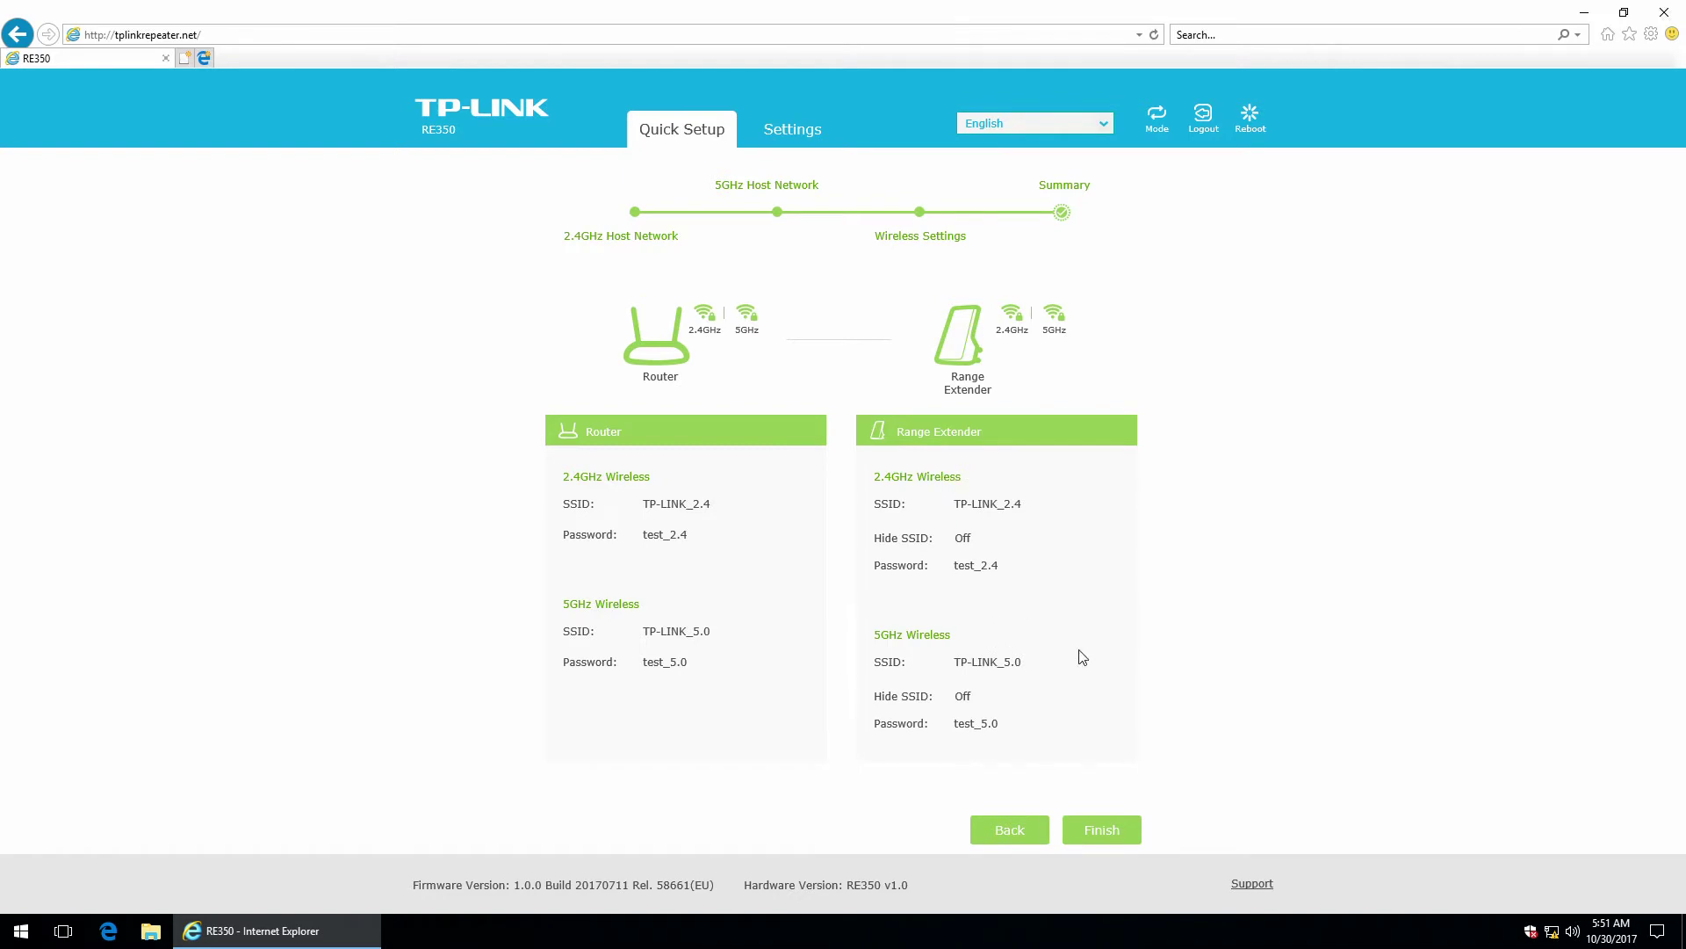
Finish Quick Setup from the Summary page so the extender reboots with the new settings.
{"action": "left_click", "coordinate": [1116, 833]}
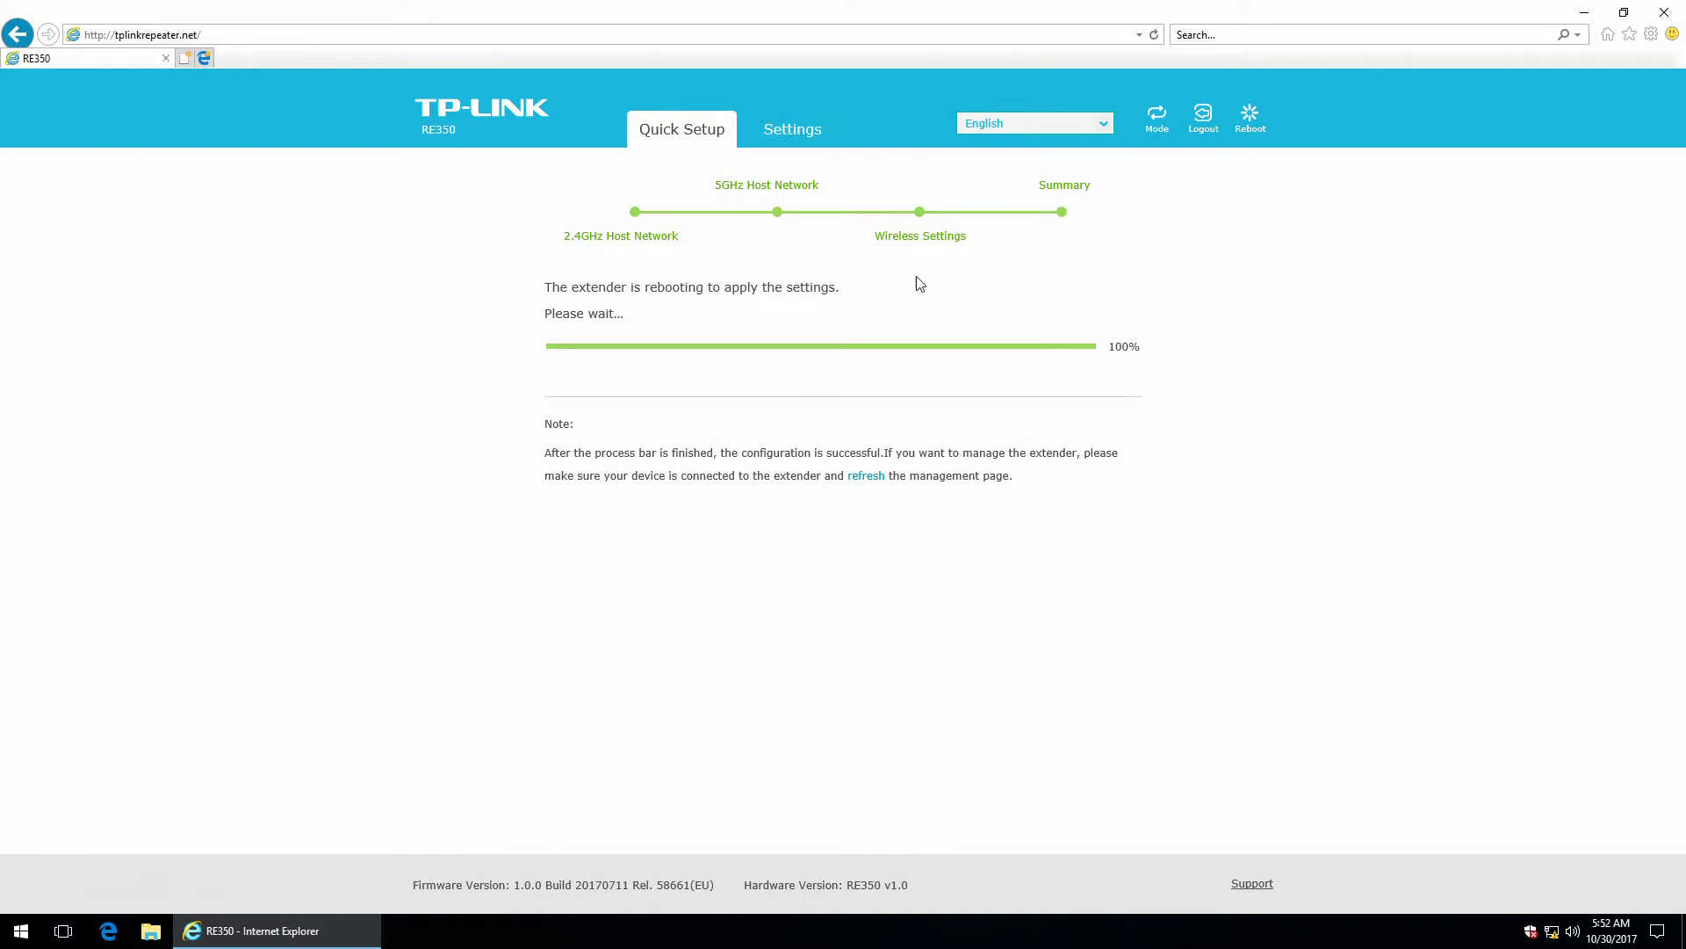
Show the Settings Status page with channels 1 and 40 and IP 192.168.1.156.
{"action": "left_click", "coordinate": [798, 131]}
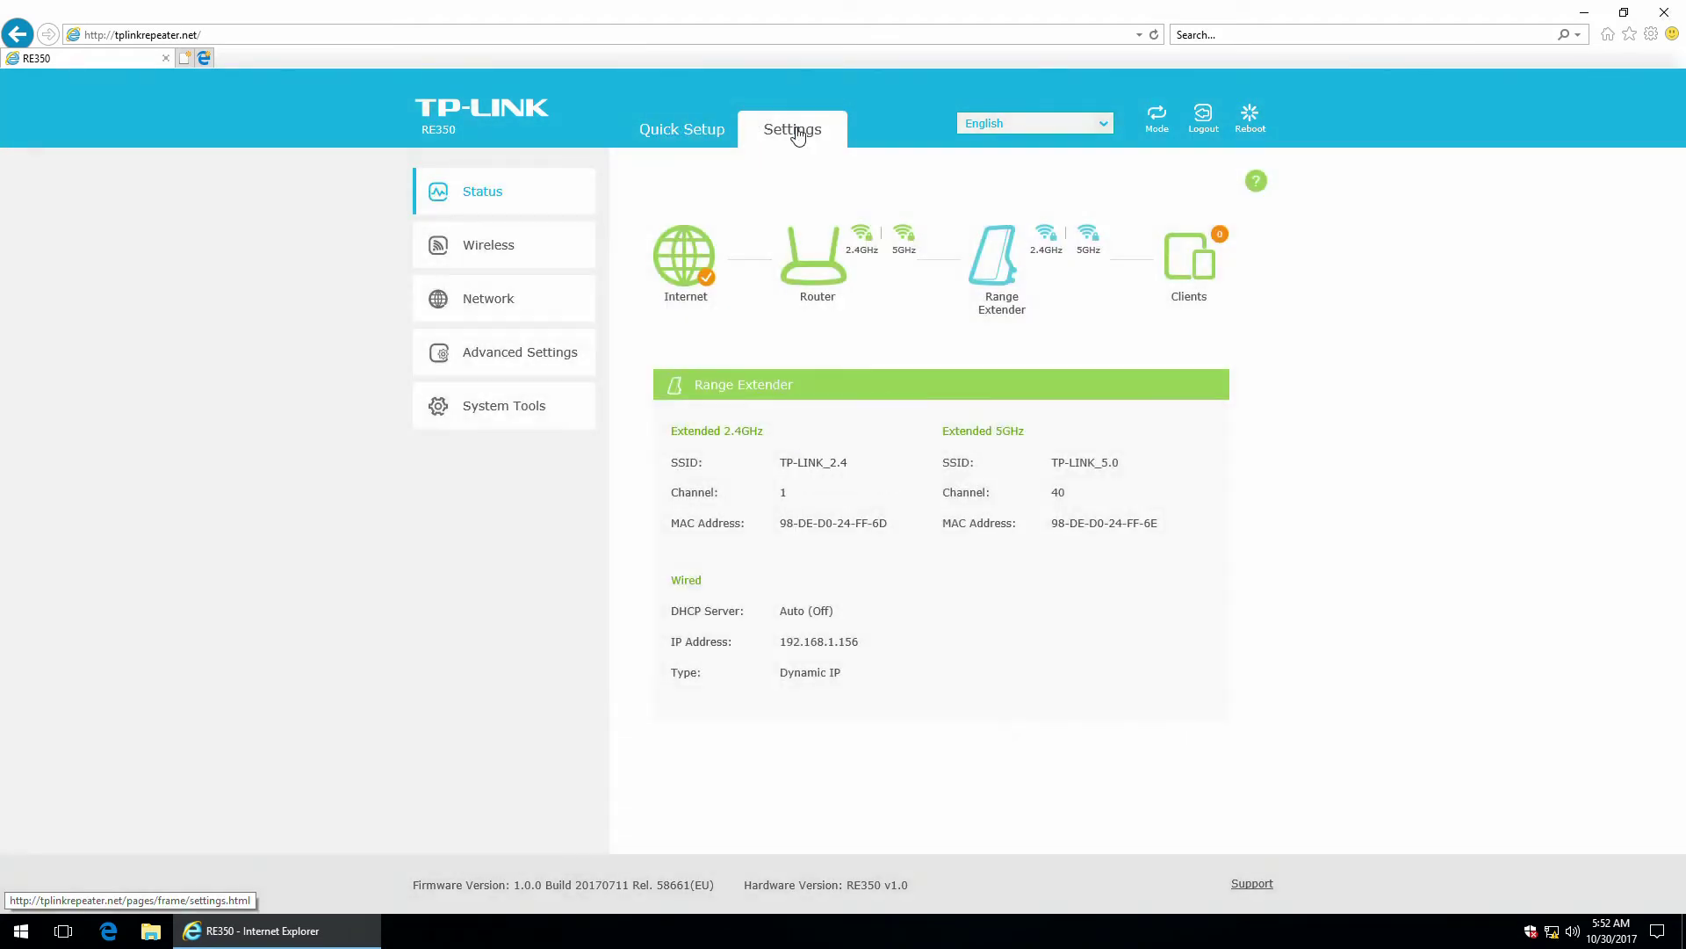
{"action": "left_click", "coordinate": [693, 130]}
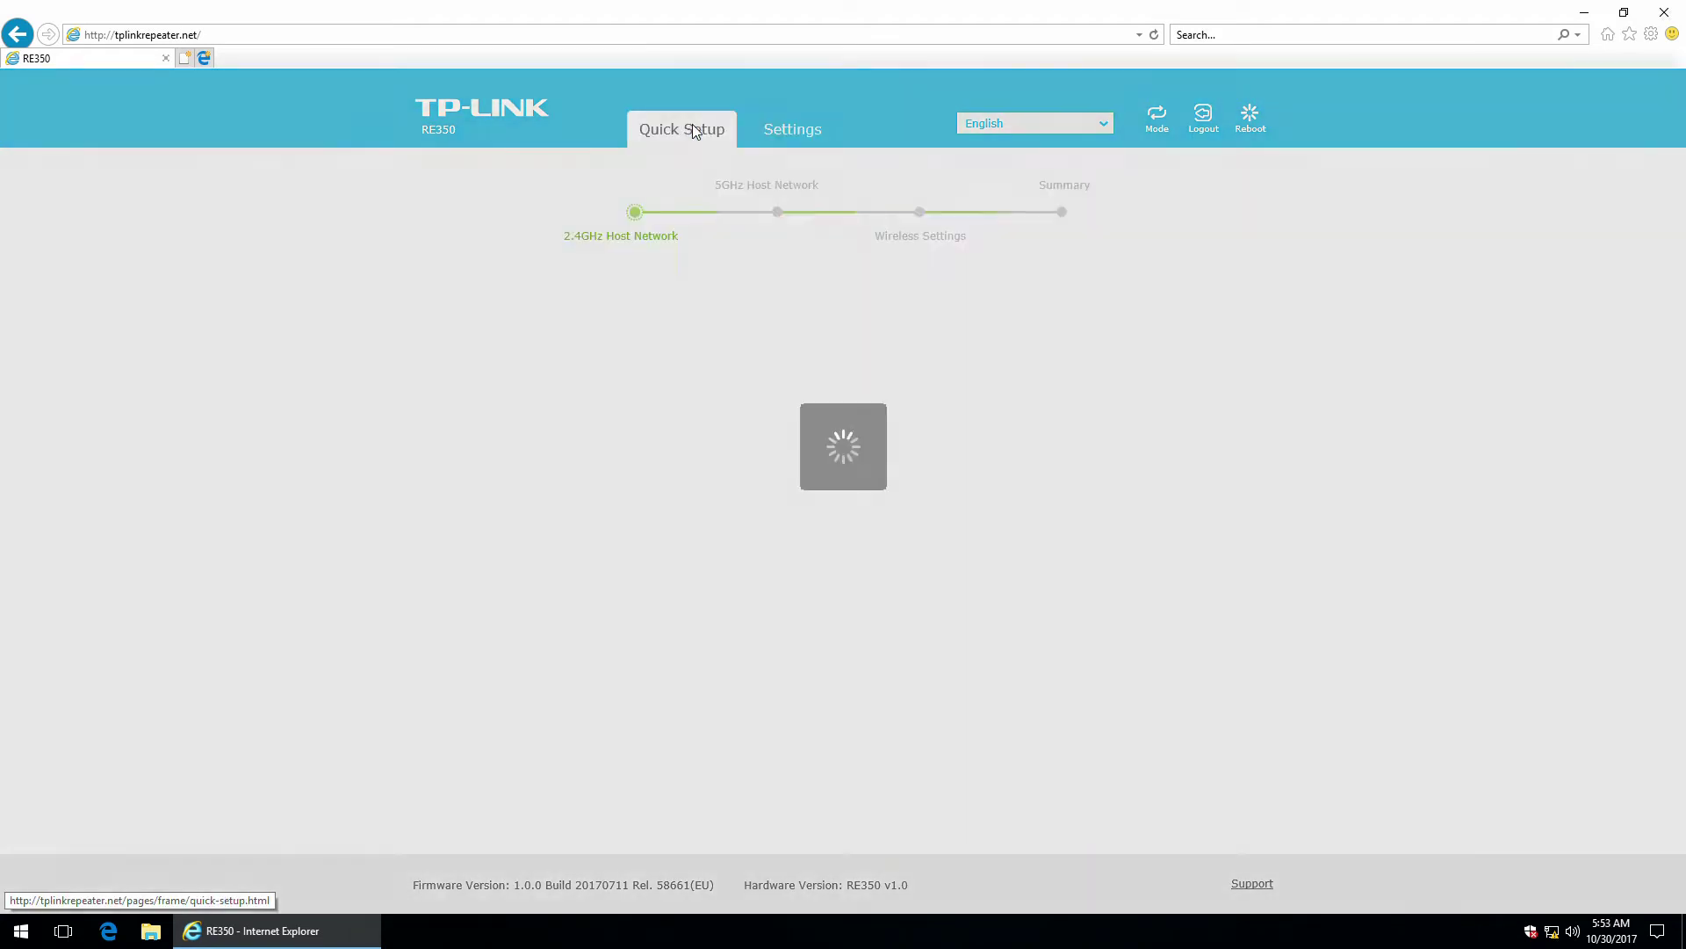
{"action": "left_click", "coordinate": [795, 132]}
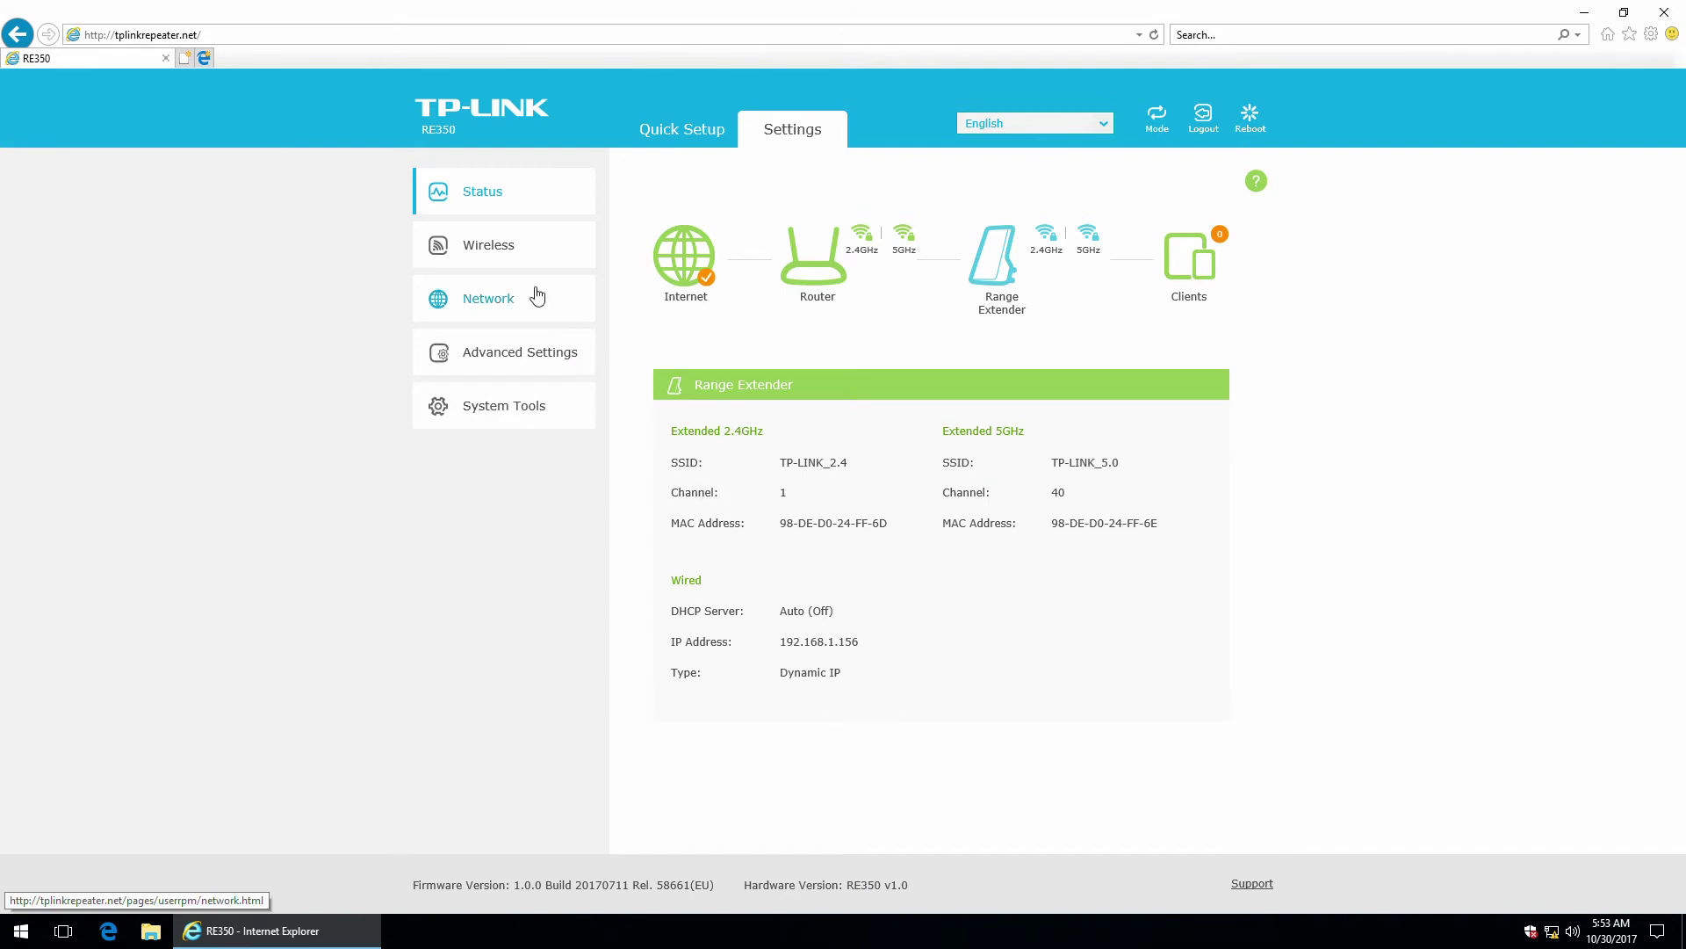
Review the Wireless pages Connect to Network and Extended Network.
{"action": "left_click", "coordinate": [470, 255]}
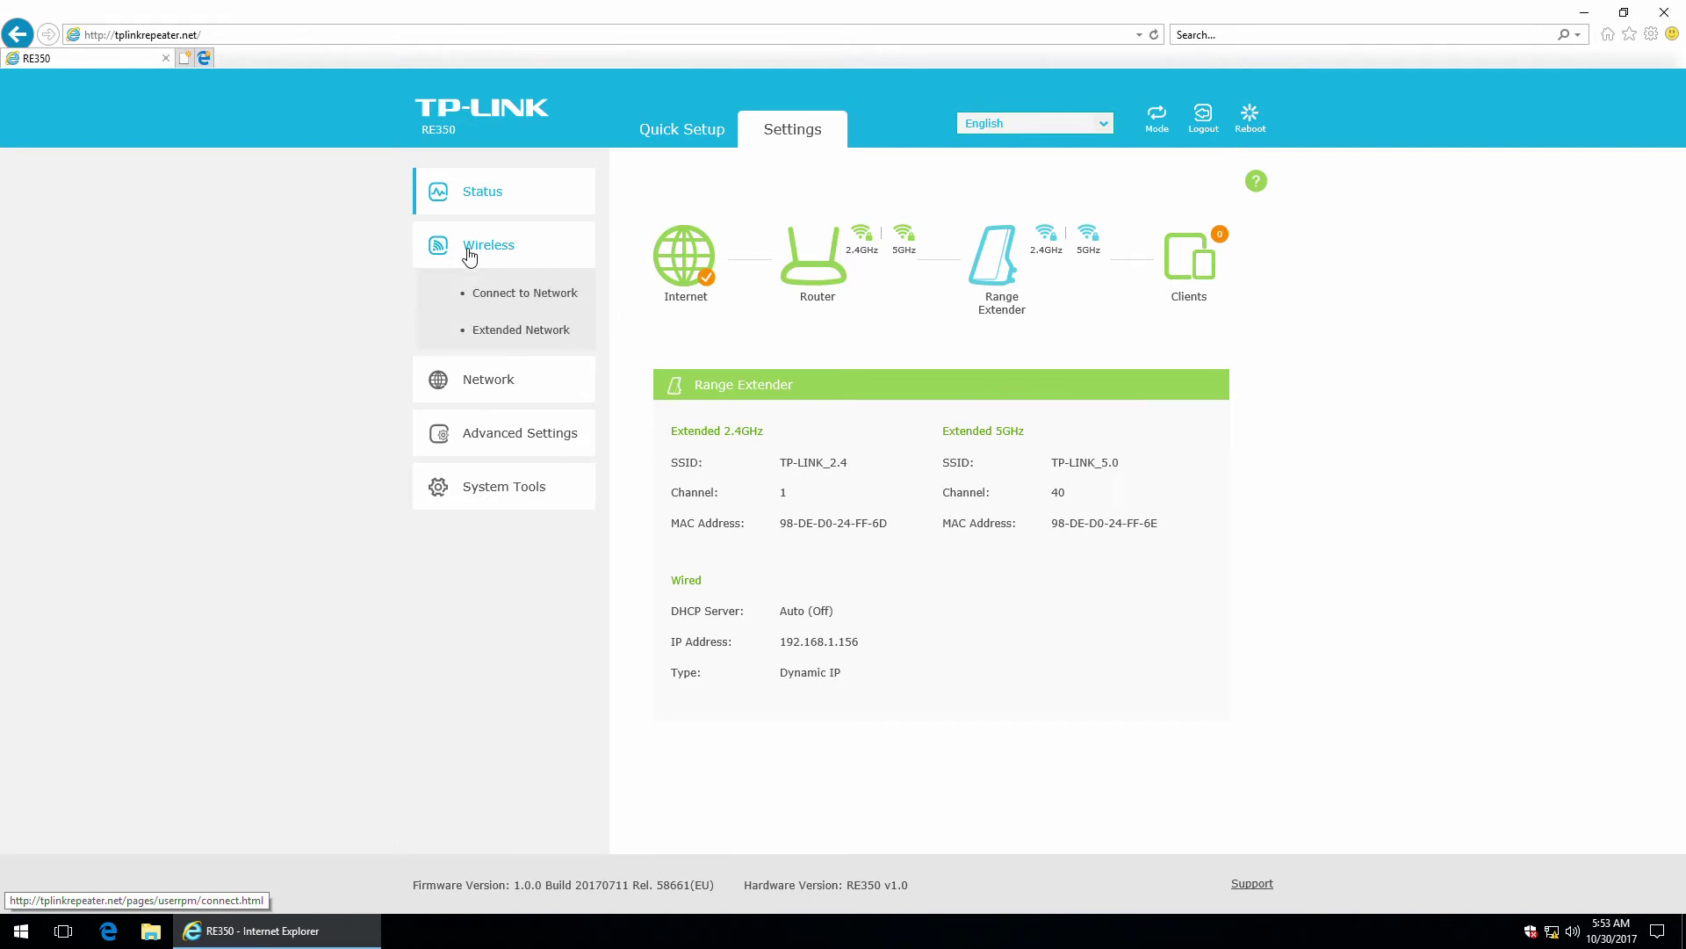
{"action": "left_click", "coordinate": [503, 296]}
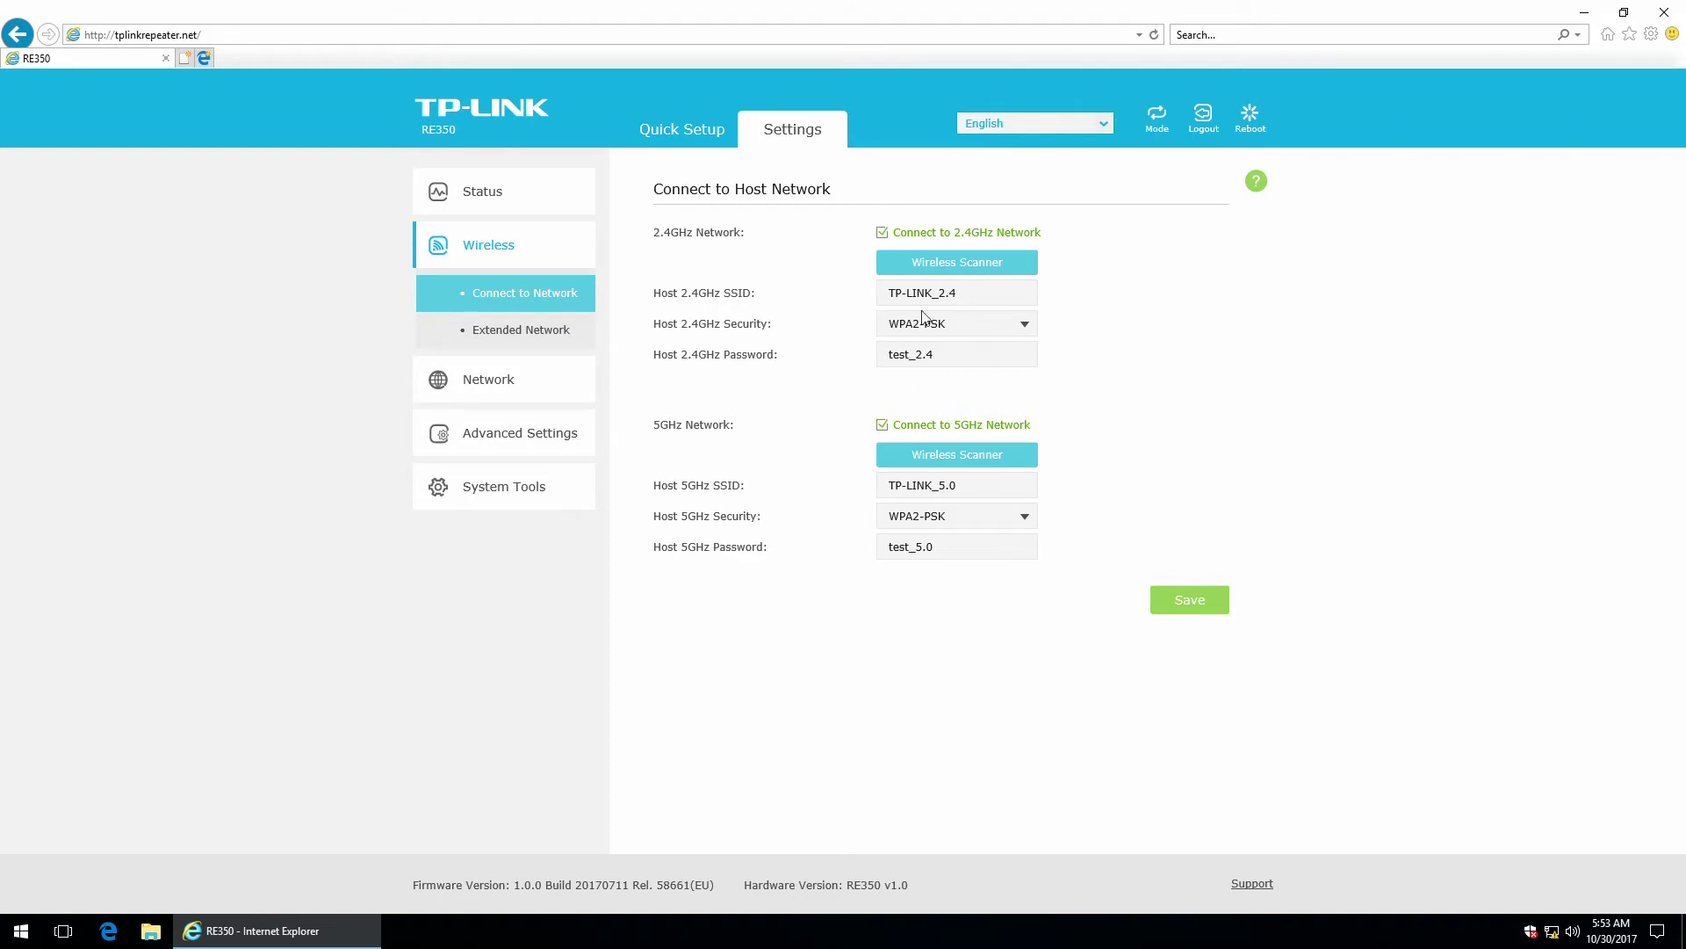
{"action": "left_click", "coordinate": [503, 337]}
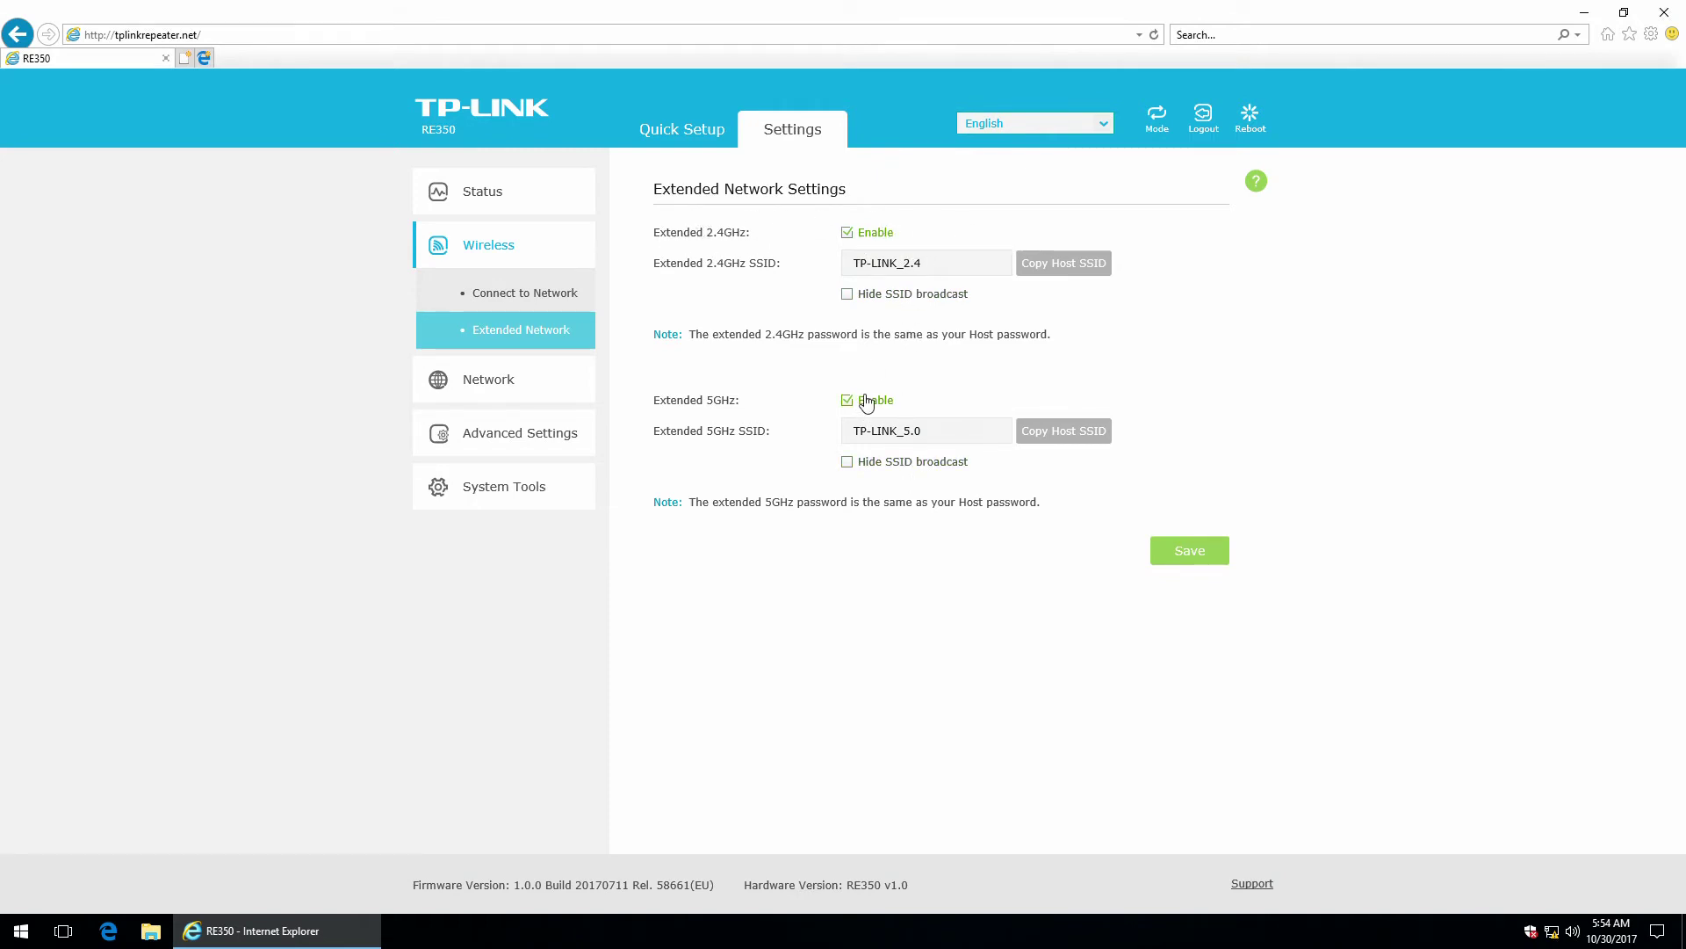
{"action": "left_click", "coordinate": [489, 388]}
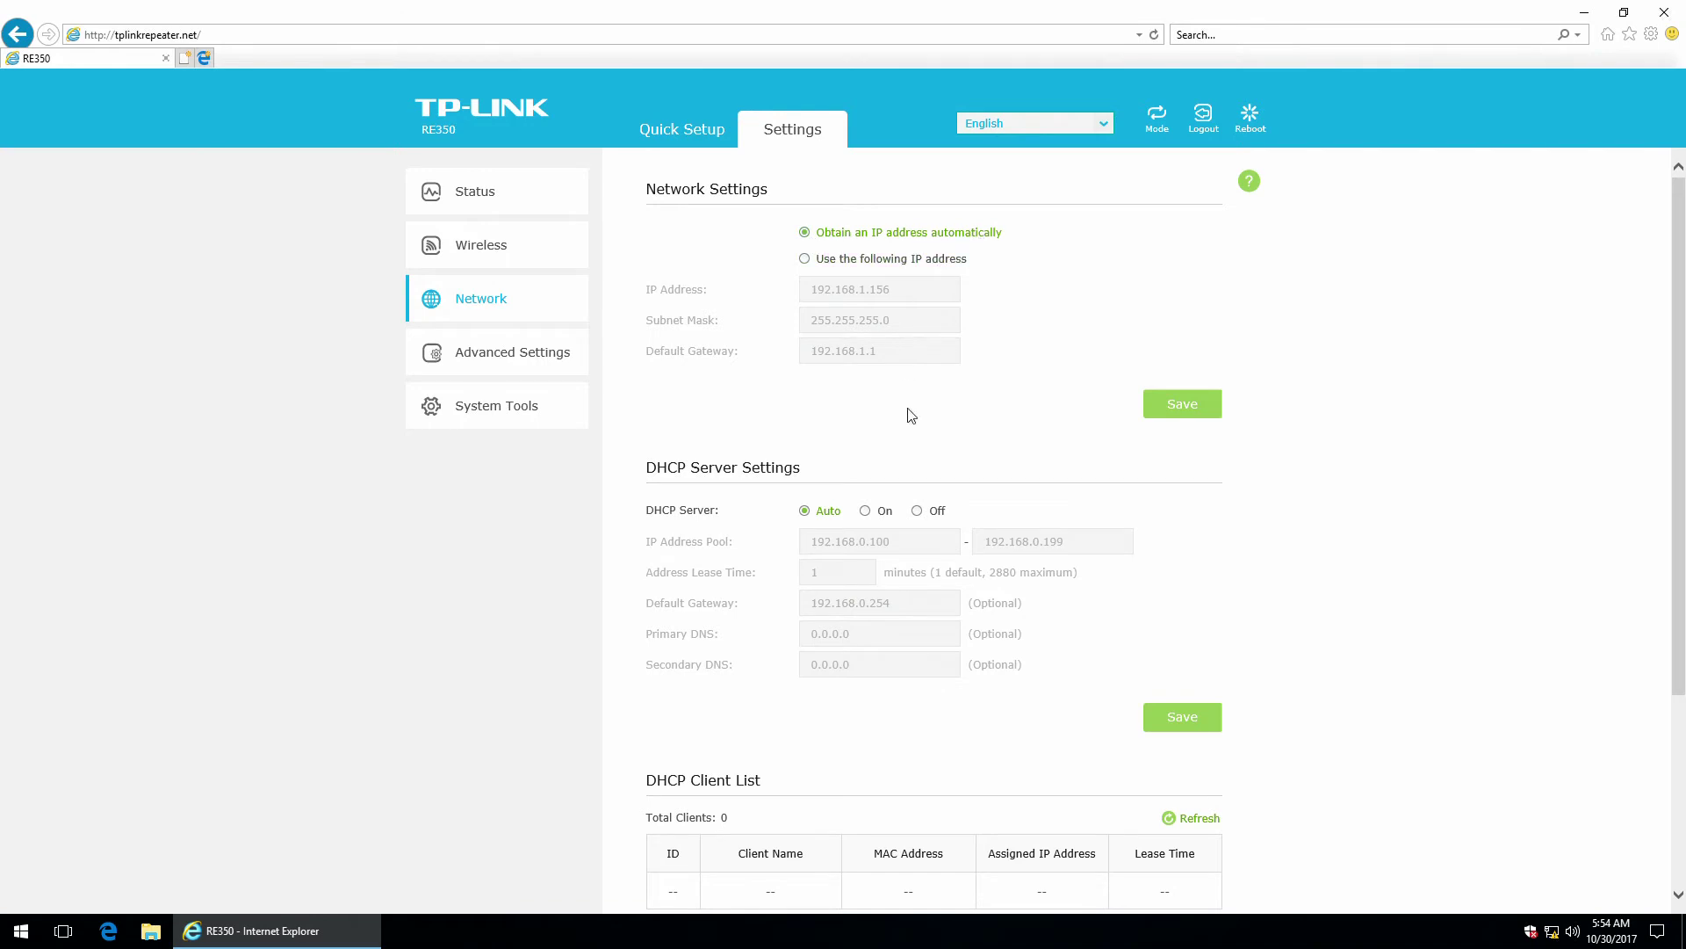
{"action": "scroll", "coordinate": [918, 439], "scroll_direction": "down", "scroll_amount": 2}
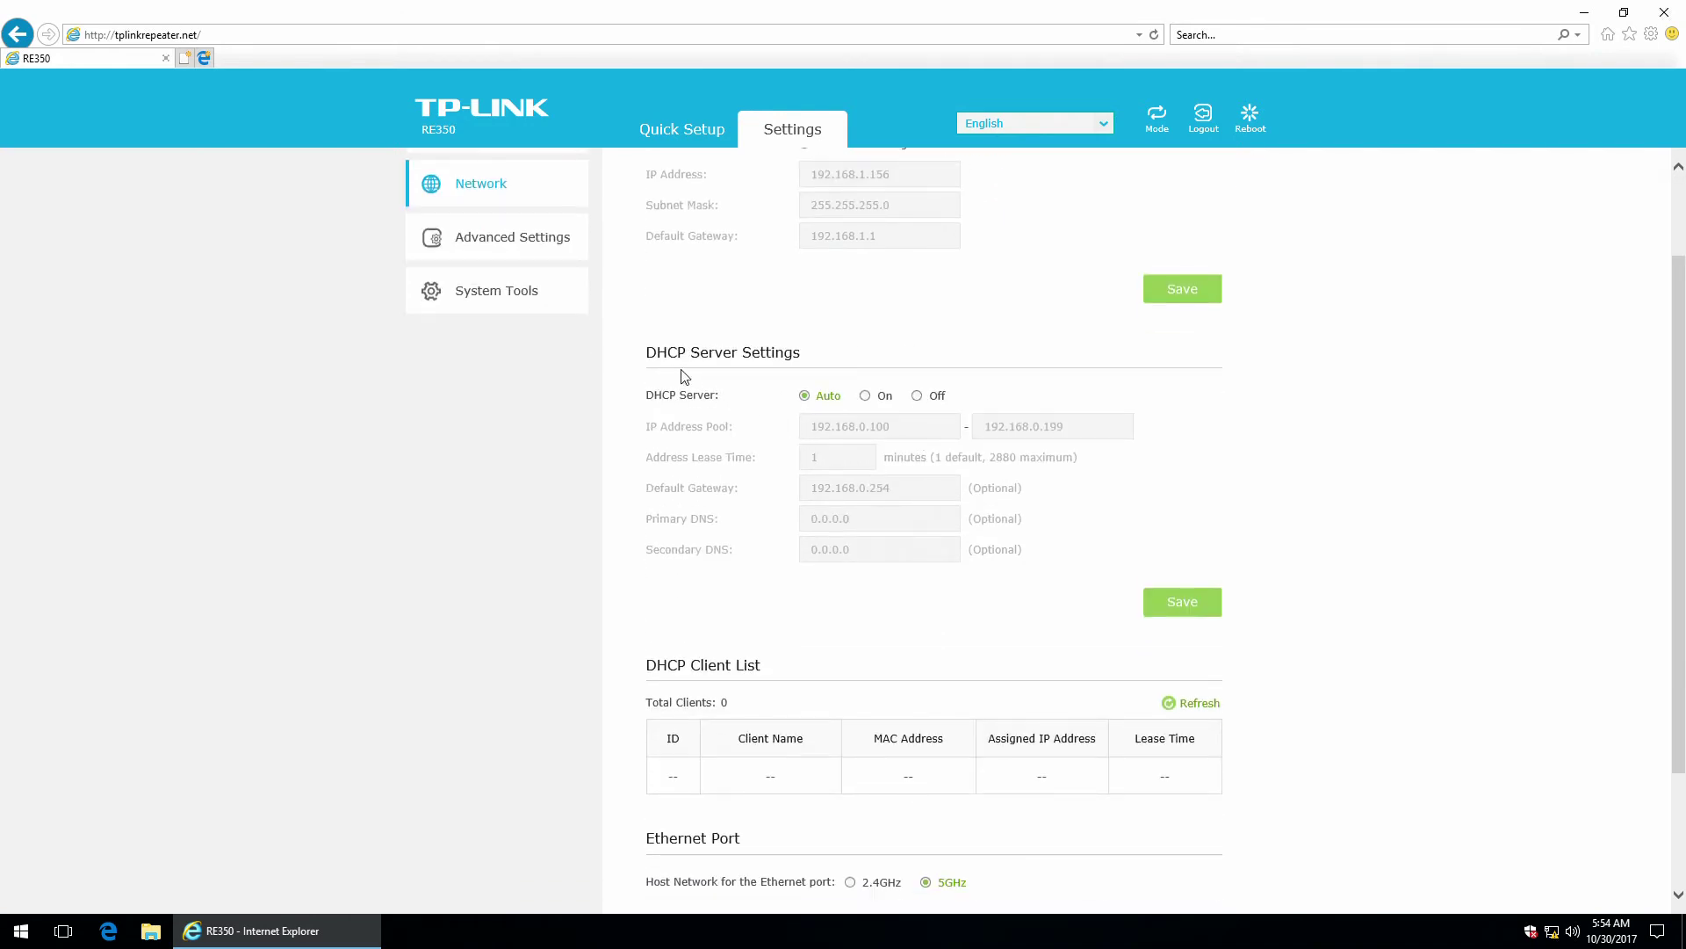
{"action": "scroll", "coordinate": [771, 364], "scroll_direction": "down", "scroll_amount": 2}
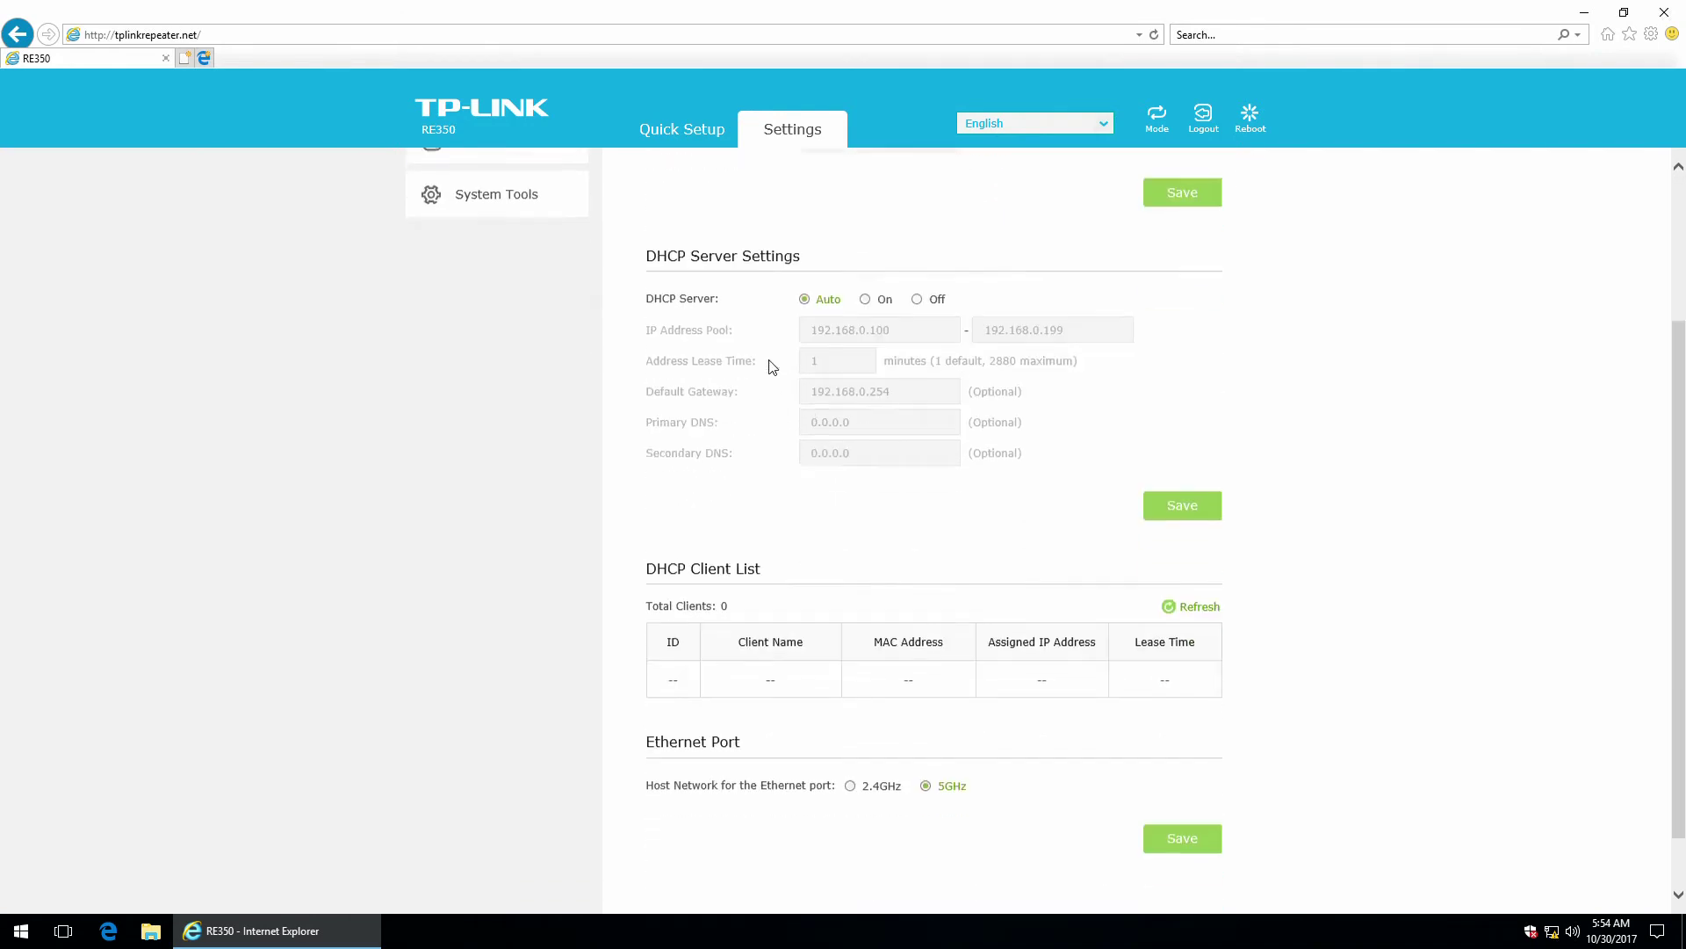
{"action": "scroll", "coordinate": [770, 305], "scroll_direction": "up", "scroll_amount": 4}
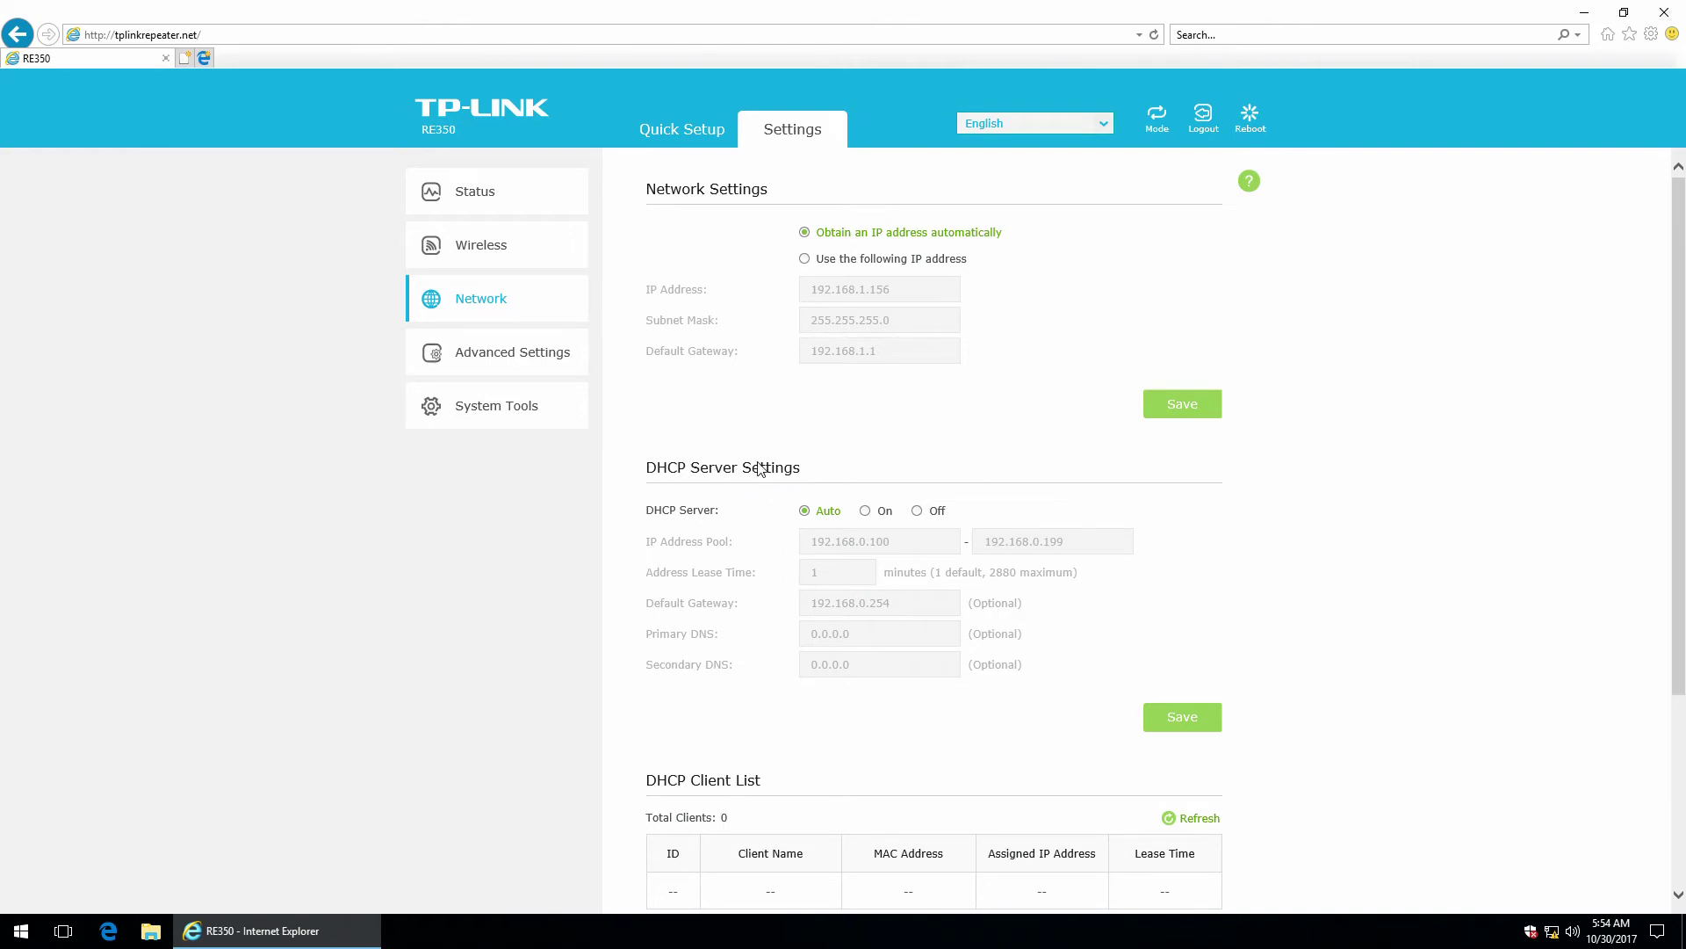
{"action": "scroll", "coordinate": [761, 469], "scroll_direction": "down", "scroll_amount": 3}
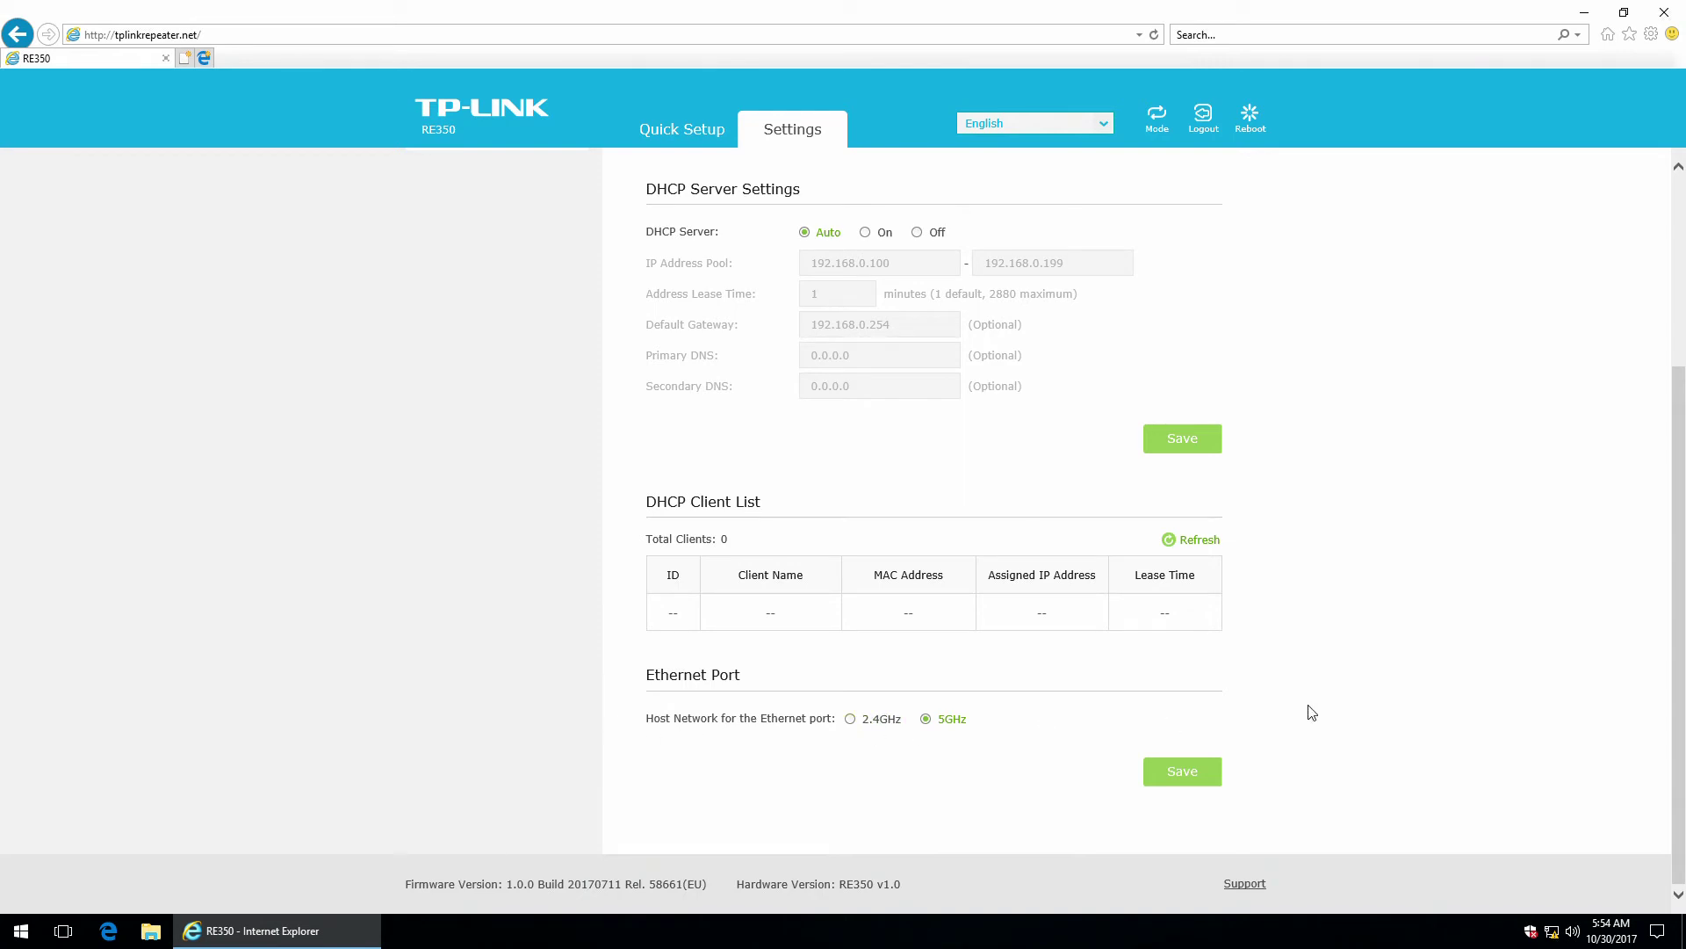
{"action": "scroll", "coordinate": [1384, 733], "scroll_direction": "up", "scroll_amount": 1}
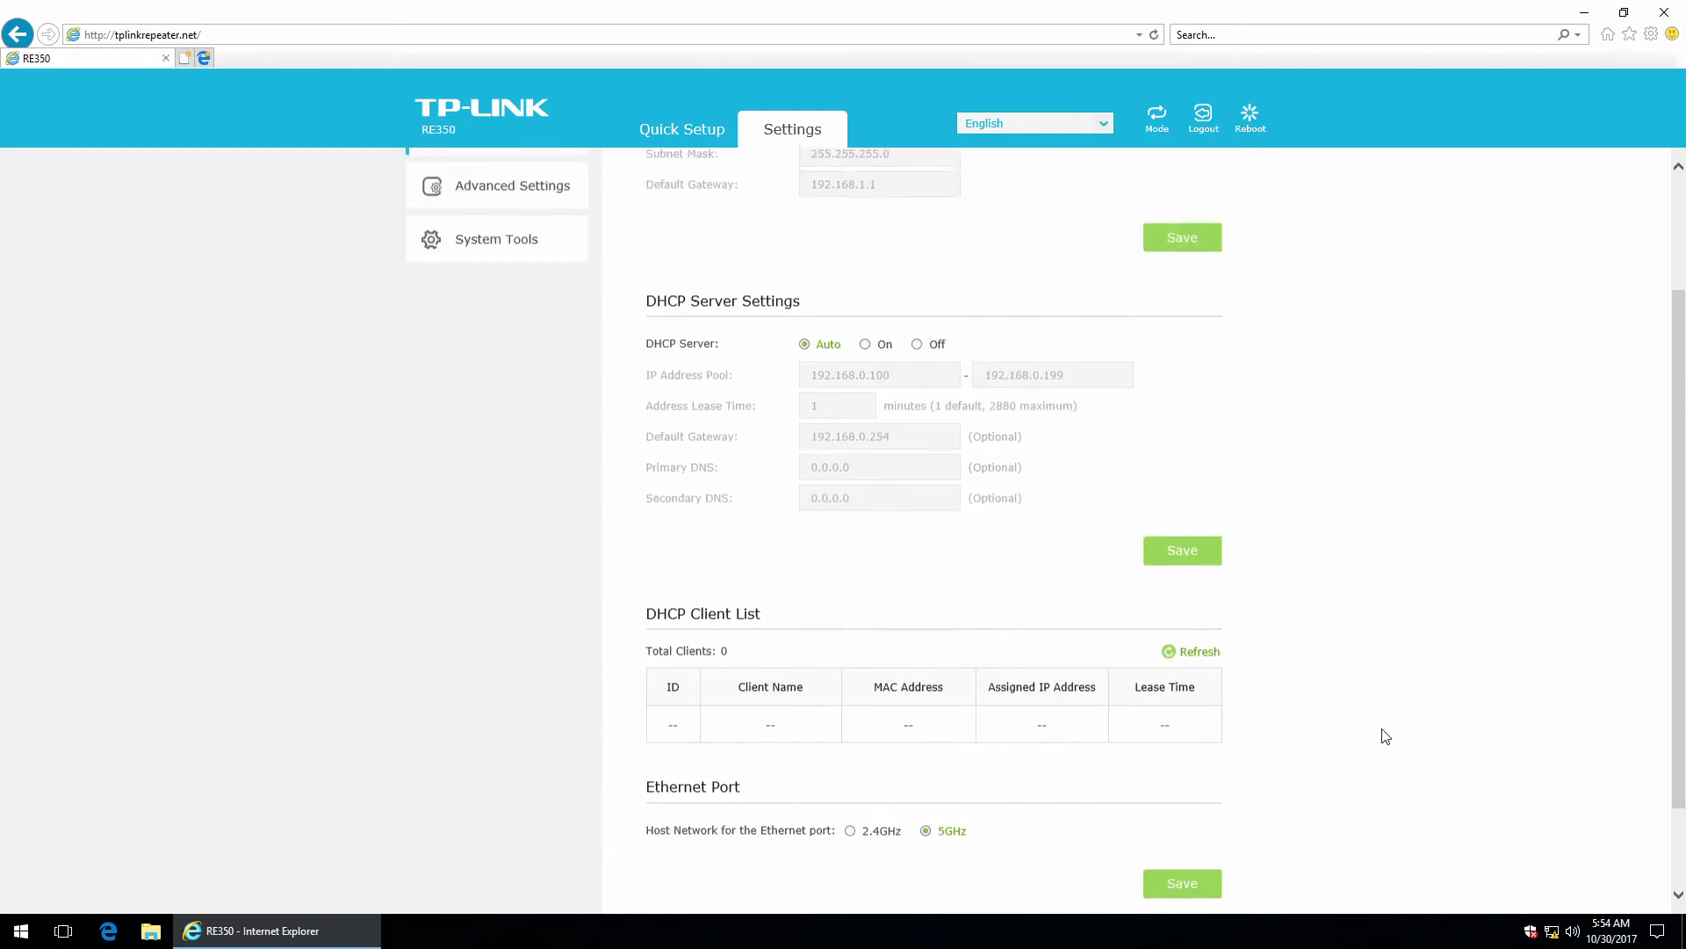
{"action": "scroll", "coordinate": [1392, 733], "scroll_direction": "up", "scroll_amount": 1}
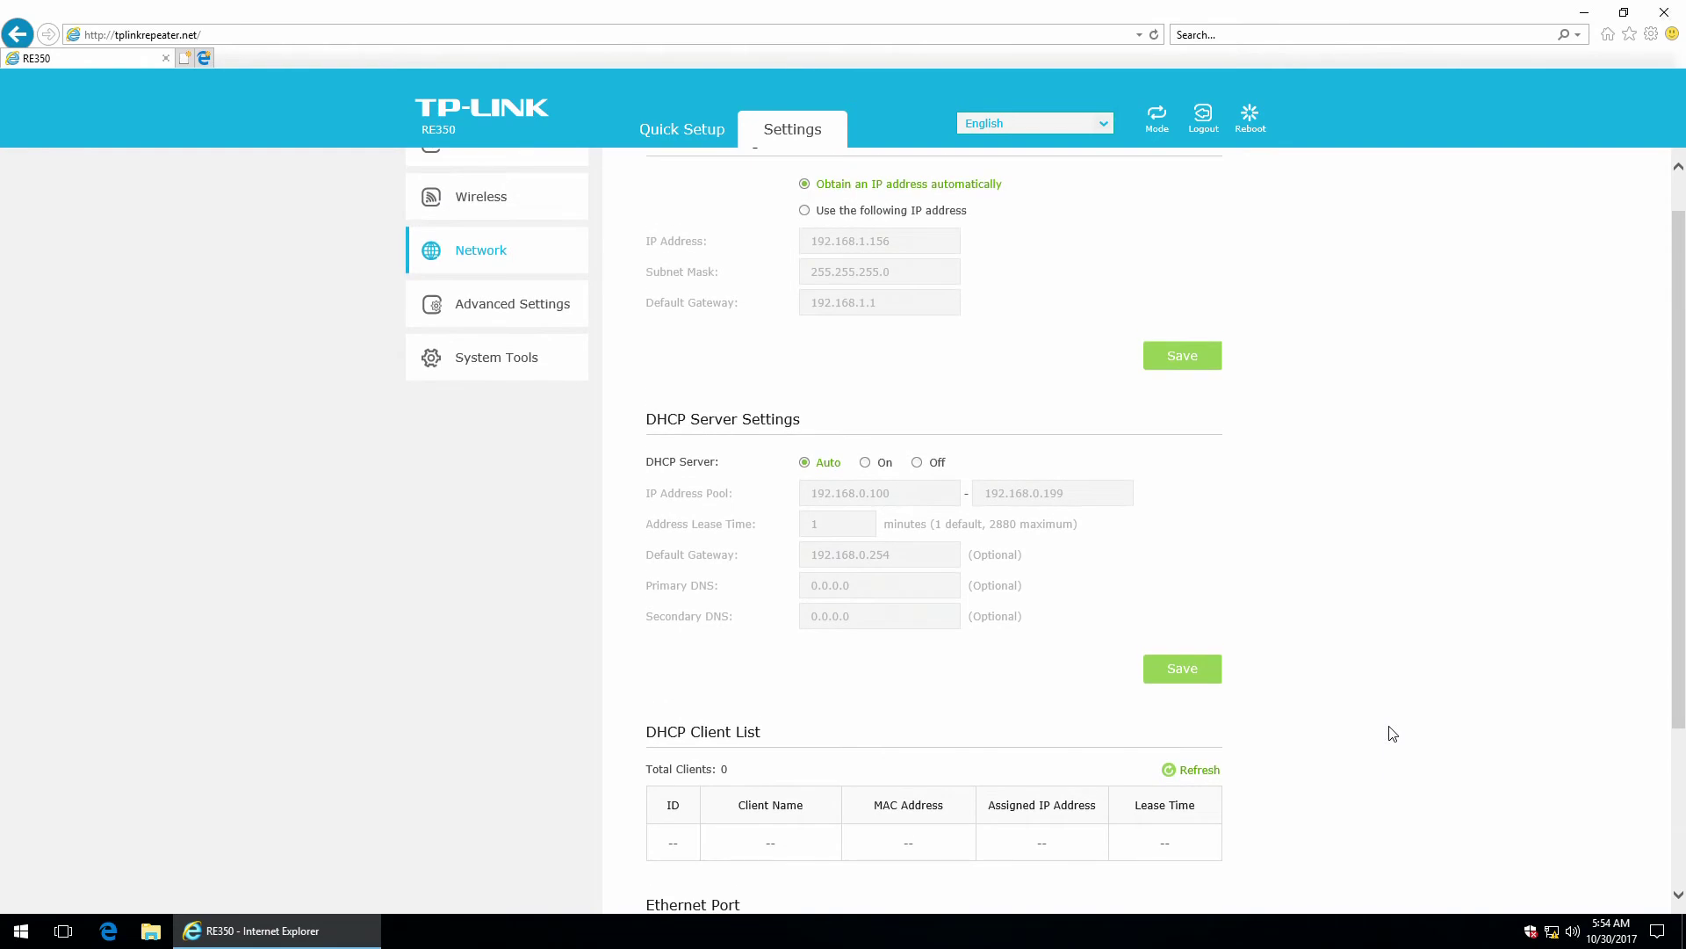
{"action": "scroll", "coordinate": [1392, 733], "scroll_direction": "down", "scroll_amount": 2}
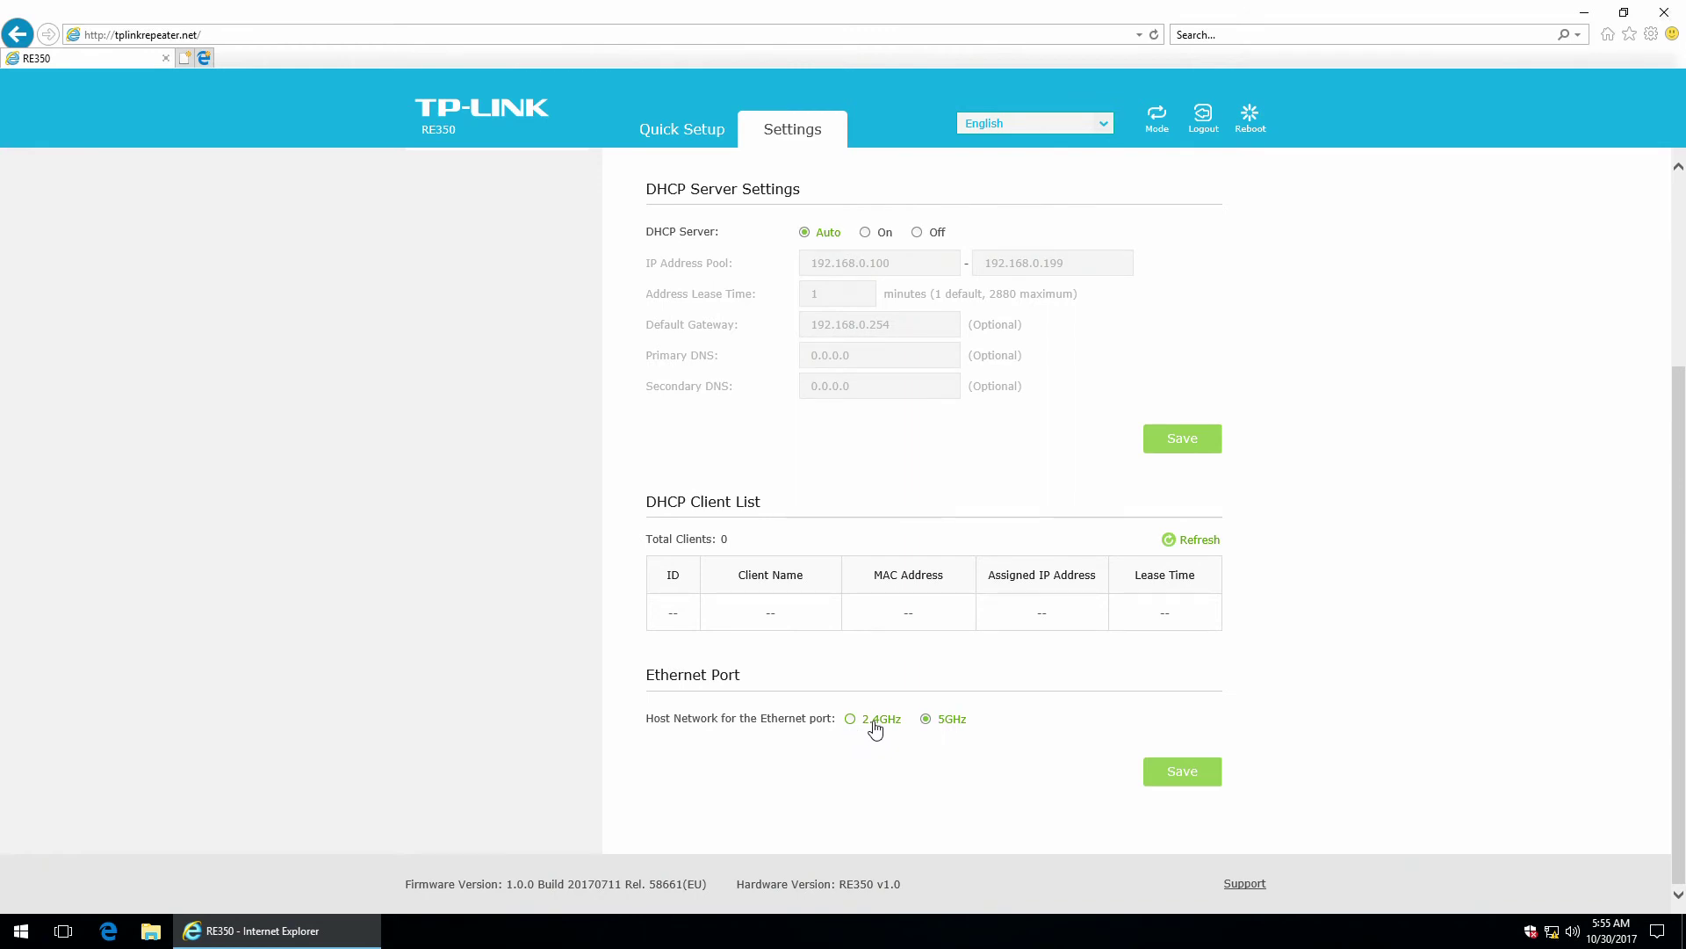
{"action": "scroll", "coordinate": [893, 696], "scroll_direction": "up", "scroll_amount": 3}
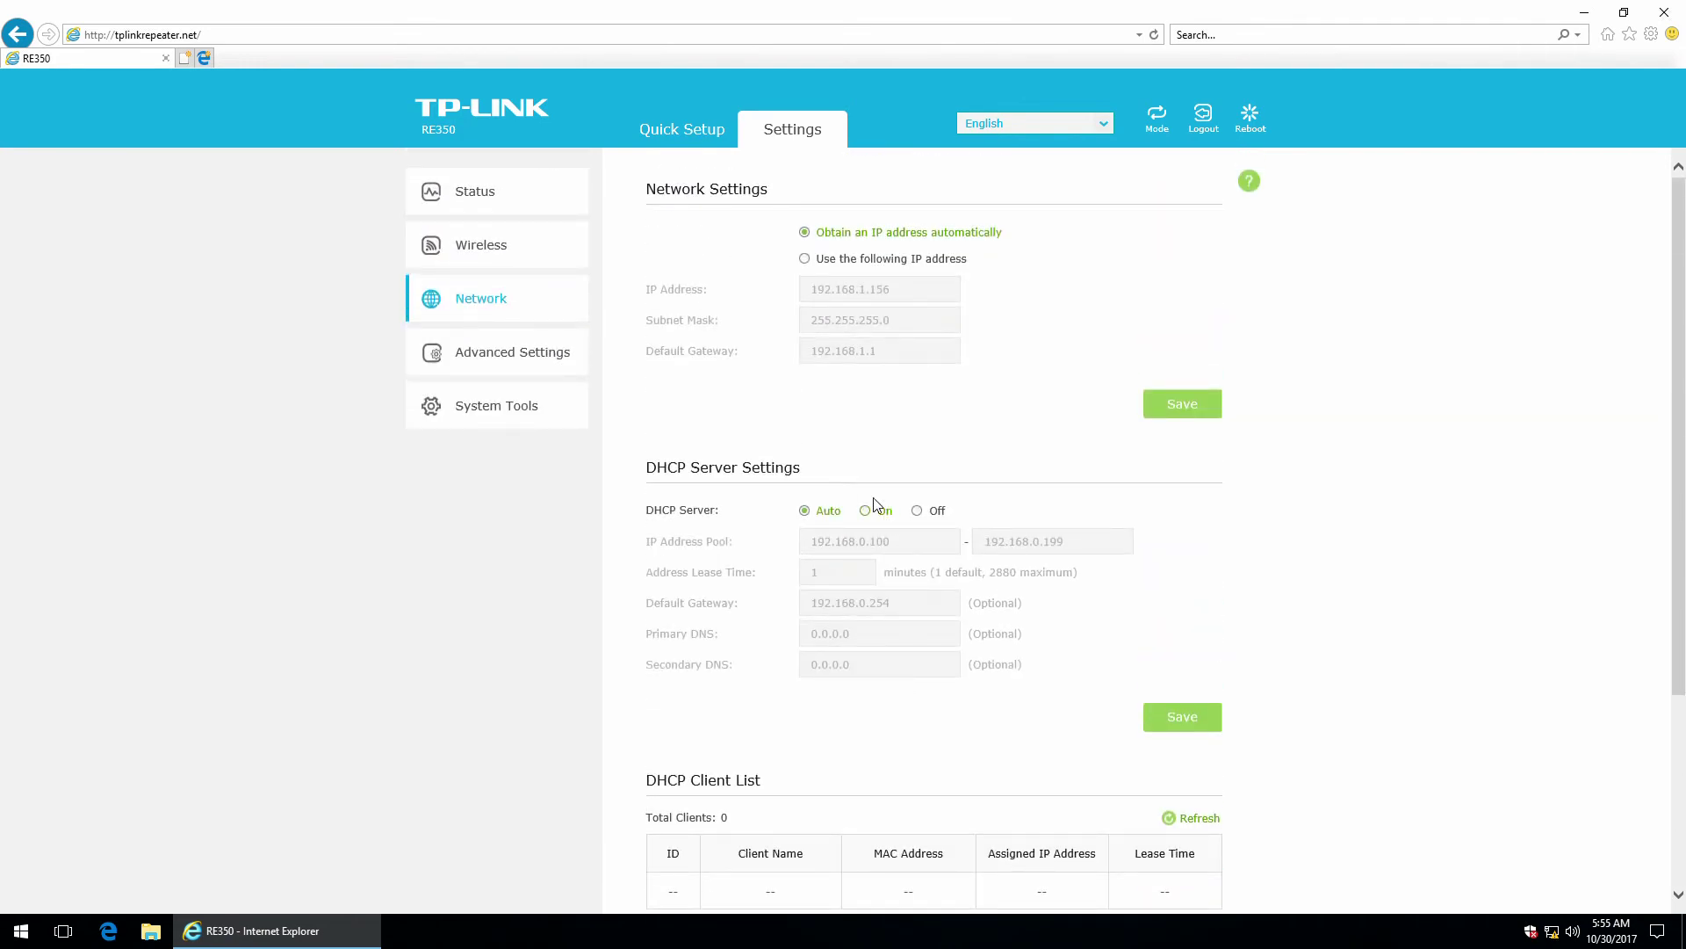
Open Advanced Settings > Power Schedule, toggle the schedule on, then leave it disabled.
{"action": "left_click", "coordinate": [472, 360]}
{"action": "left_click", "coordinate": [483, 402]}
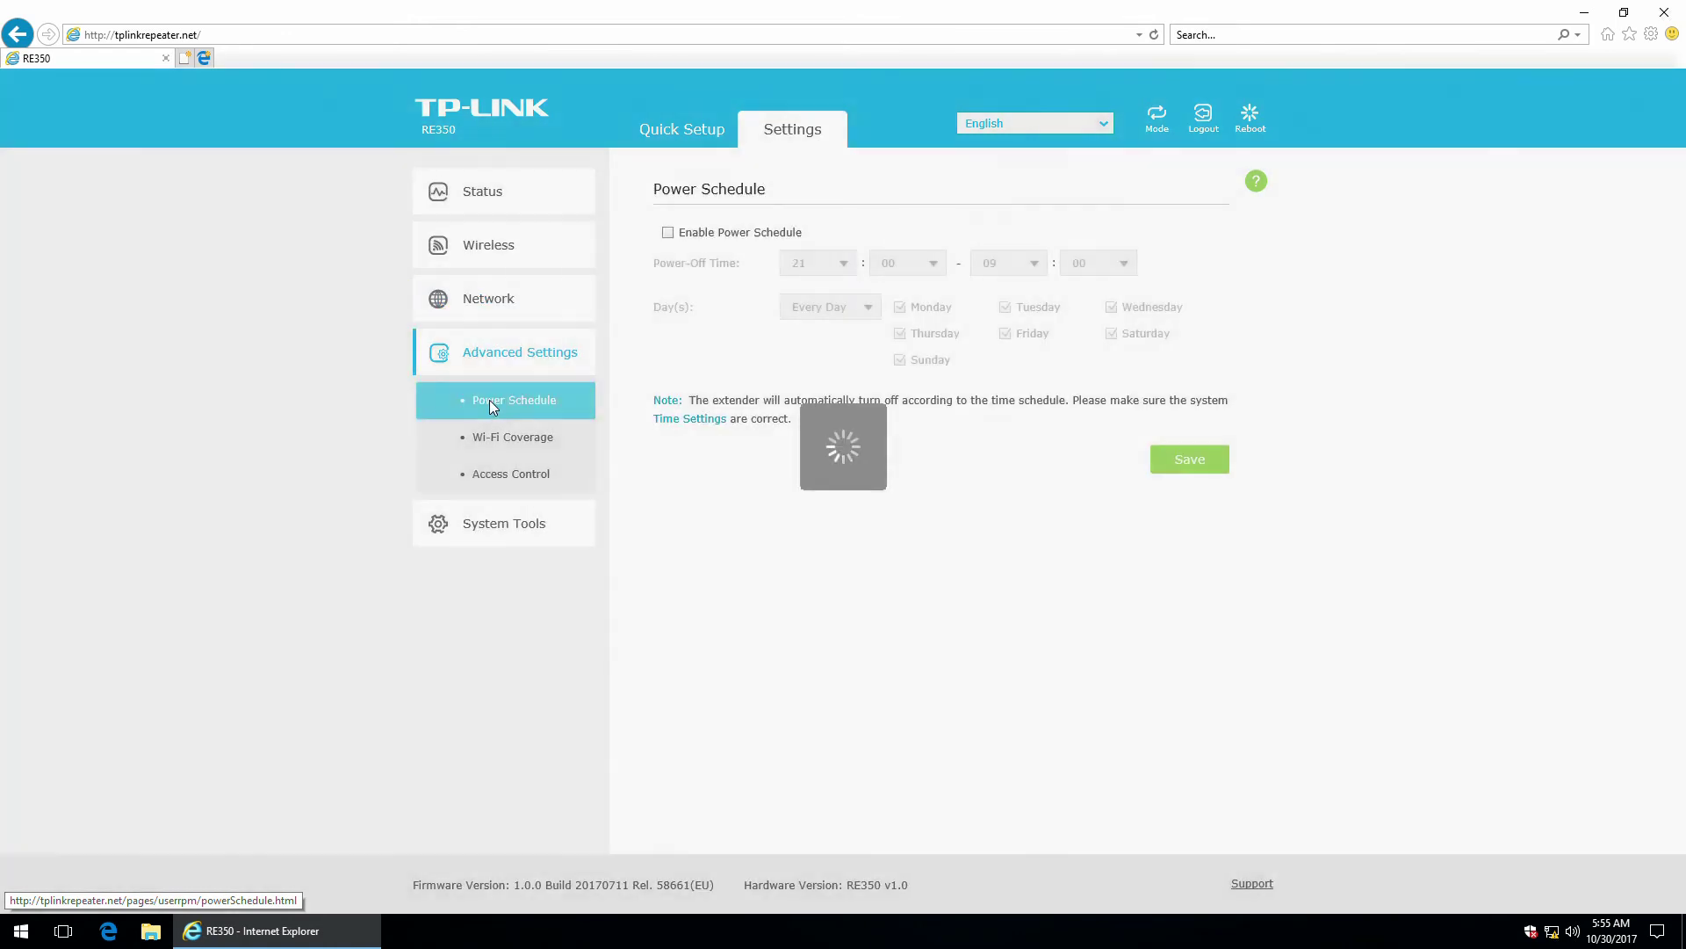
{"action": "left_click", "coordinate": [667, 232]}
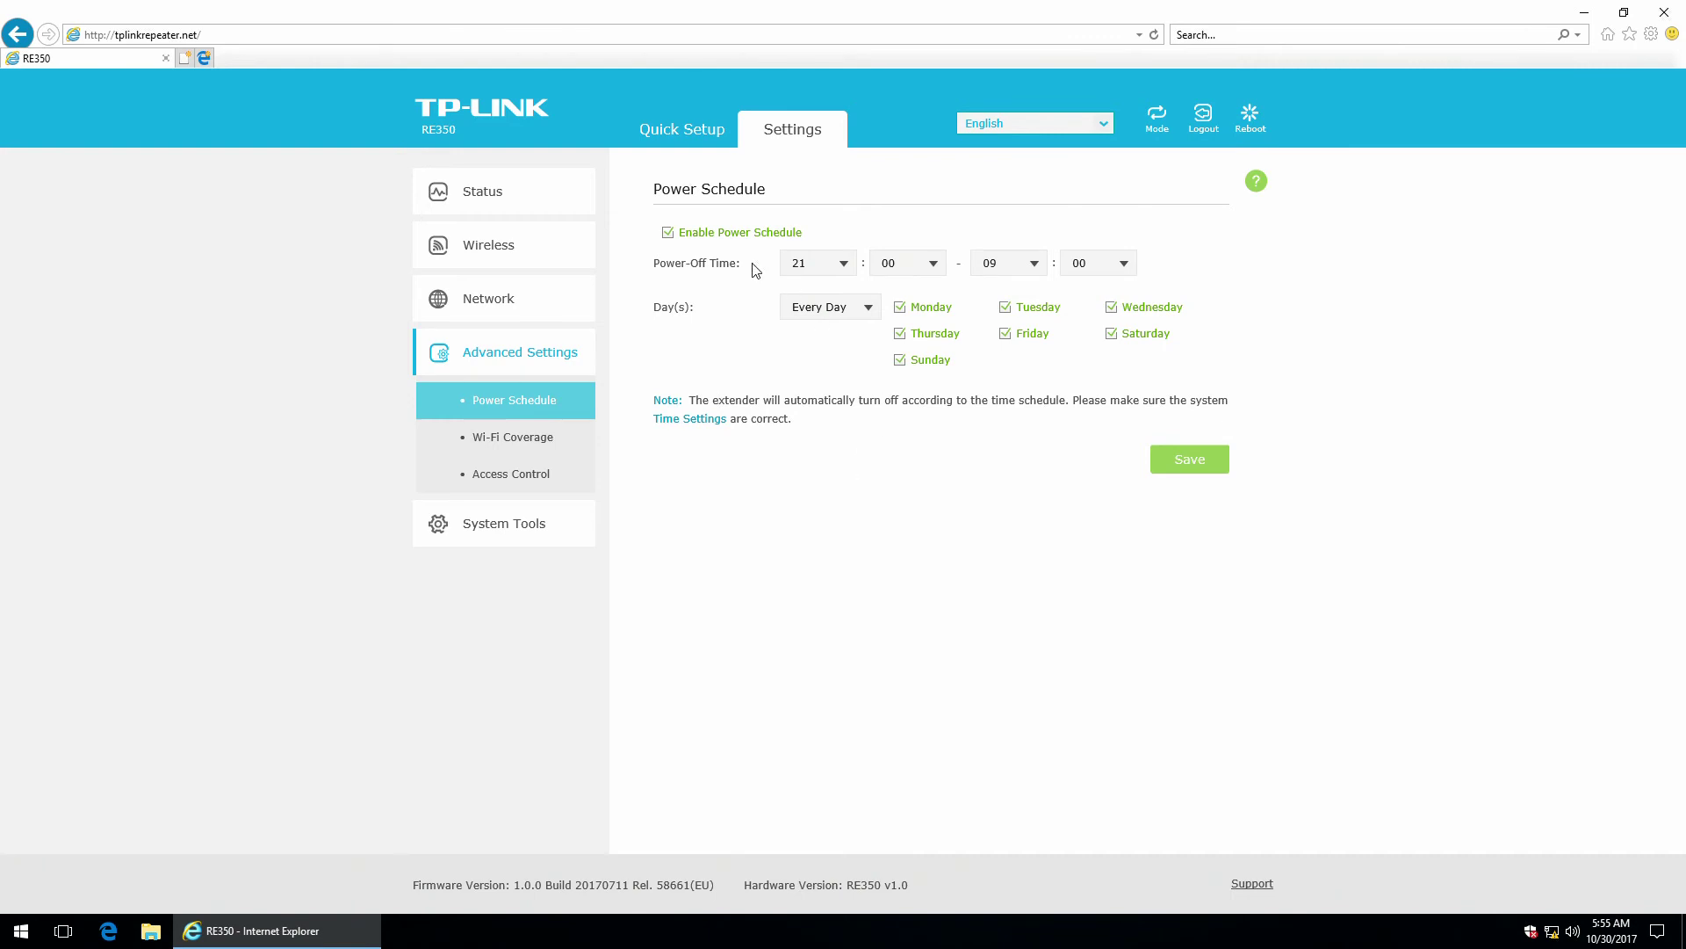
{"action": "left_click", "coordinate": [678, 233]}
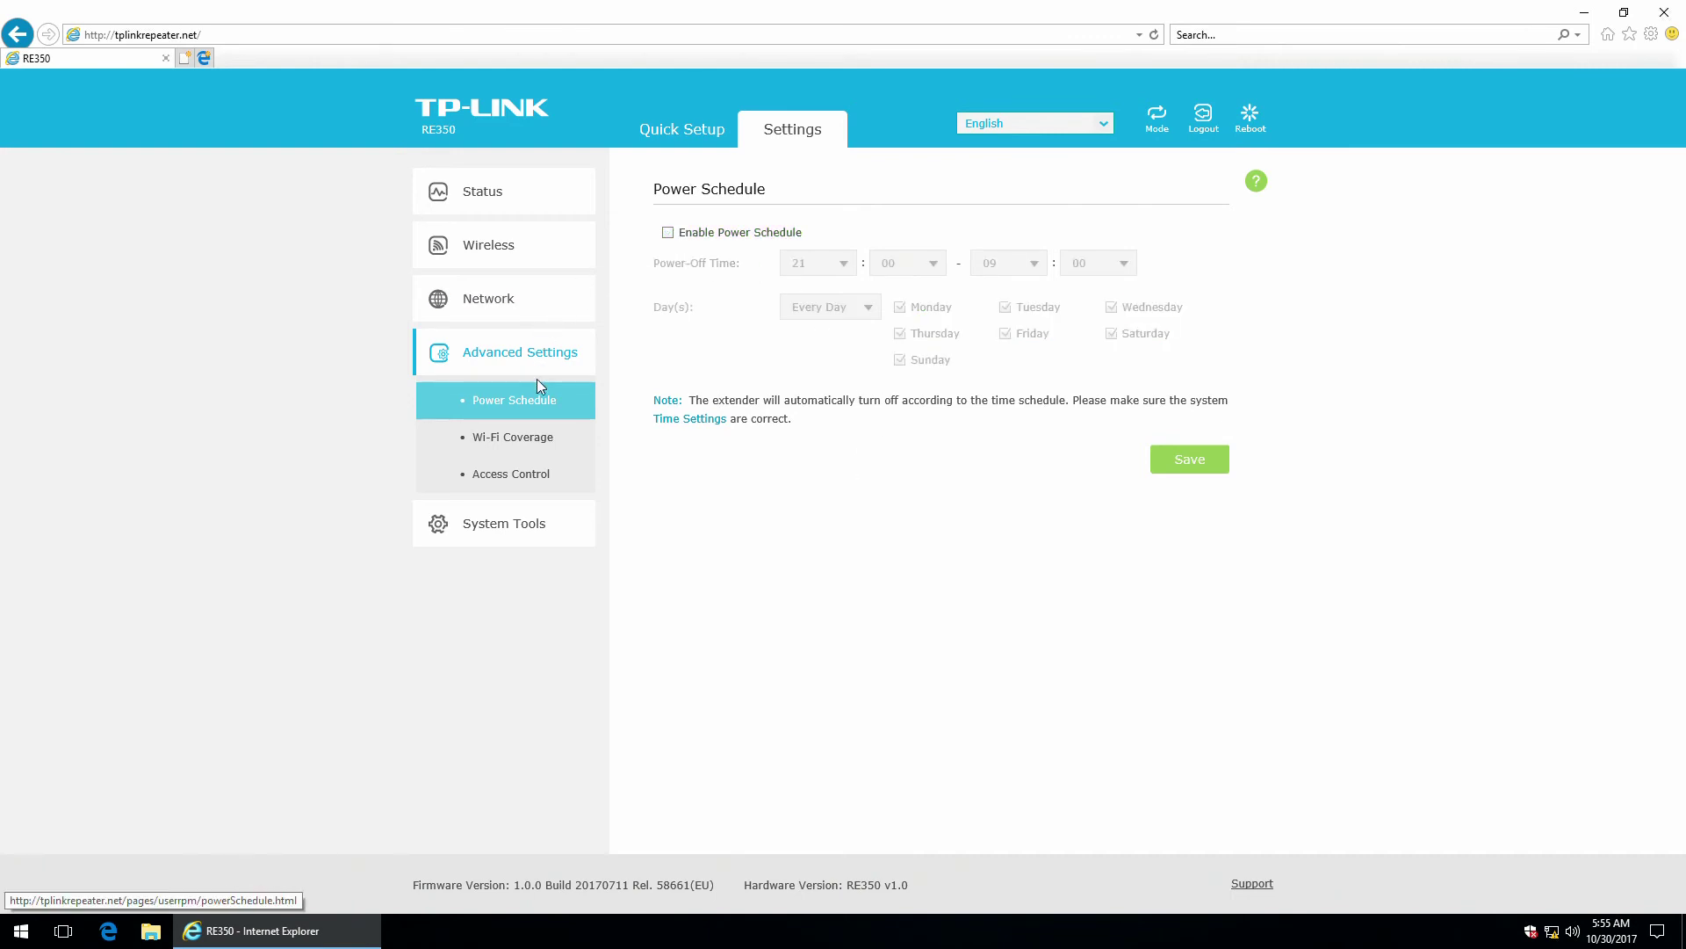
Open the Wi-Fi Coverage page under Advanced Settings, with coverage at Max.
{"action": "left_click", "coordinate": [491, 440]}
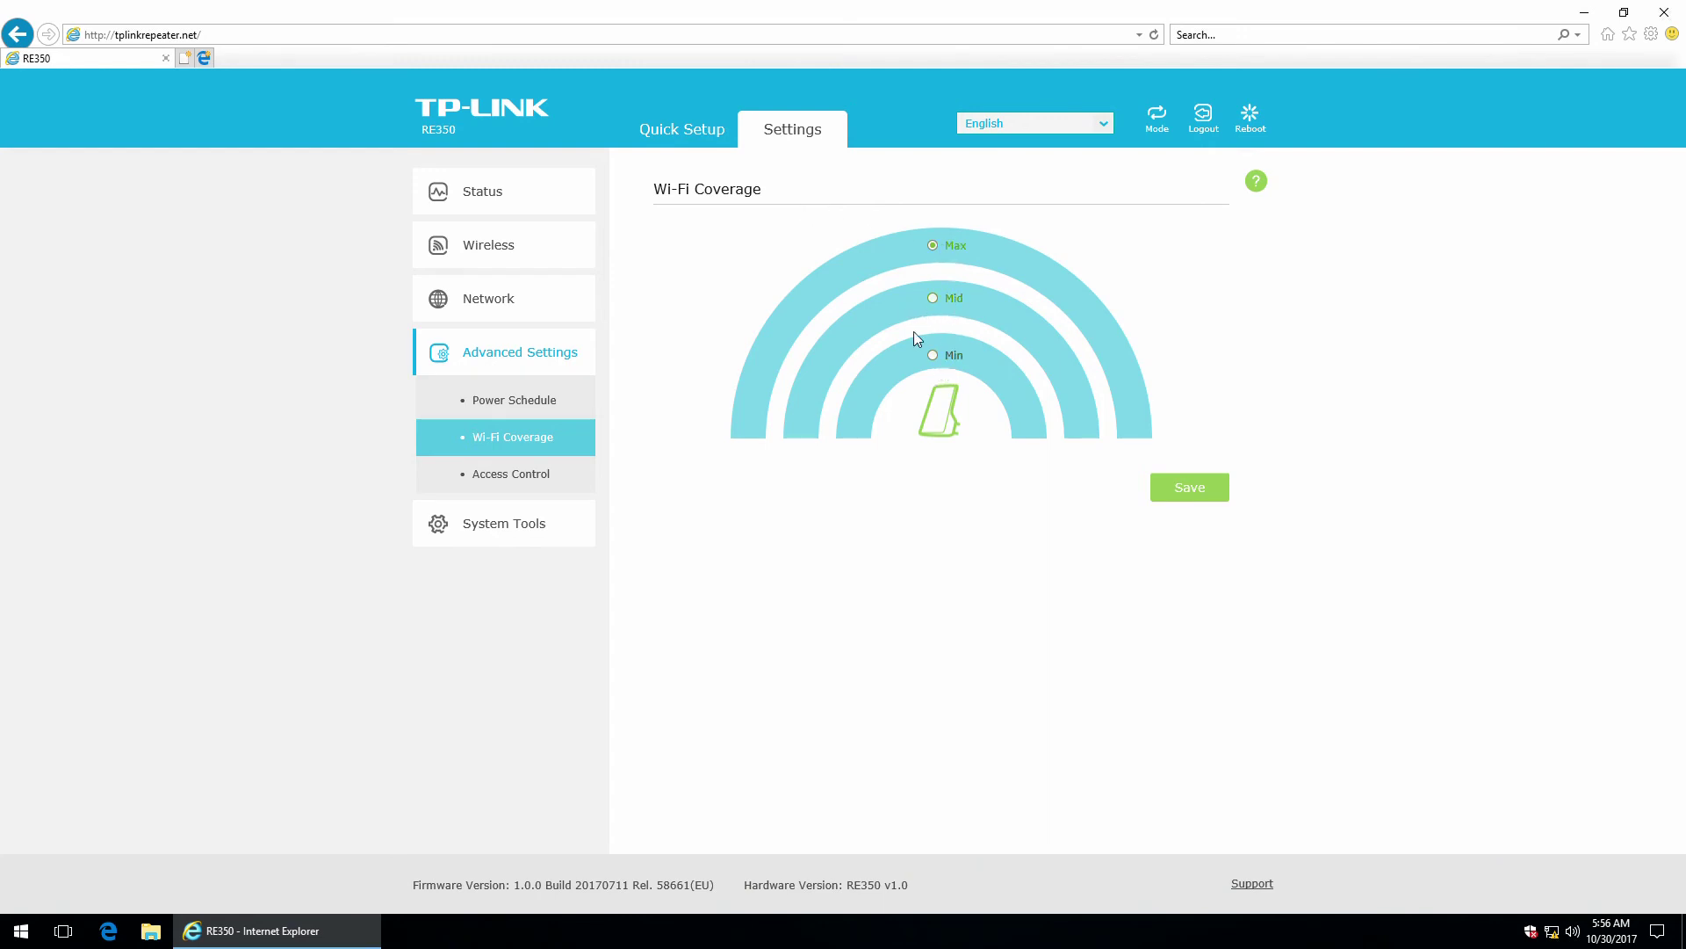
Open Access Control, switch it on, and try Whitelist then Blacklist as default mode.
{"action": "left_click", "coordinate": [482, 474]}
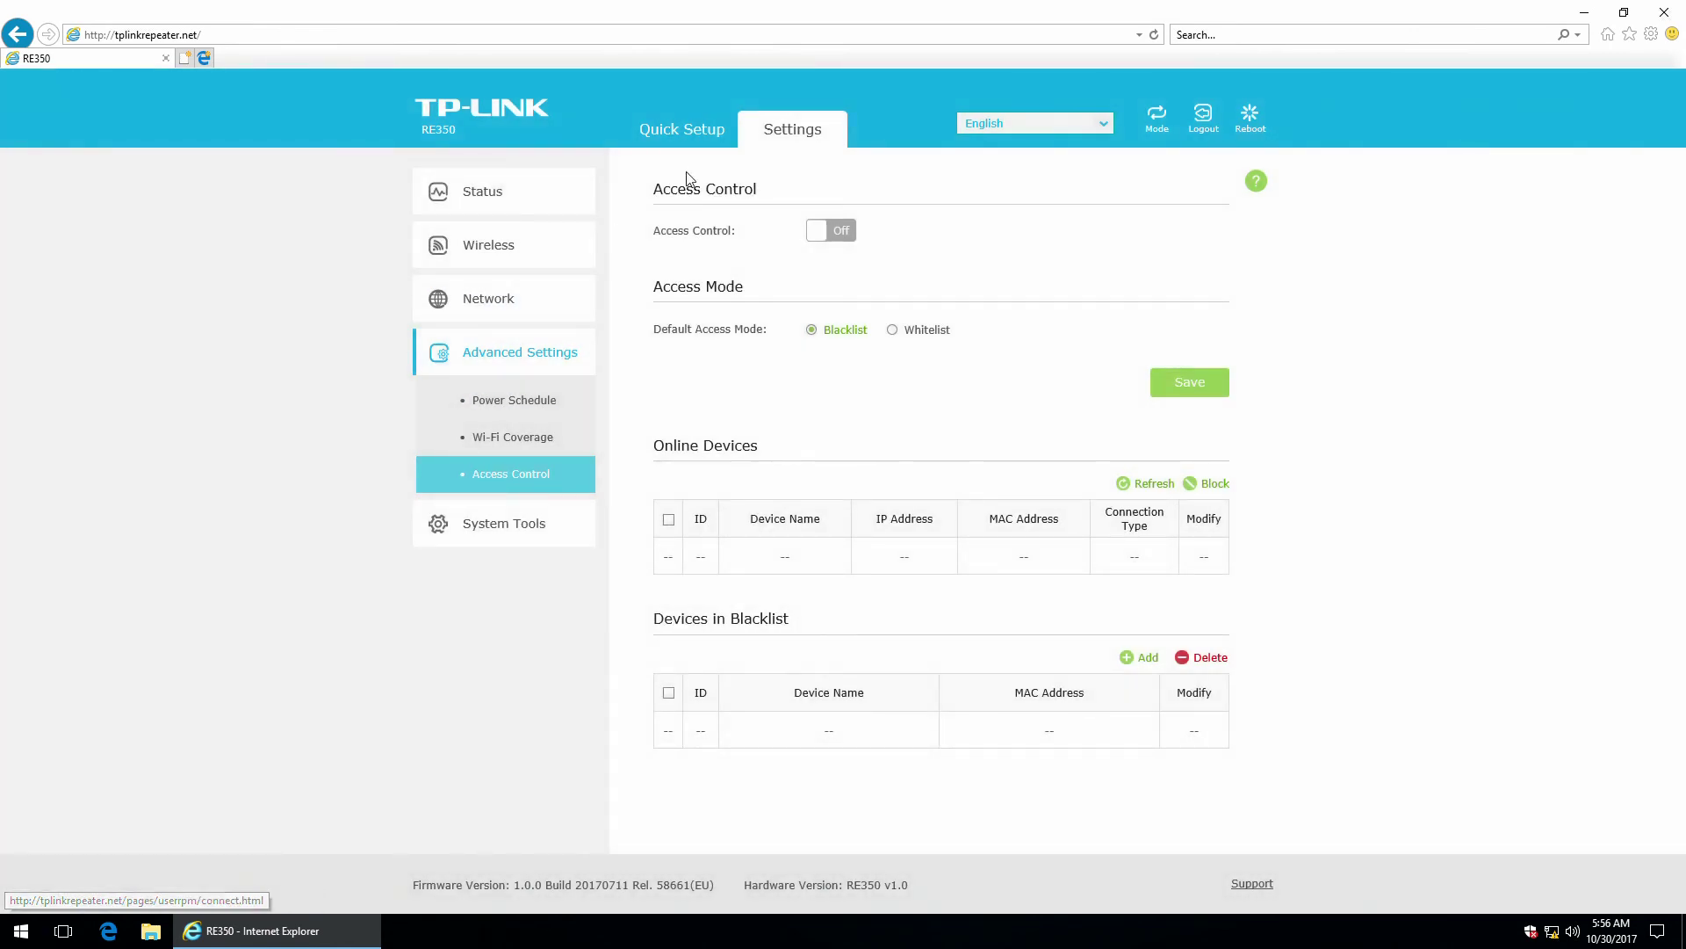
{"action": "left_click", "coordinate": [832, 232]}
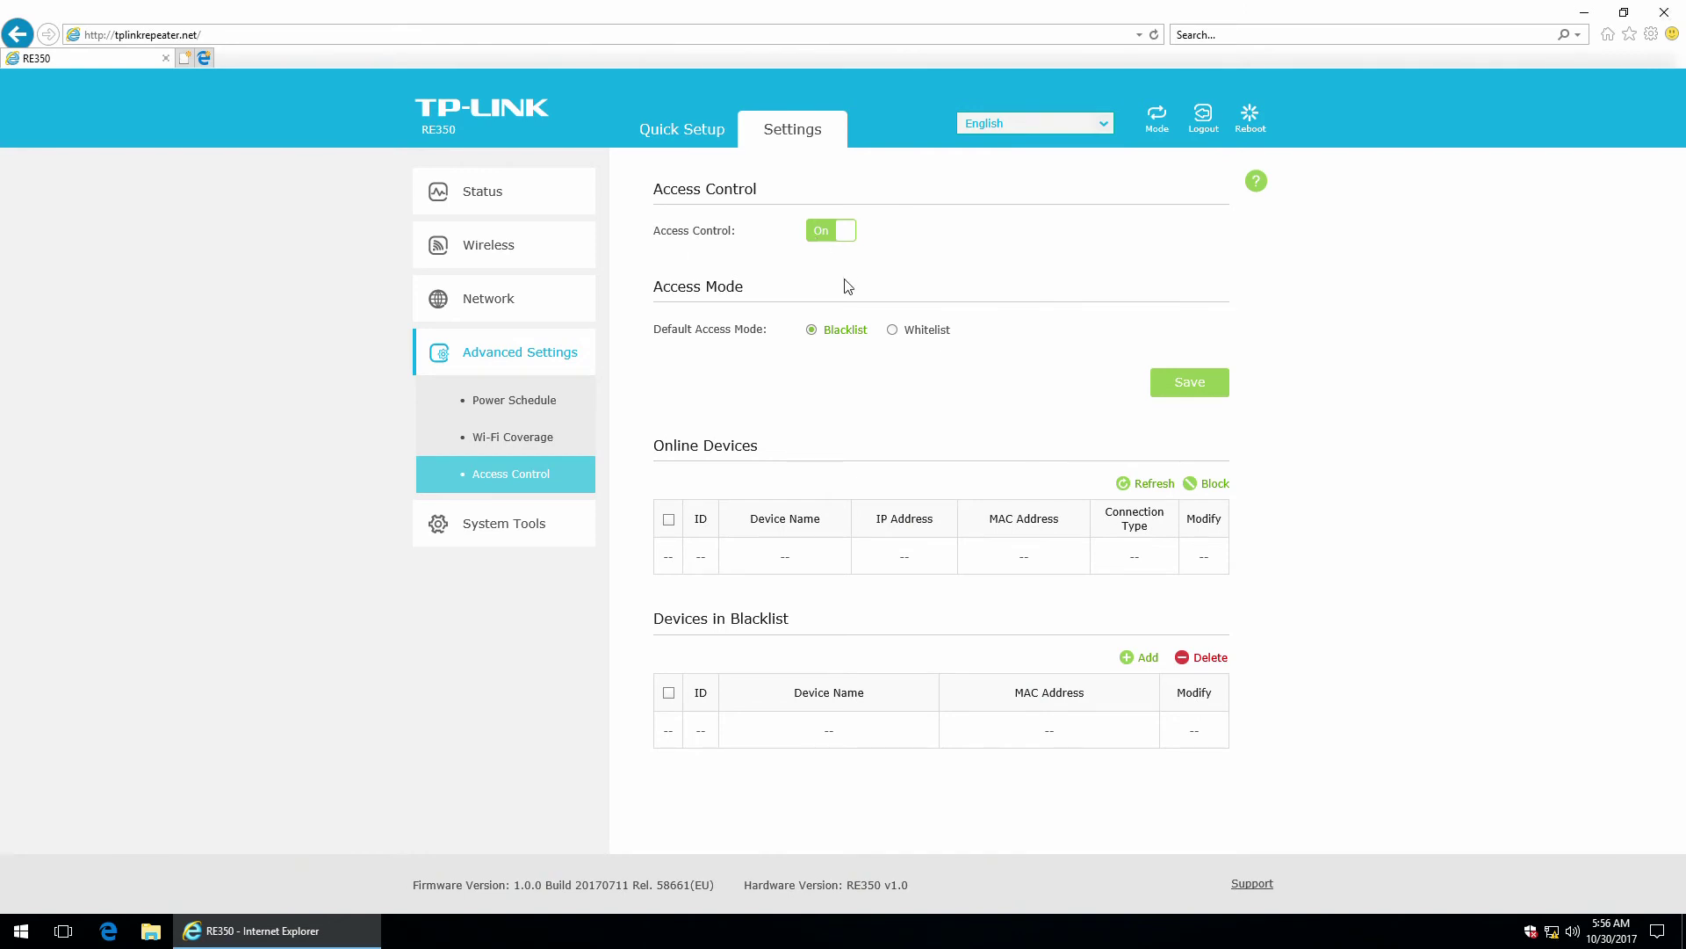
{"action": "left_click", "coordinate": [921, 331]}
{"action": "left_click", "coordinate": [813, 332]}
Open the blacklist Add form, recheck Whitelist and Blacklist, then switch access control off.
{"action": "left_click", "coordinate": [1134, 659]}
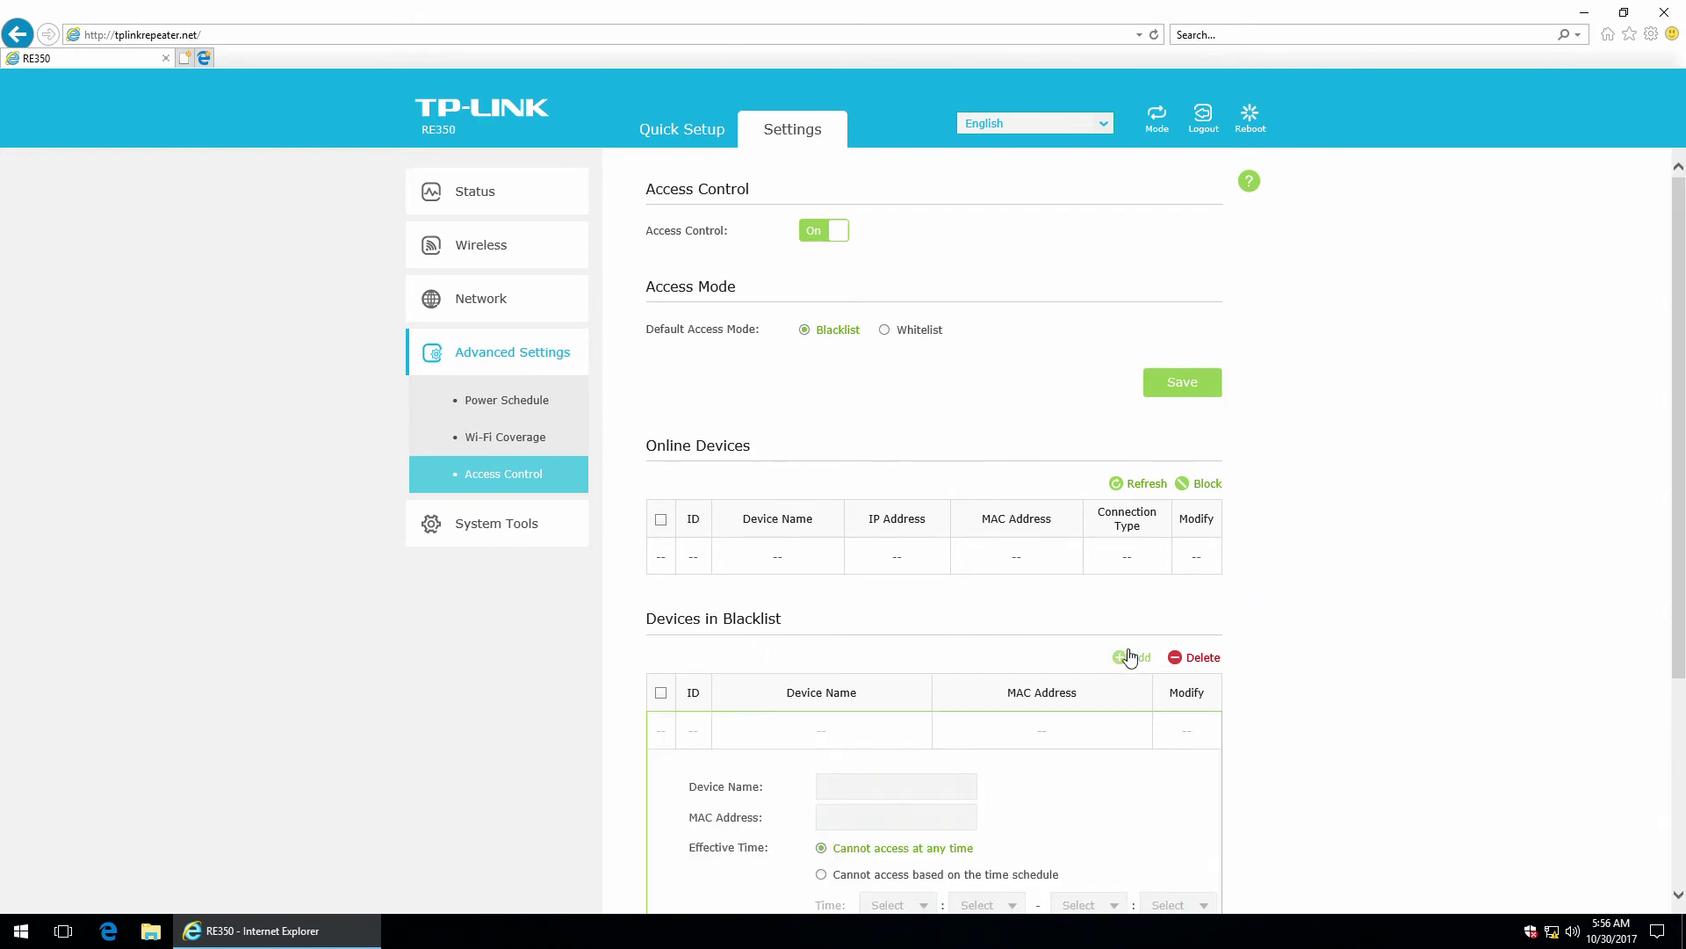
{"action": "scroll", "coordinate": [1125, 645], "scroll_direction": "down", "scroll_amount": 4}
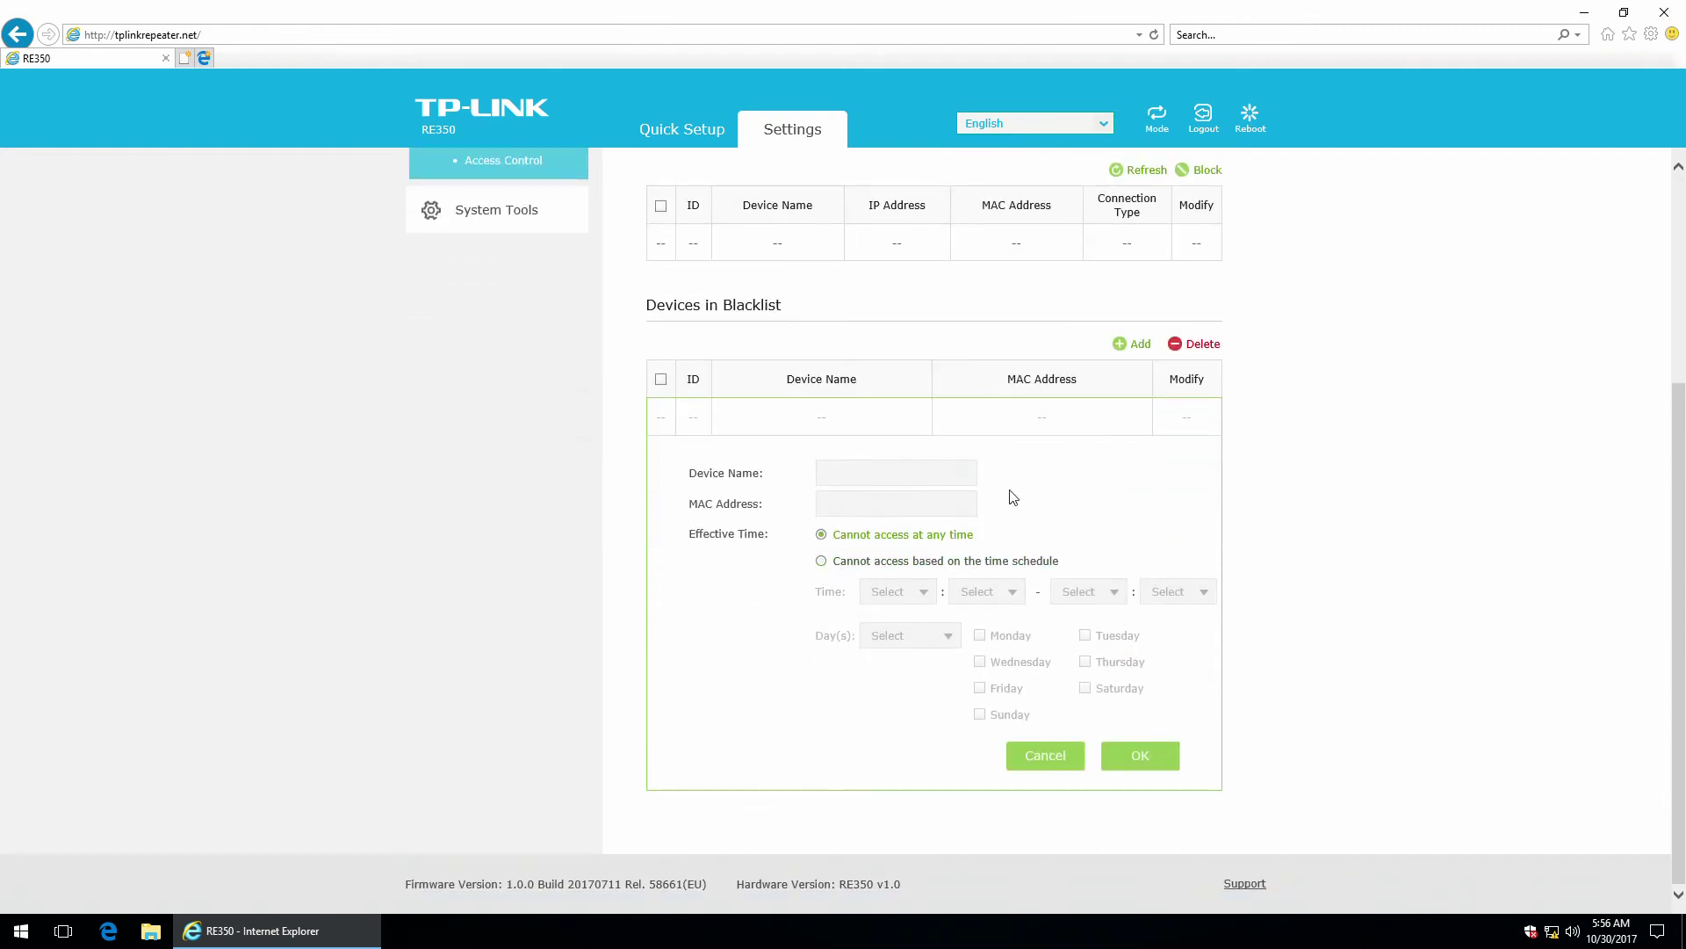
{"action": "scroll", "coordinate": [1014, 495], "scroll_direction": "up", "scroll_amount": 4}
{"action": "left_click", "coordinate": [918, 331]}
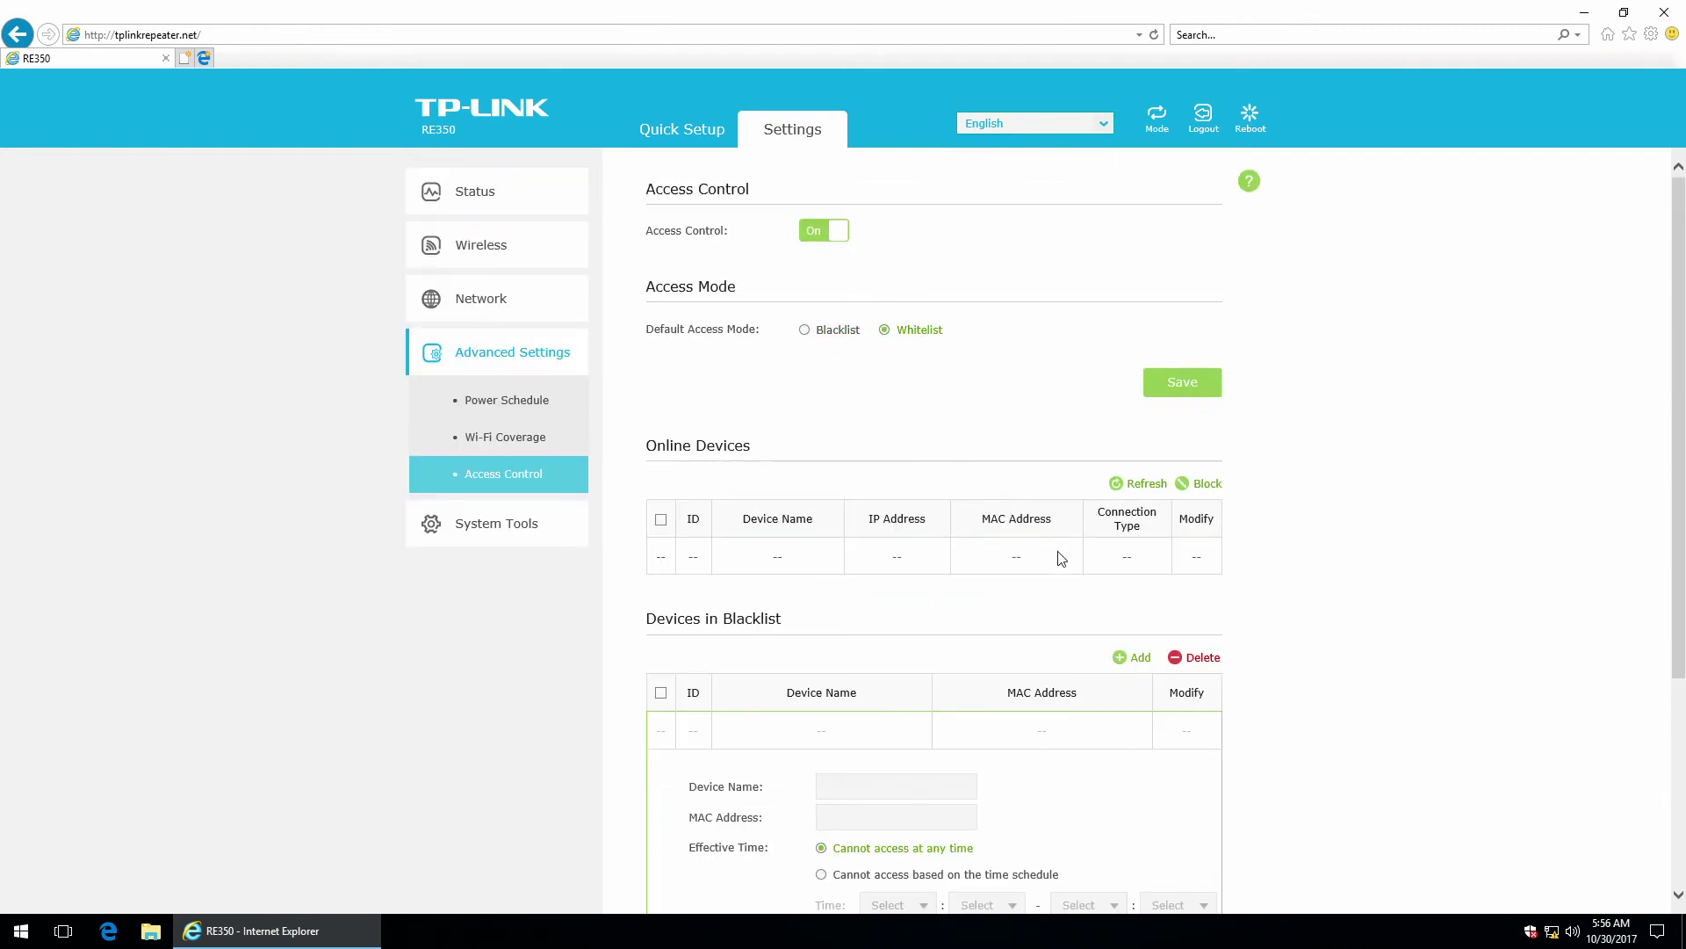
{"action": "scroll", "coordinate": [1061, 559], "scroll_direction": "down", "scroll_amount": 1}
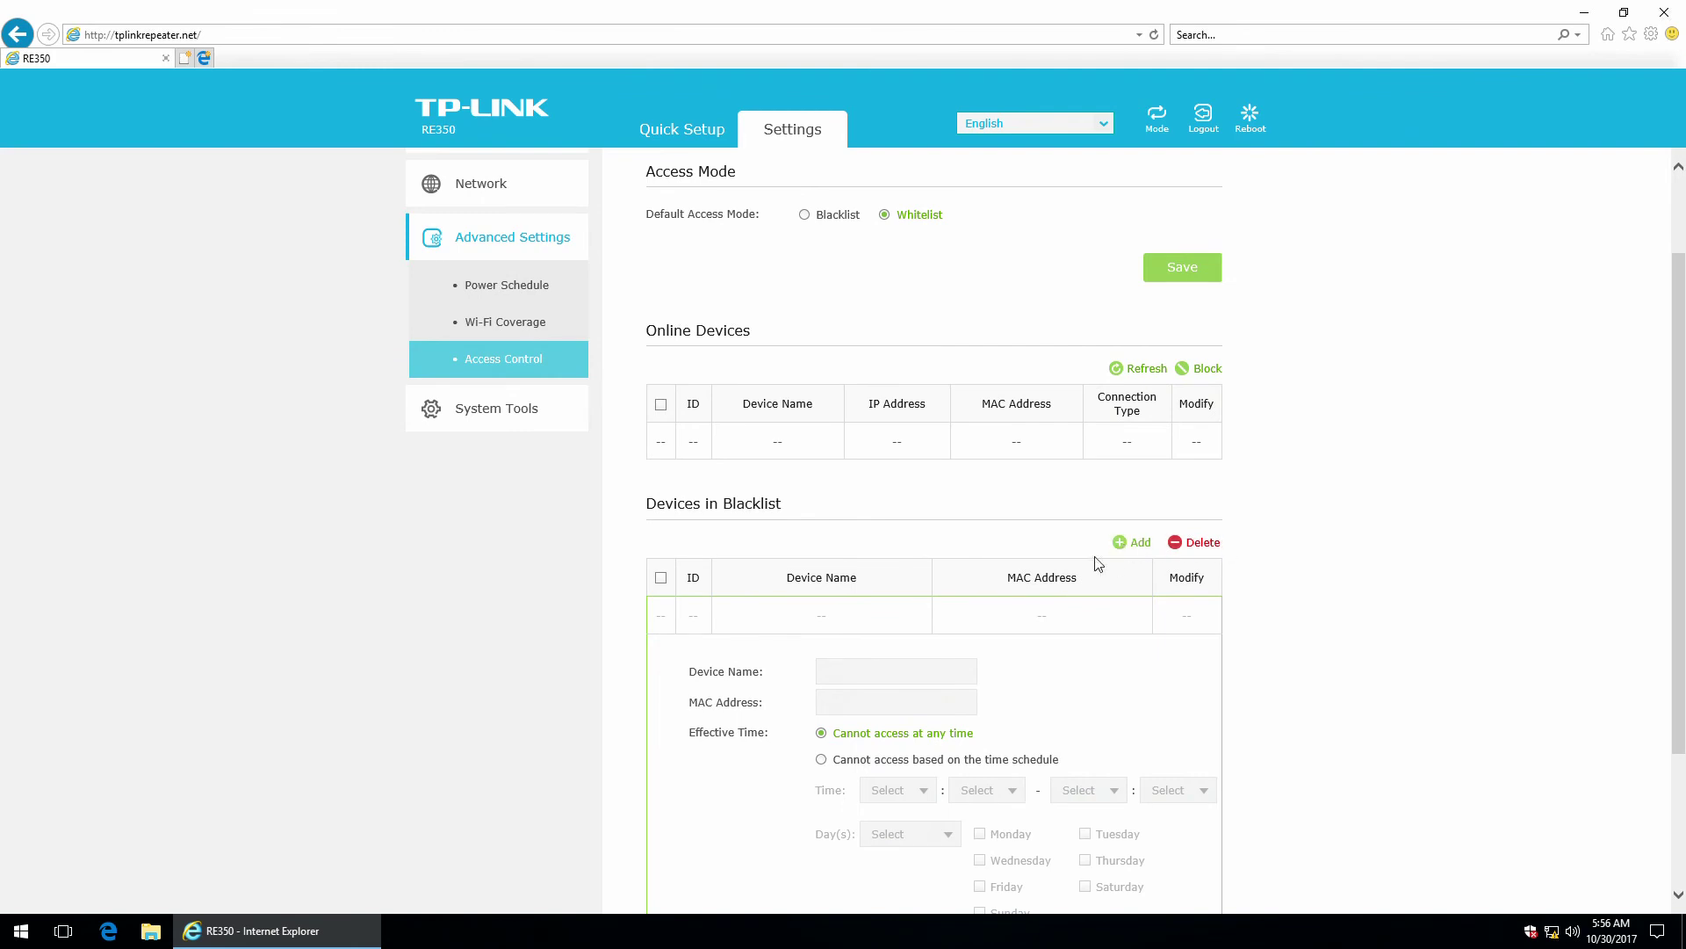
{"action": "scroll", "coordinate": [957, 492], "scroll_direction": "up", "scroll_amount": 1}
{"action": "left_click", "coordinate": [822, 331]}
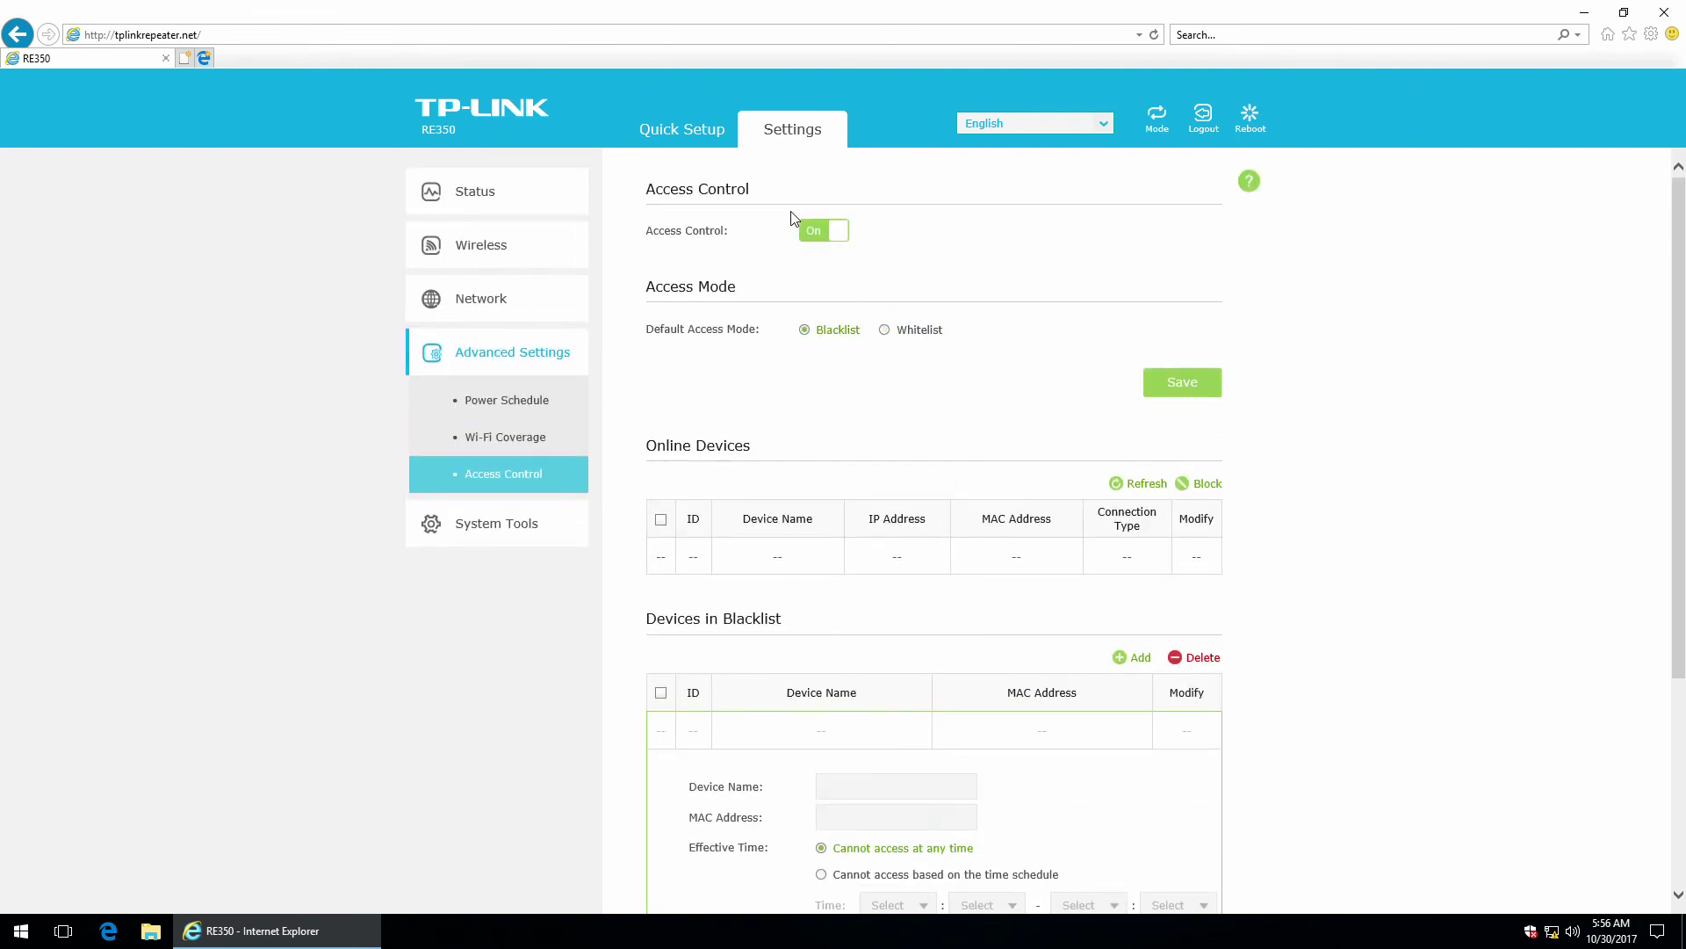
{"action": "left_click", "coordinate": [831, 233]}
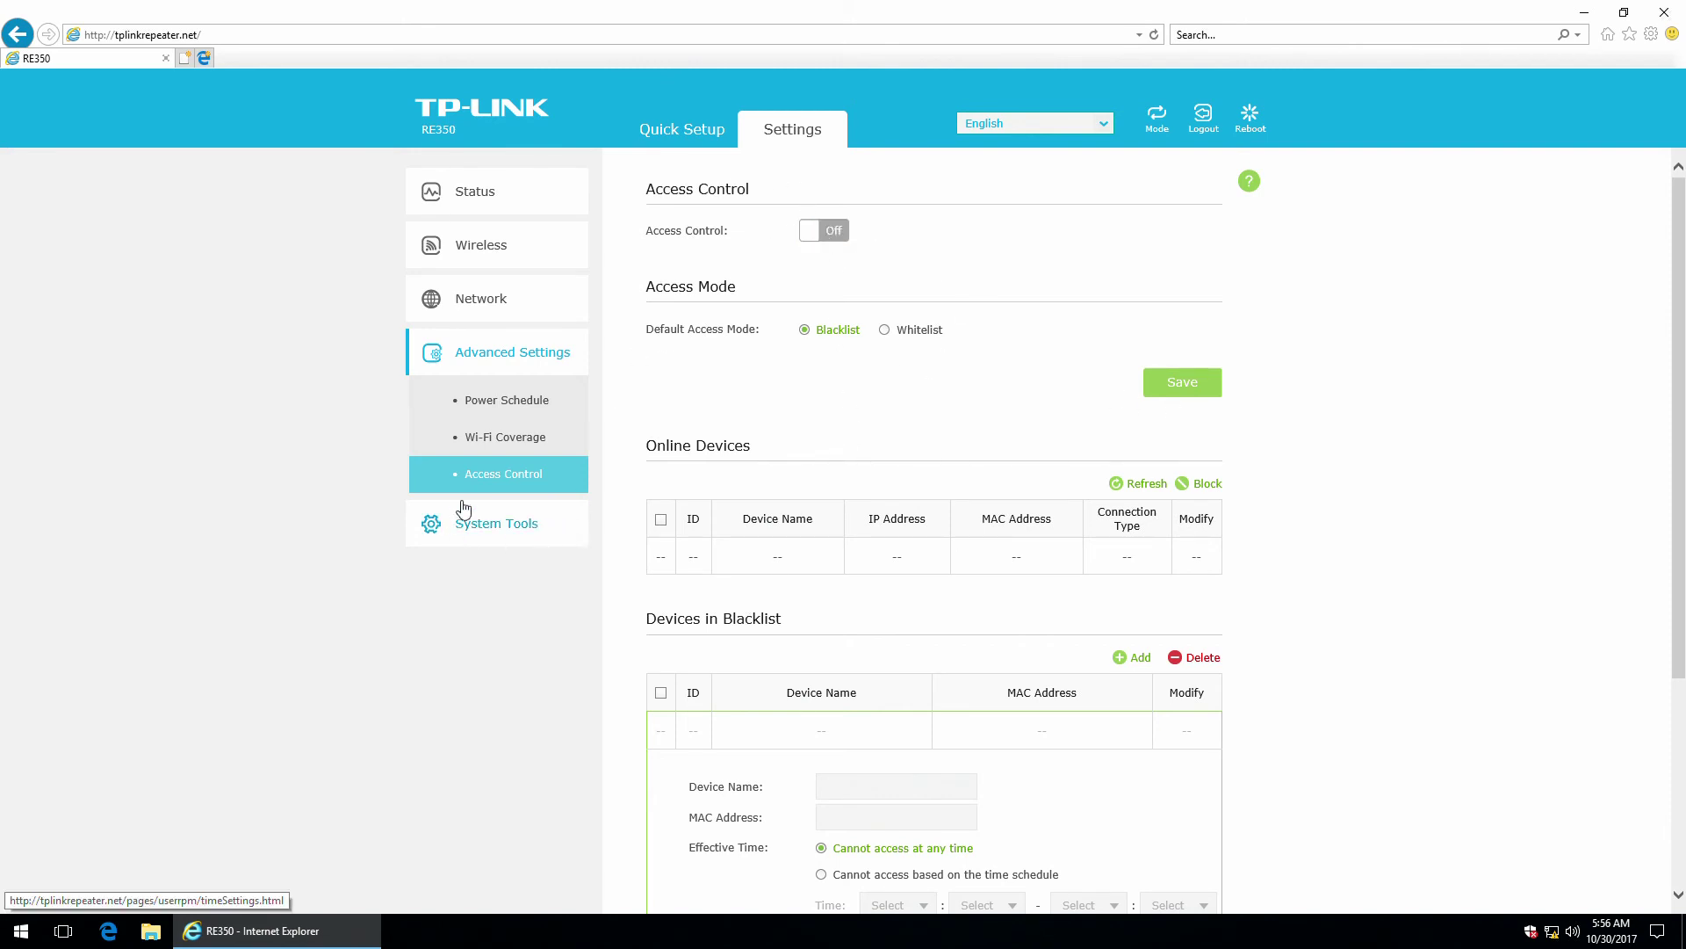
Set the time zone under System Tools > Time Settings to (GMT+02:00) Athens, Helsinki, Eastern Europe, Israel.
{"action": "left_click", "coordinate": [475, 533]}
{"action": "scroll", "coordinate": [478, 527], "scroll_direction": "down", "scroll_amount": 3}
{"action": "left_click", "coordinate": [488, 345]}
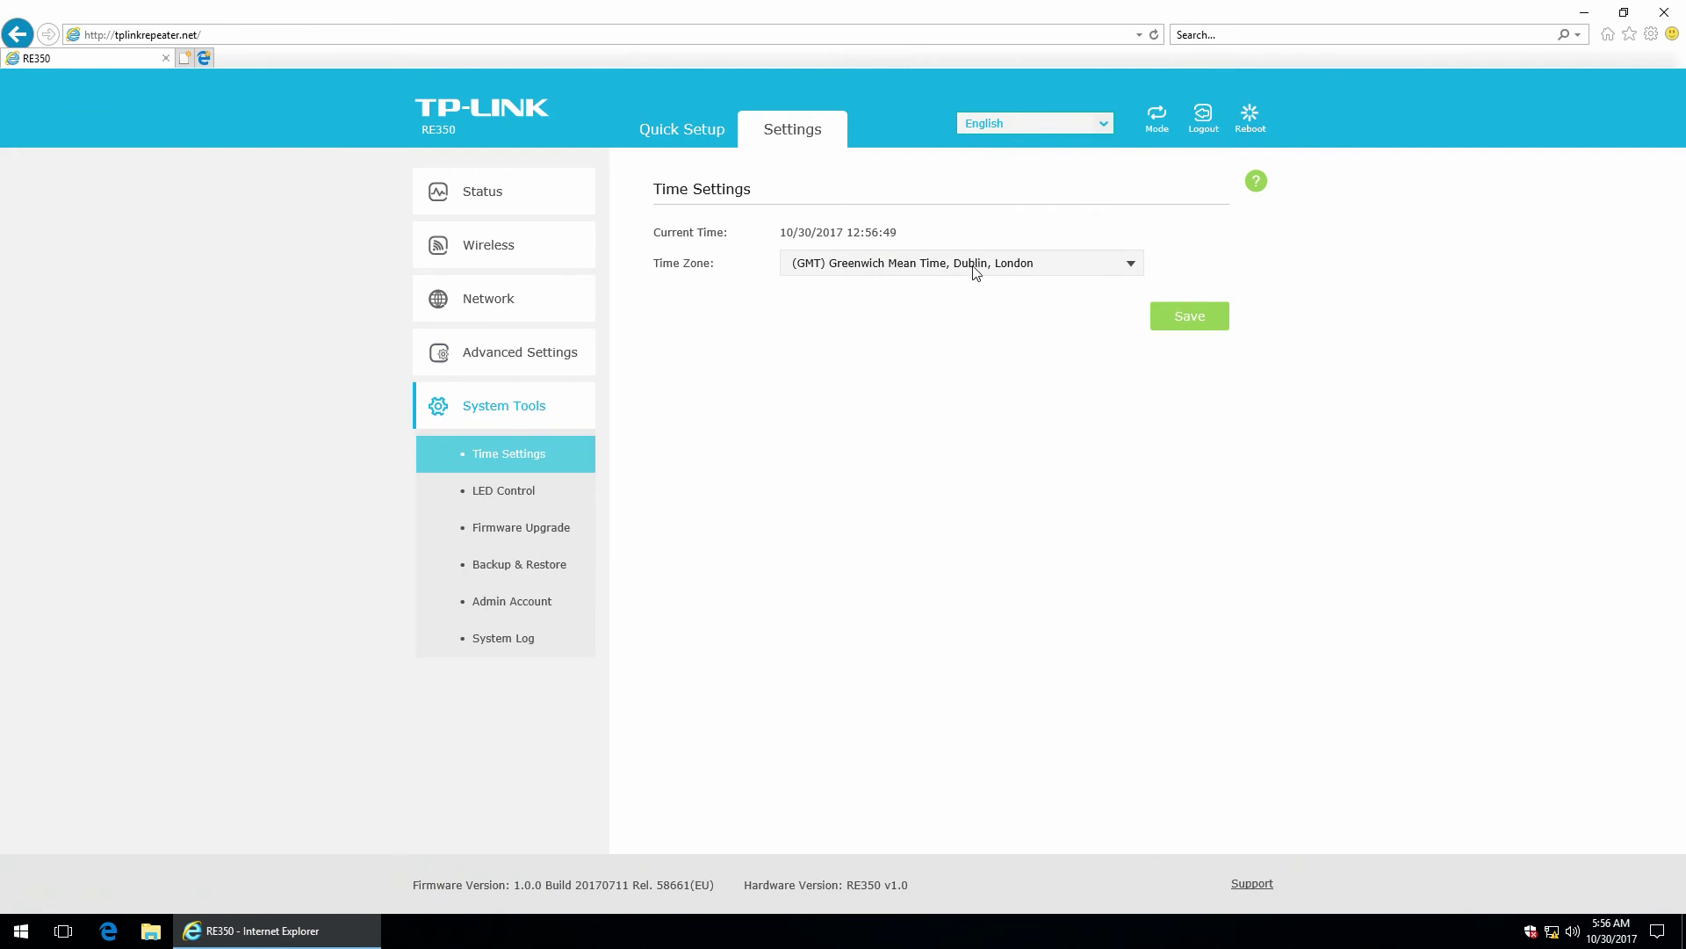
{"action": "left_click", "coordinate": [1131, 265]}
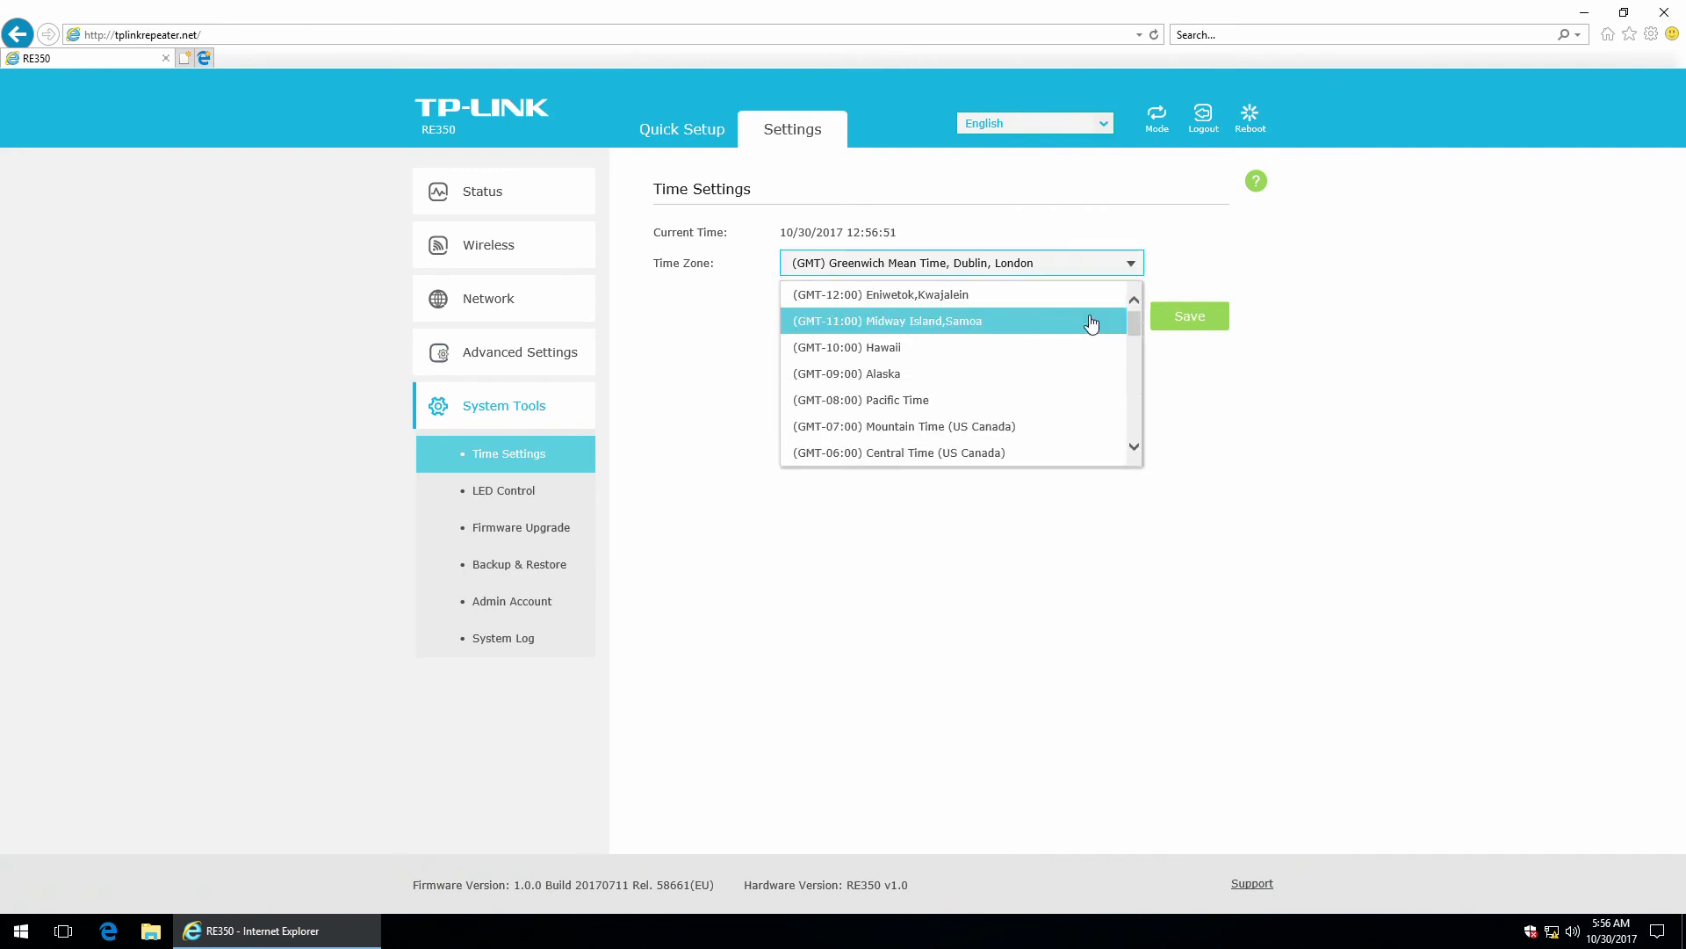
{"action": "scroll", "coordinate": [1090, 334], "scroll_direction": "down", "scroll_amount": 4}
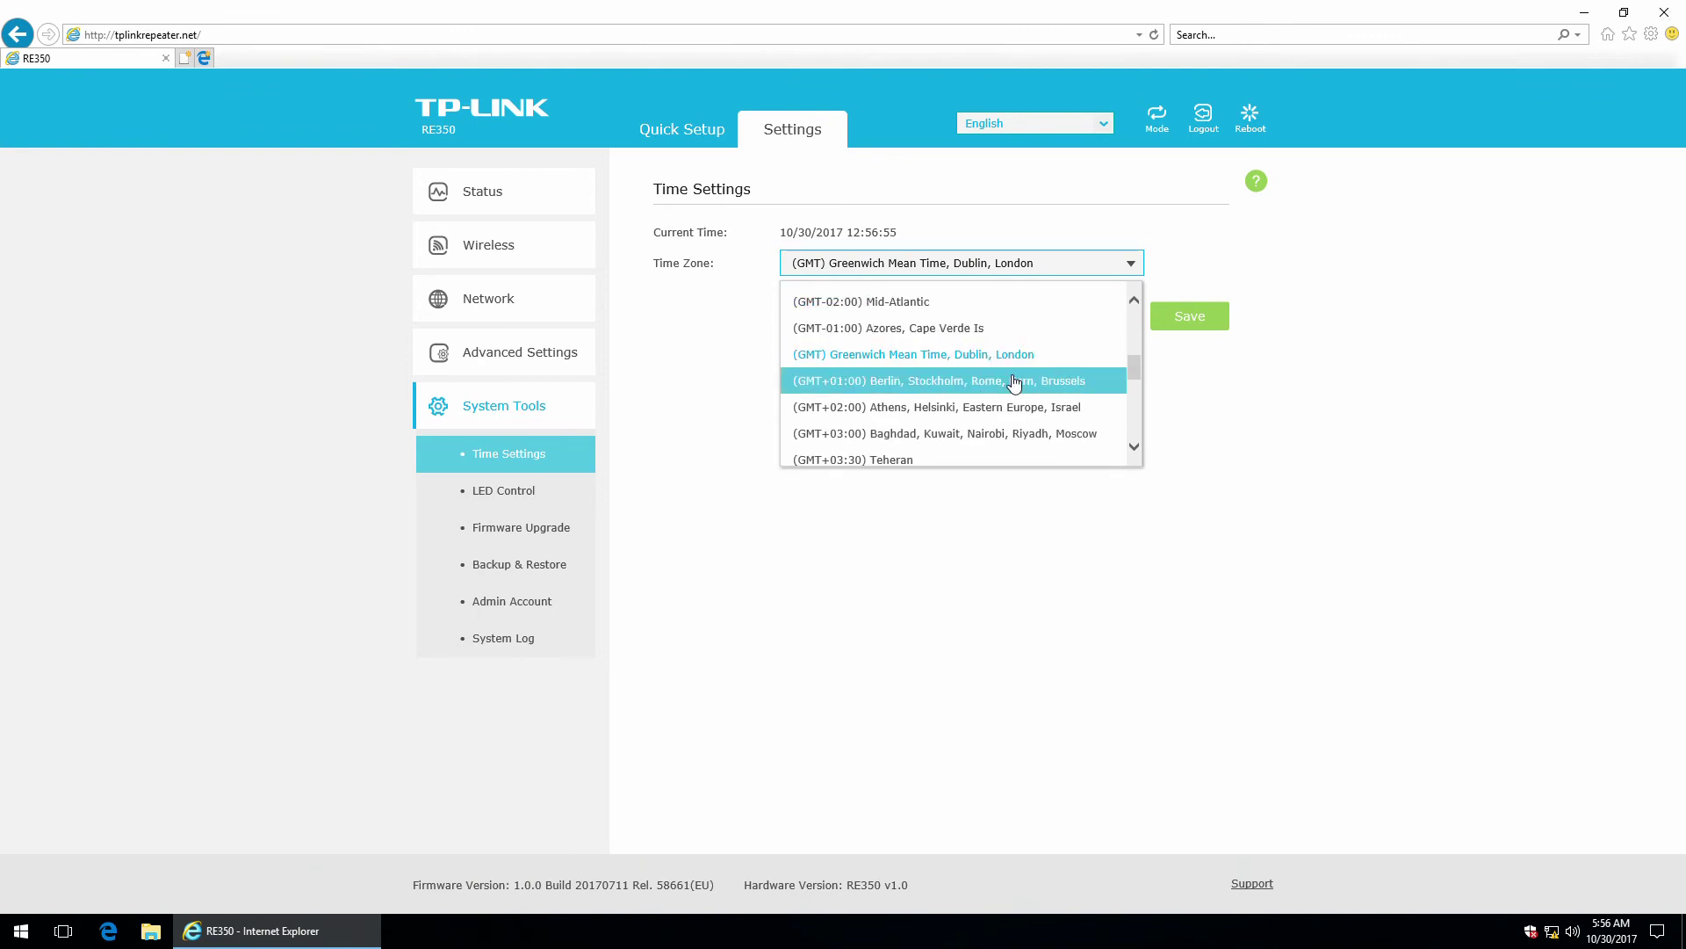
{"action": "left_click", "coordinate": [912, 411]}
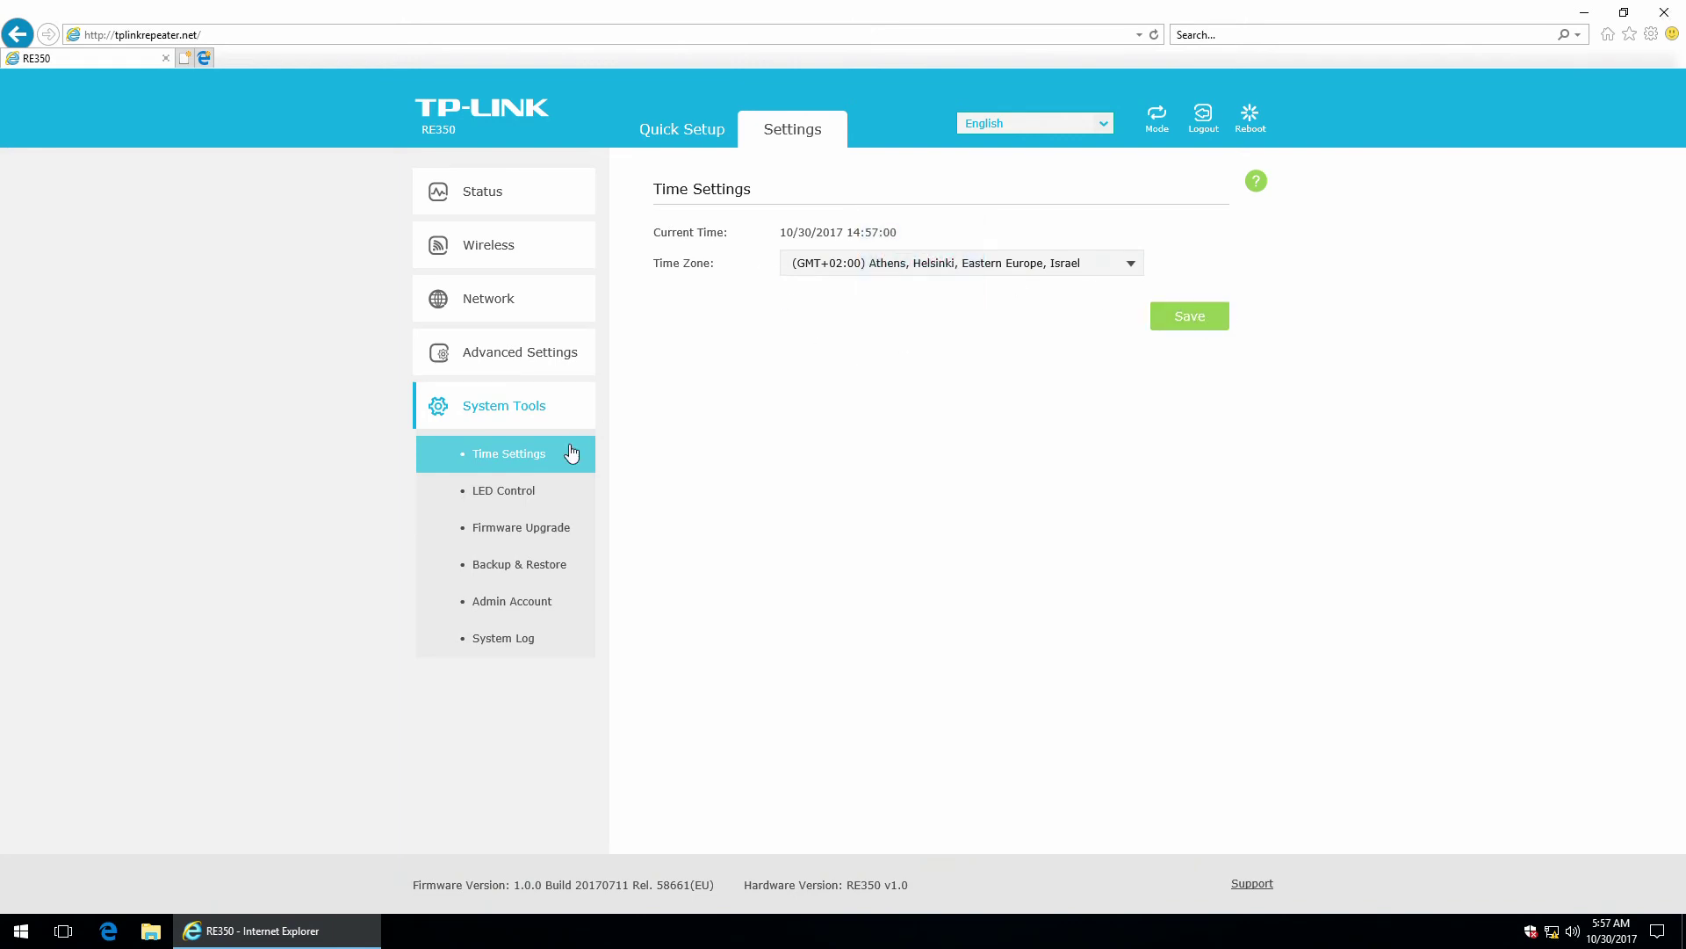
On LED Control, switch Night Mode on to view the LED Off Time options, then off again.
{"action": "left_click", "coordinate": [483, 492]}
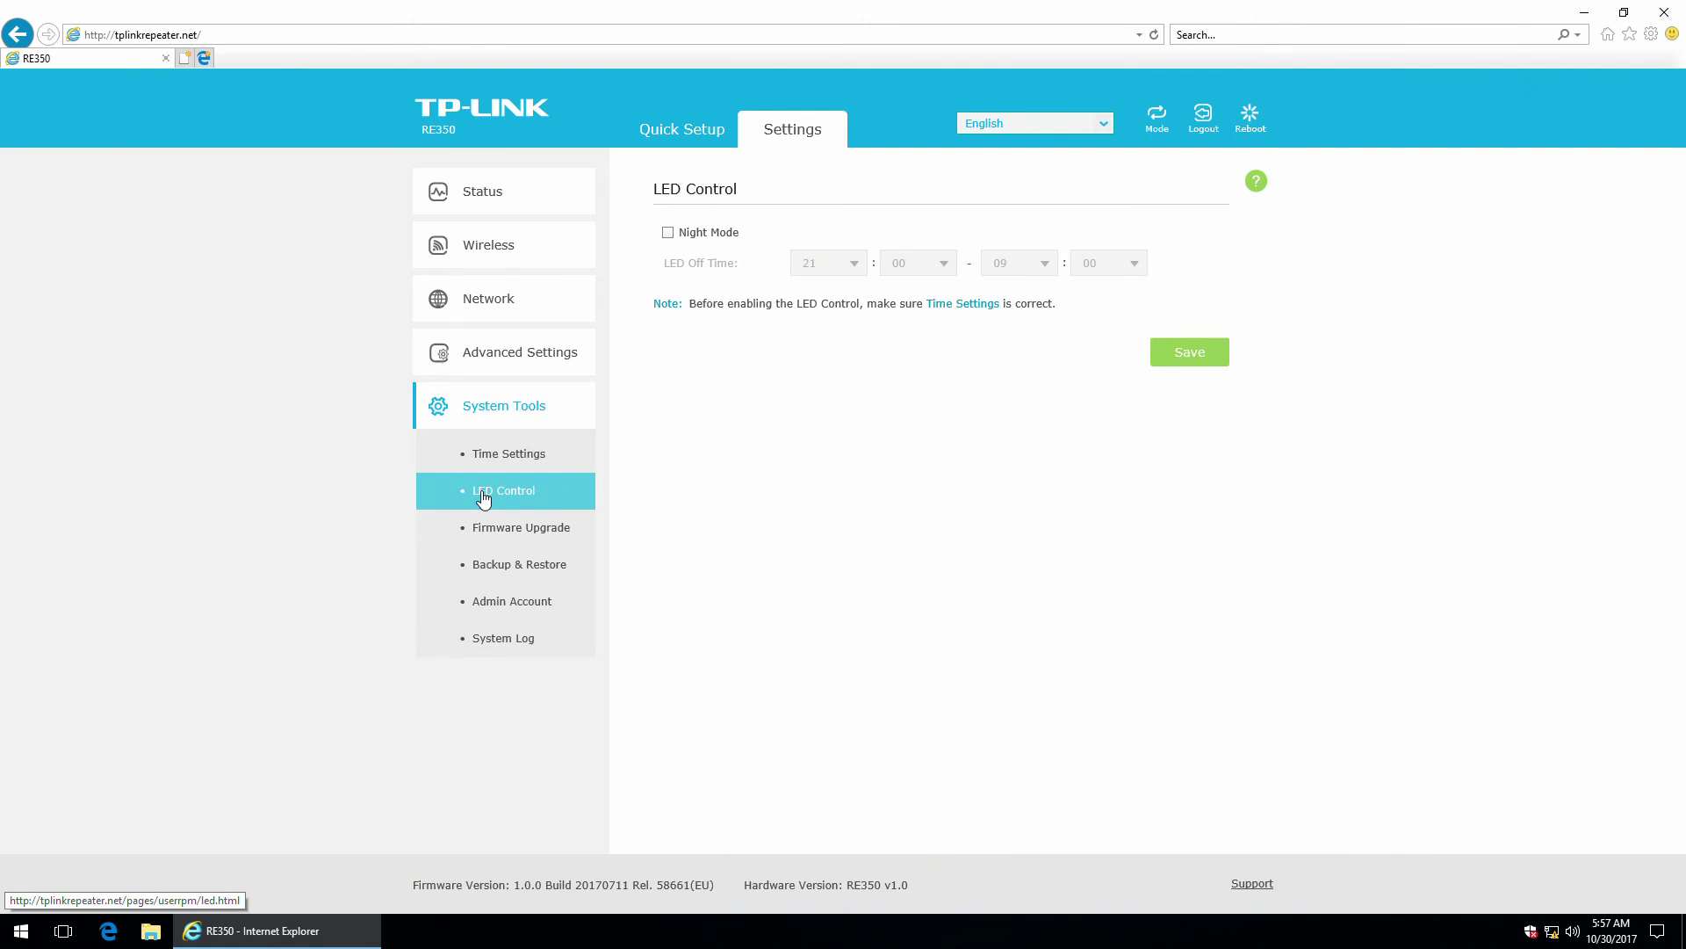
{"action": "left_click", "coordinate": [695, 232]}
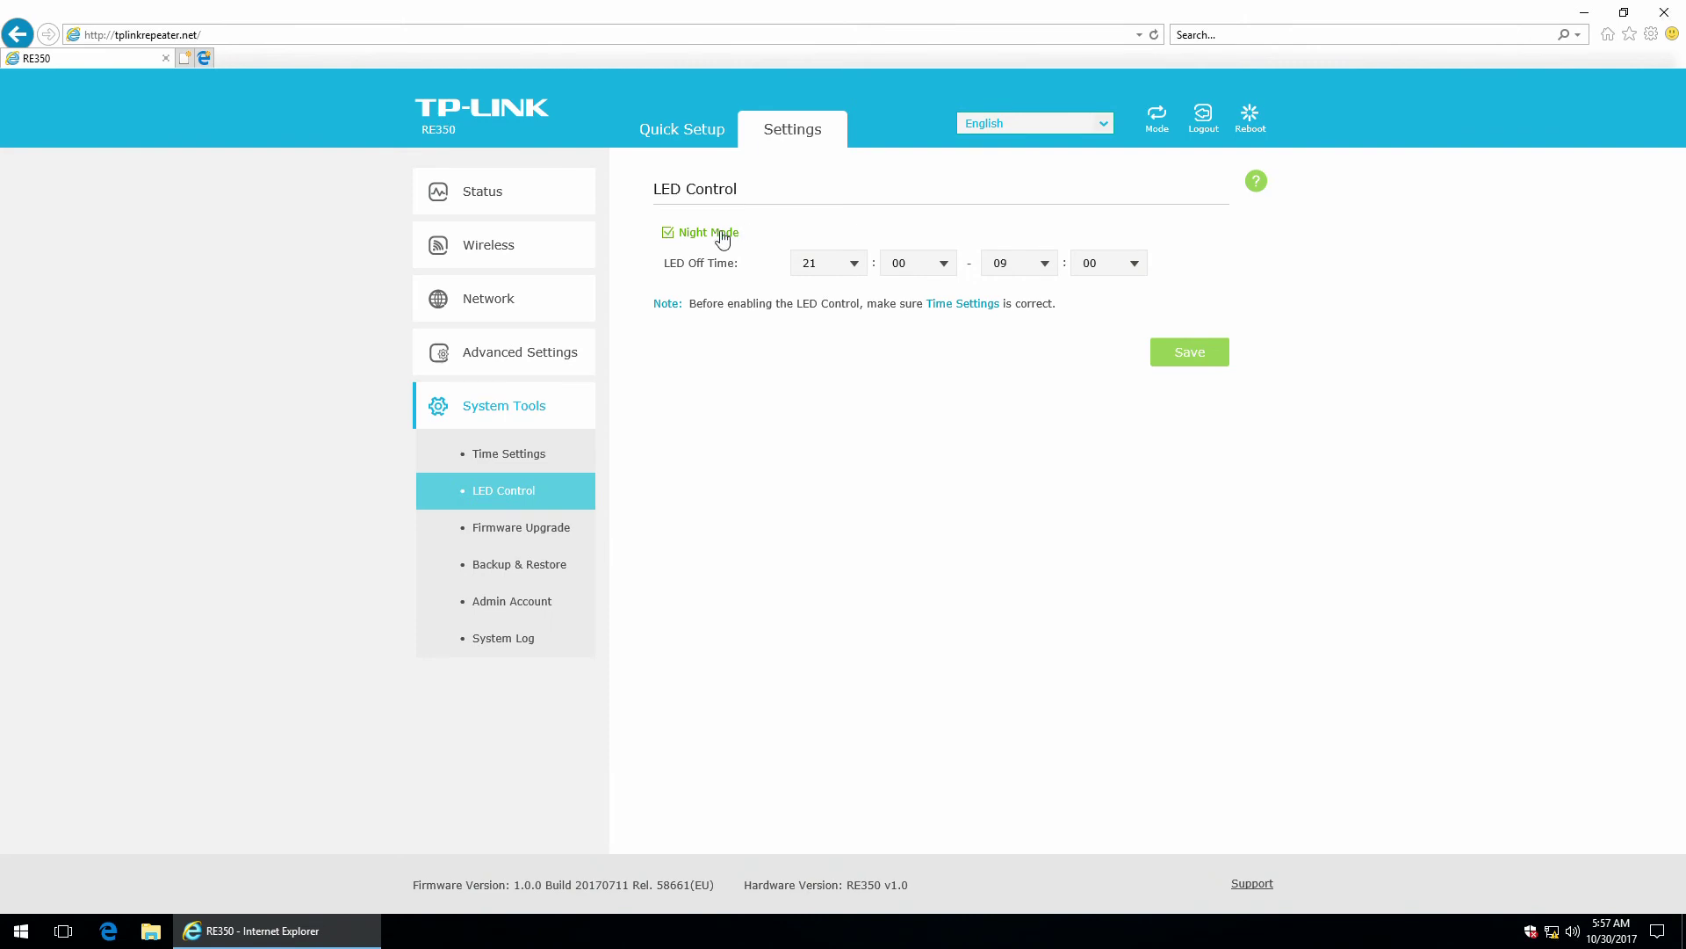
{"action": "left_click", "coordinate": [722, 238]}
View Firmware Upgrade (1.0.0 Build 20170711 Rel. 58661) and cancel the firmware file picker without choosing a file.
{"action": "left_click", "coordinate": [538, 531]}
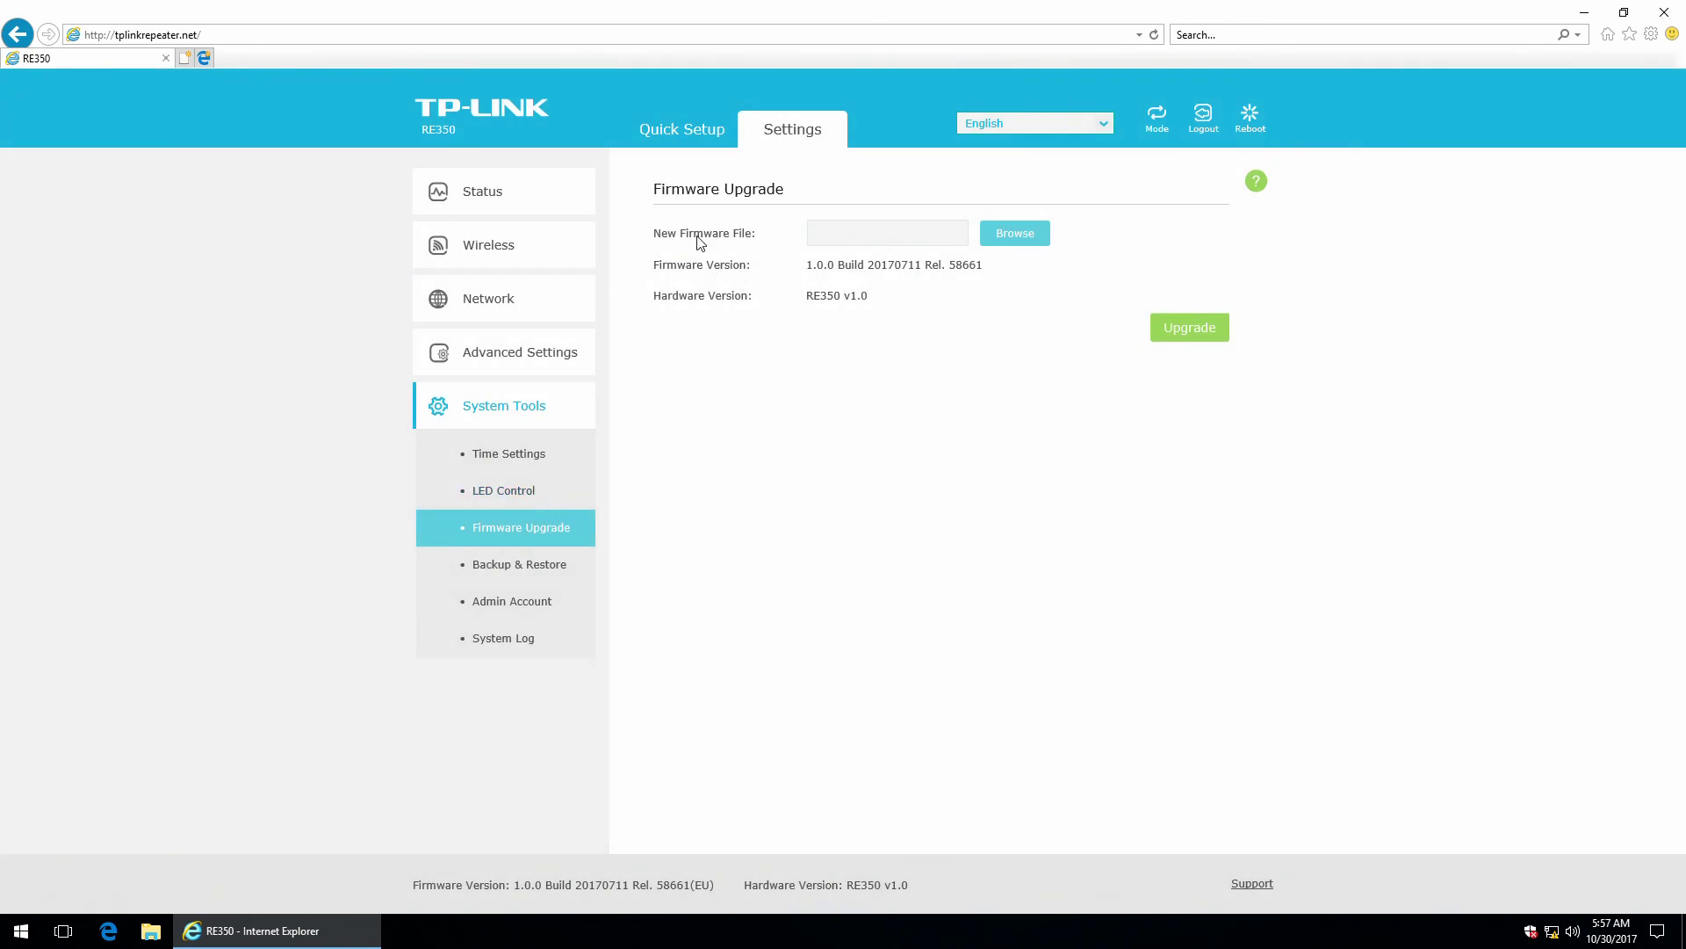
{"action": "left_click", "coordinate": [883, 249]}
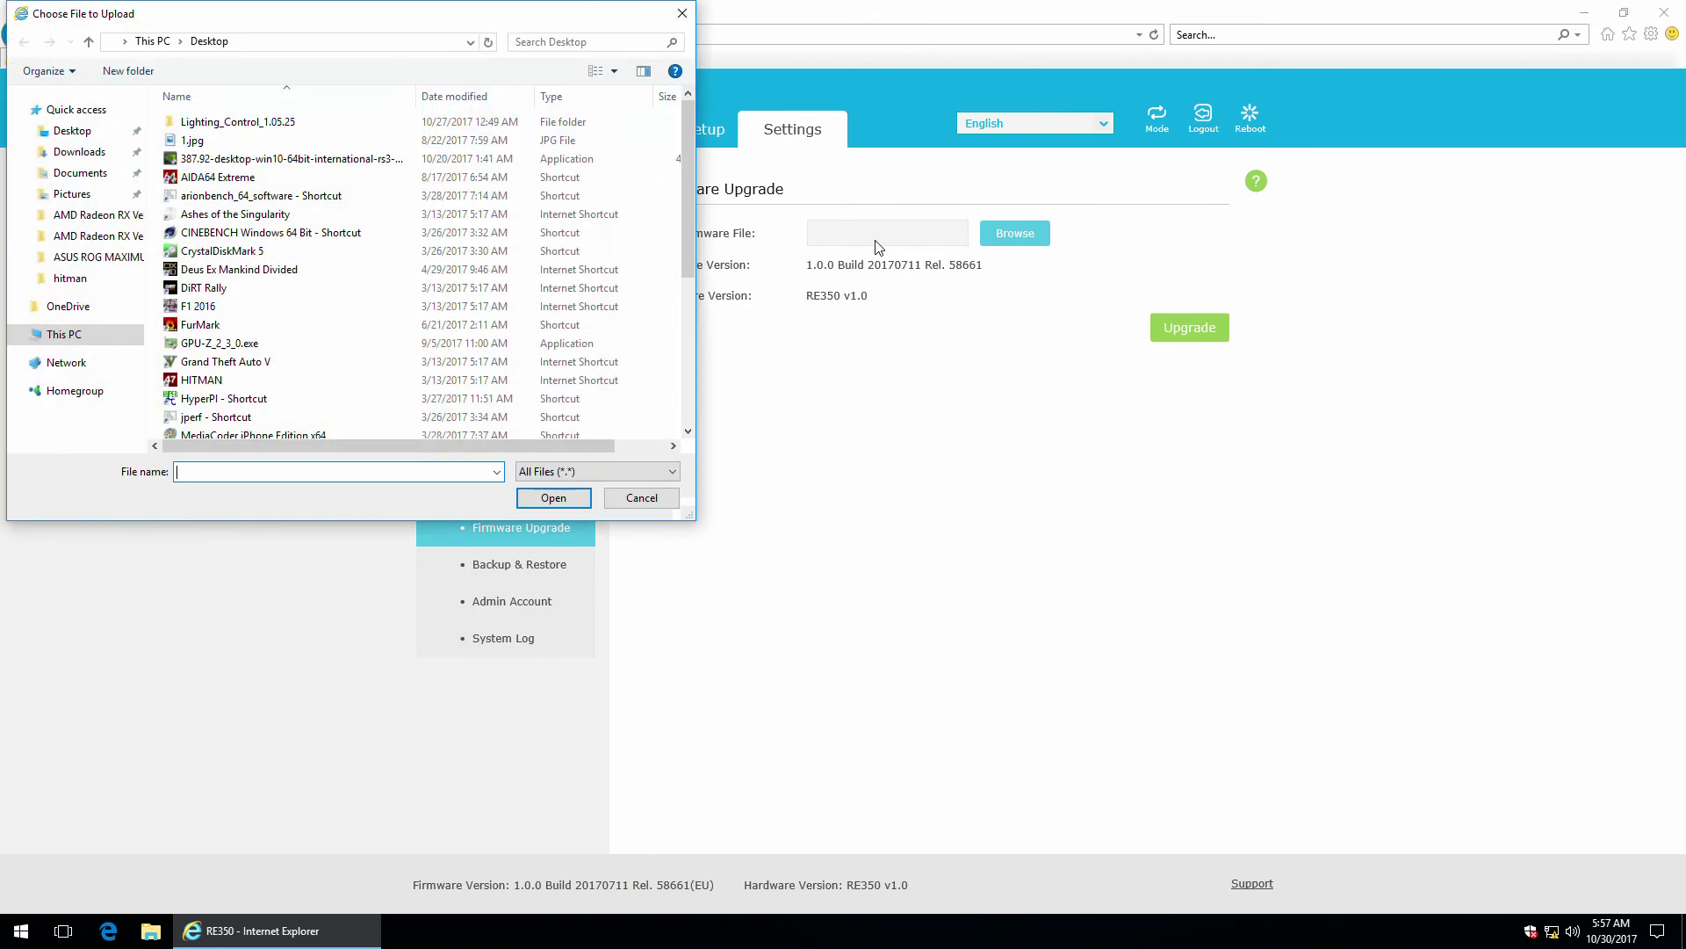
{"action": "left_click", "coordinate": [685, 14]}
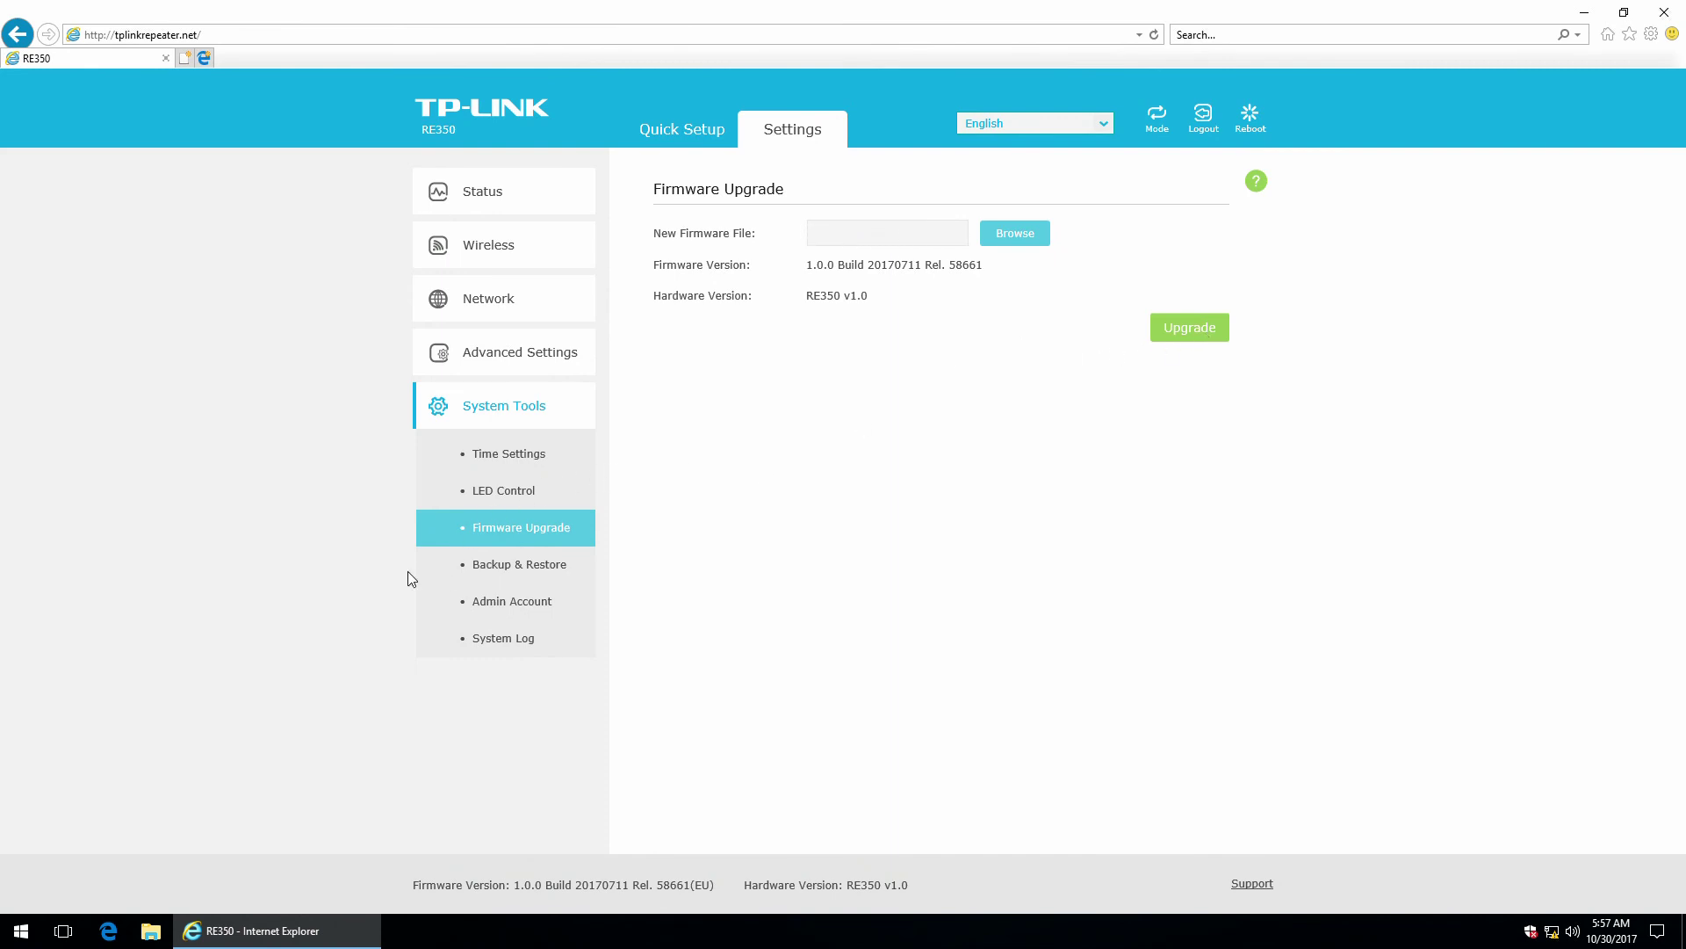
Pass through Backup & Restore to Admin Account, clicking each username and password field without typing anything.
{"action": "left_click", "coordinate": [520, 566]}
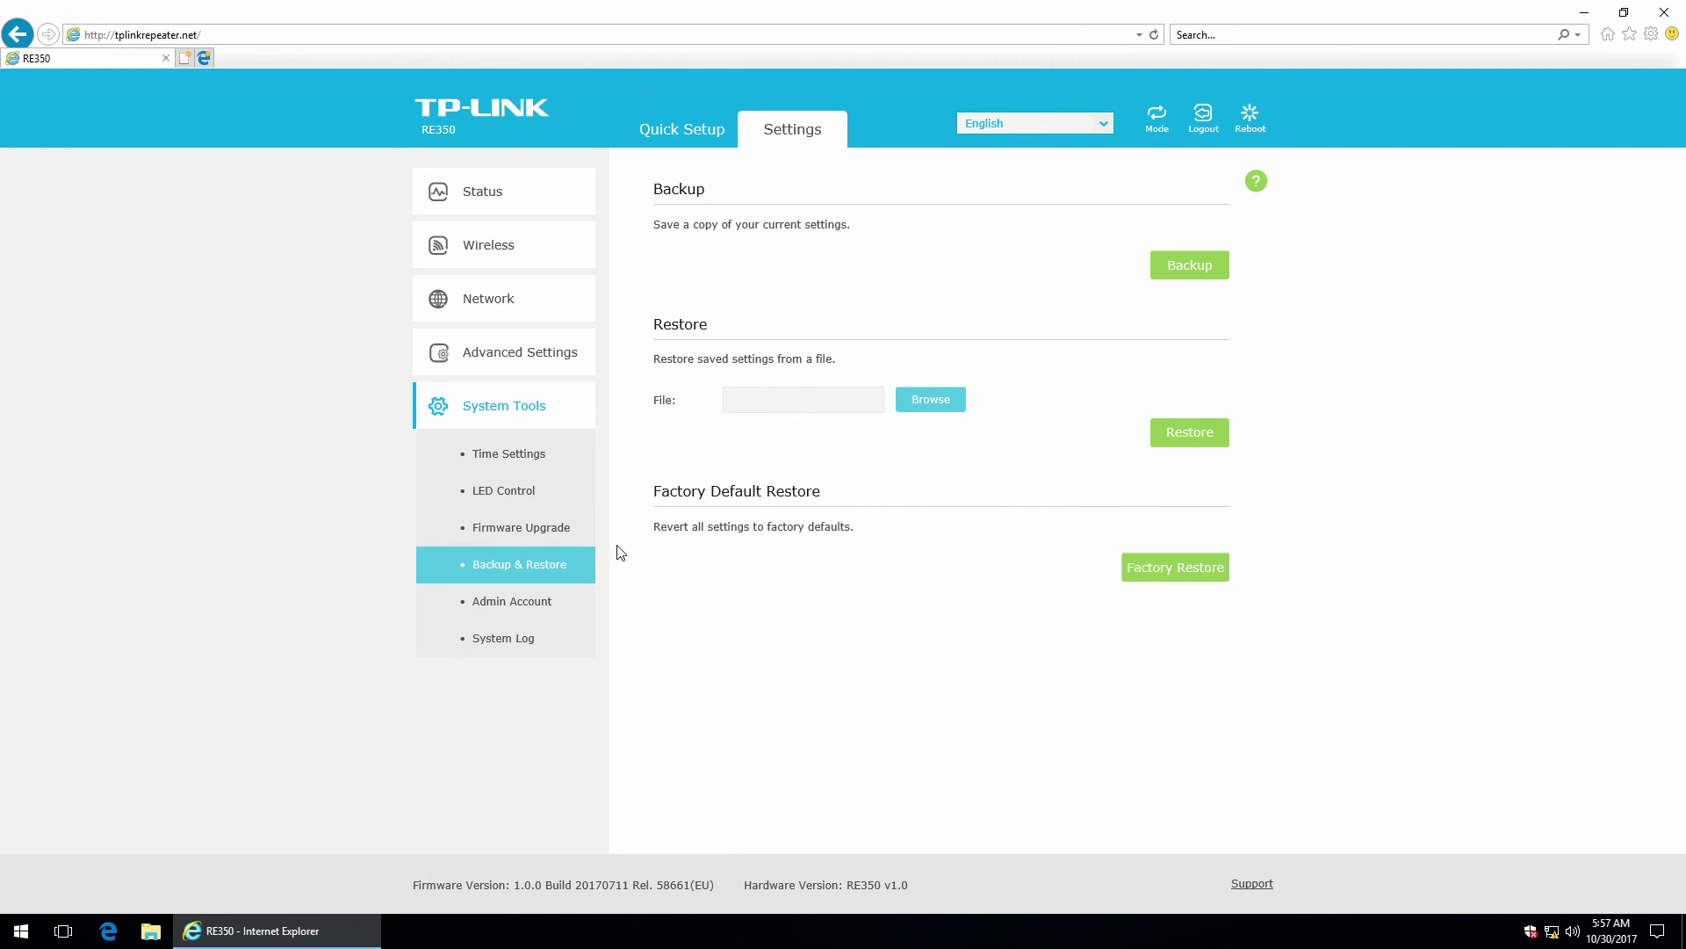
{"action": "left_click", "coordinate": [498, 609]}
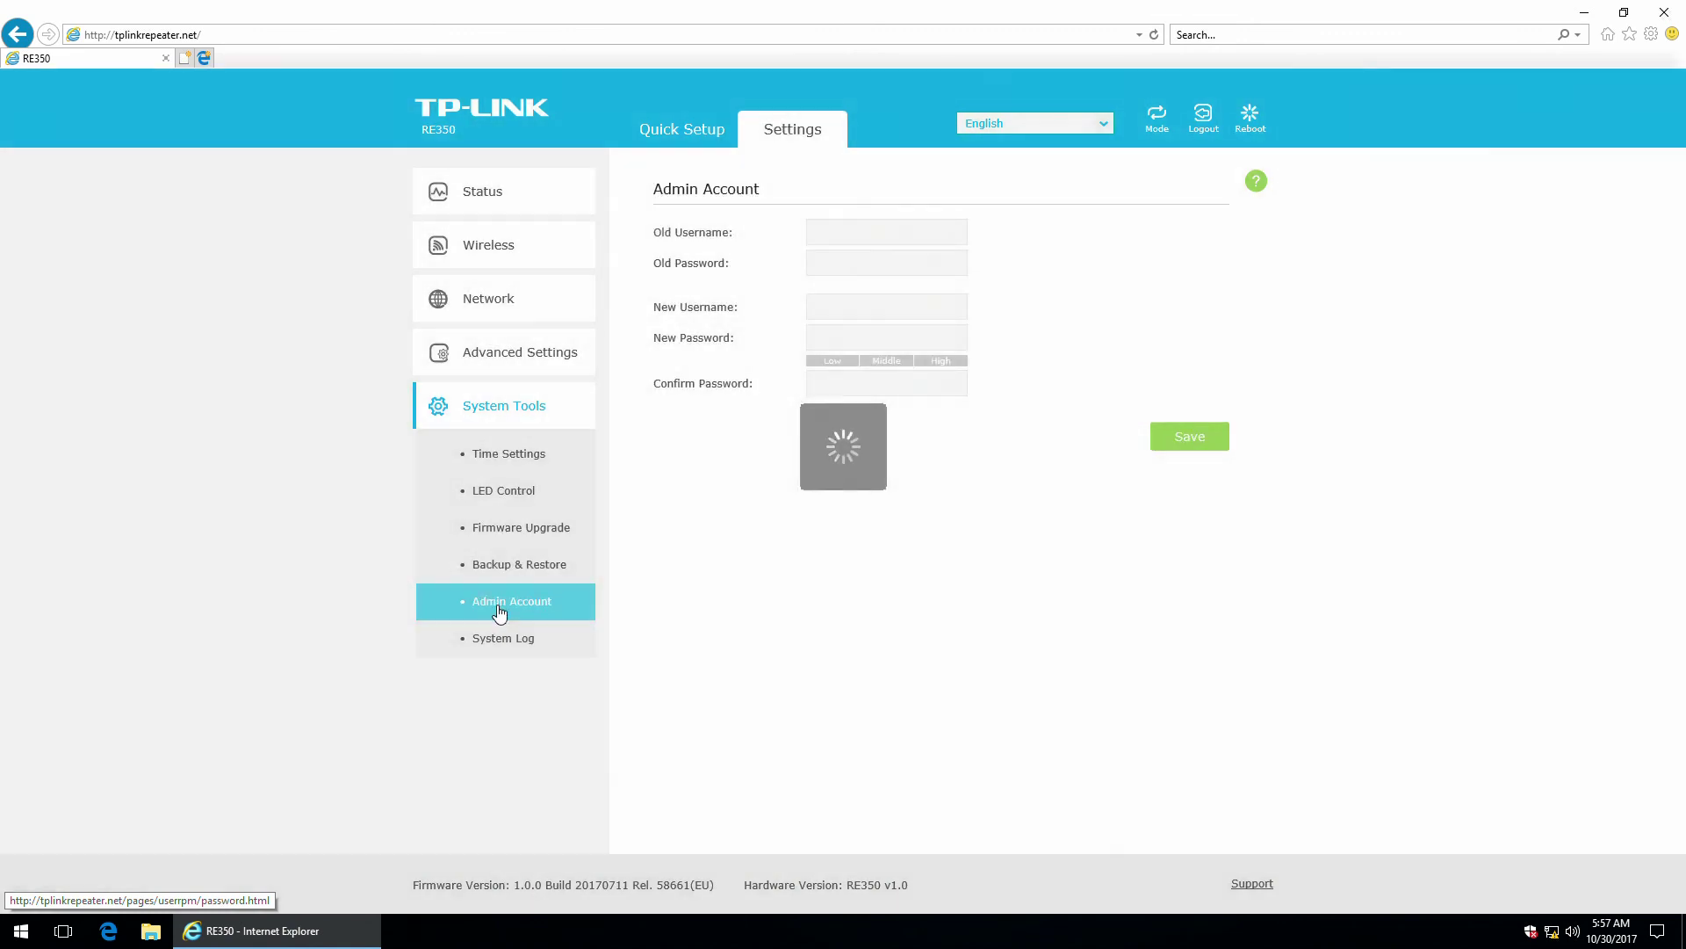
{"action": "left_click", "coordinate": [835, 235]}
{"action": "left_click", "coordinate": [836, 269]}
{"action": "left_click", "coordinate": [841, 312]}
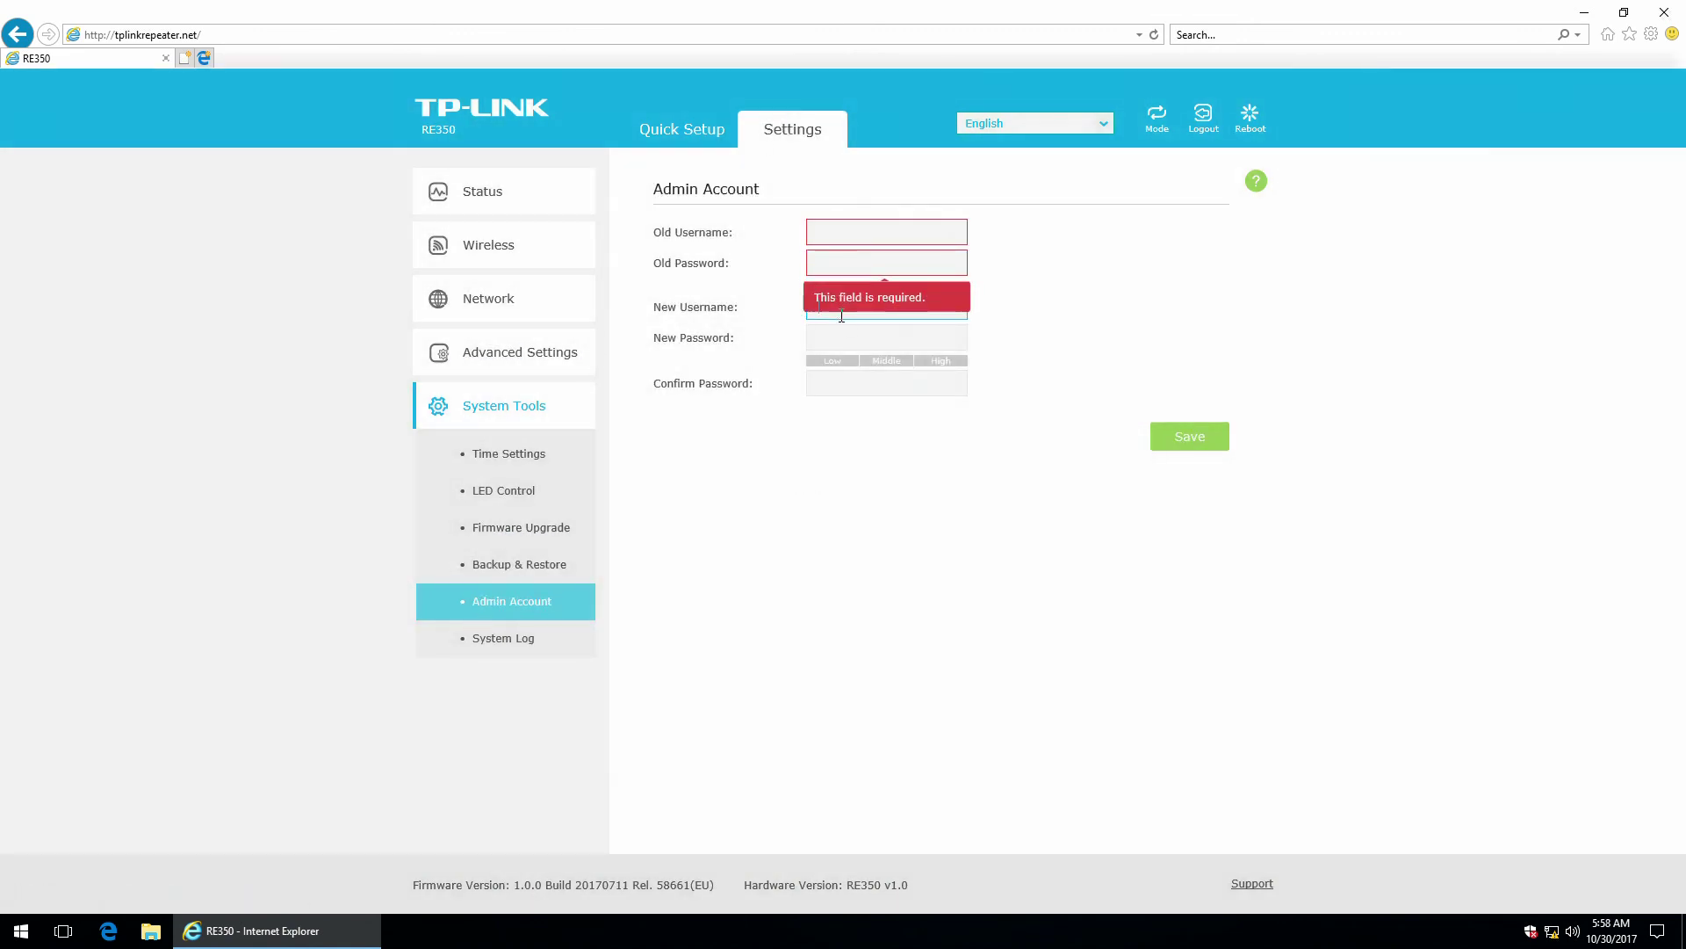
{"action": "left_click", "coordinate": [849, 341]}
{"action": "left_click", "coordinate": [846, 387]}
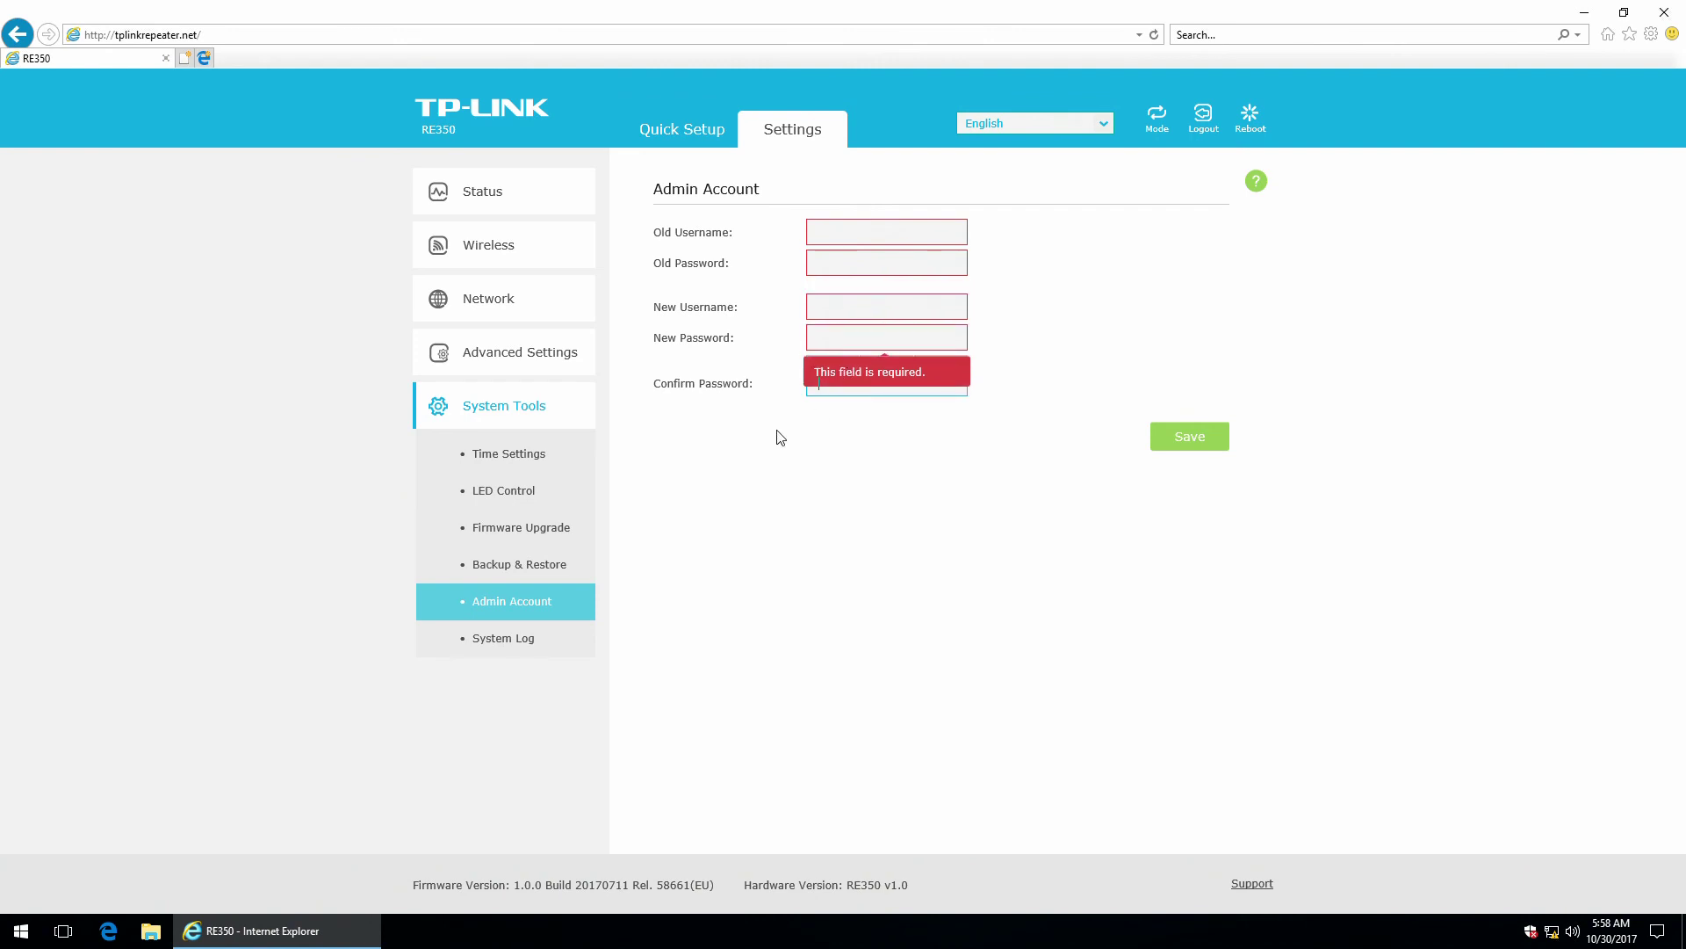
{"action": "left_click", "coordinate": [780, 527]}
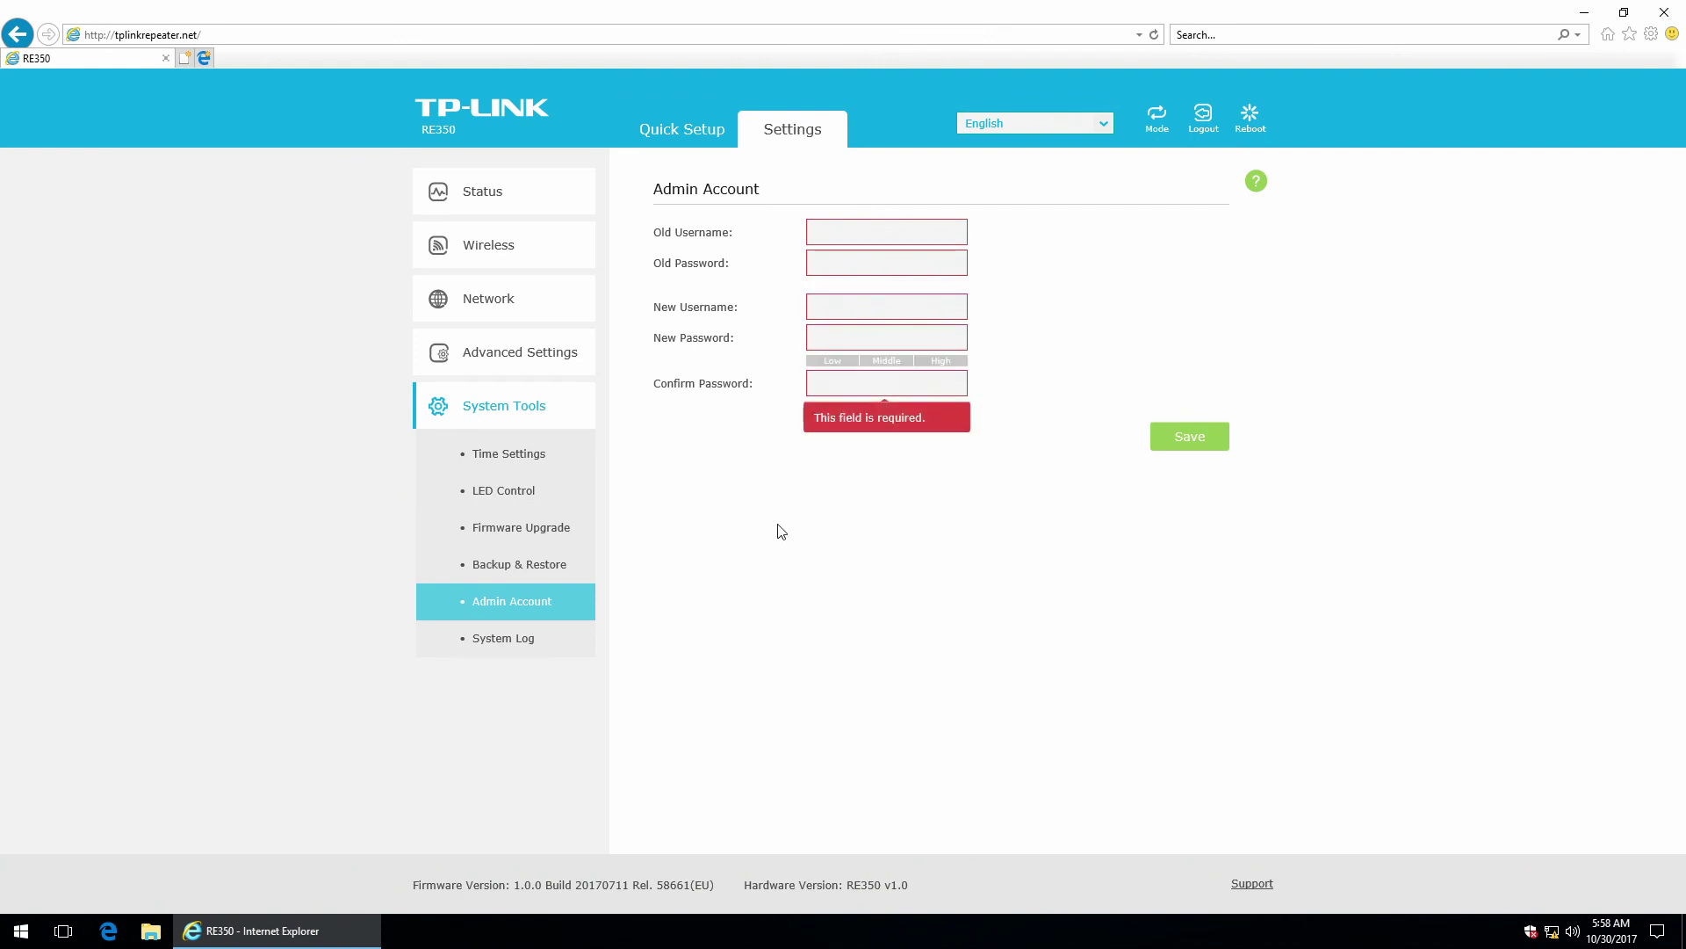
Browse the System Log table of 49 events, then show and hide its help panel twice.
{"action": "left_click", "coordinate": [500, 638]}
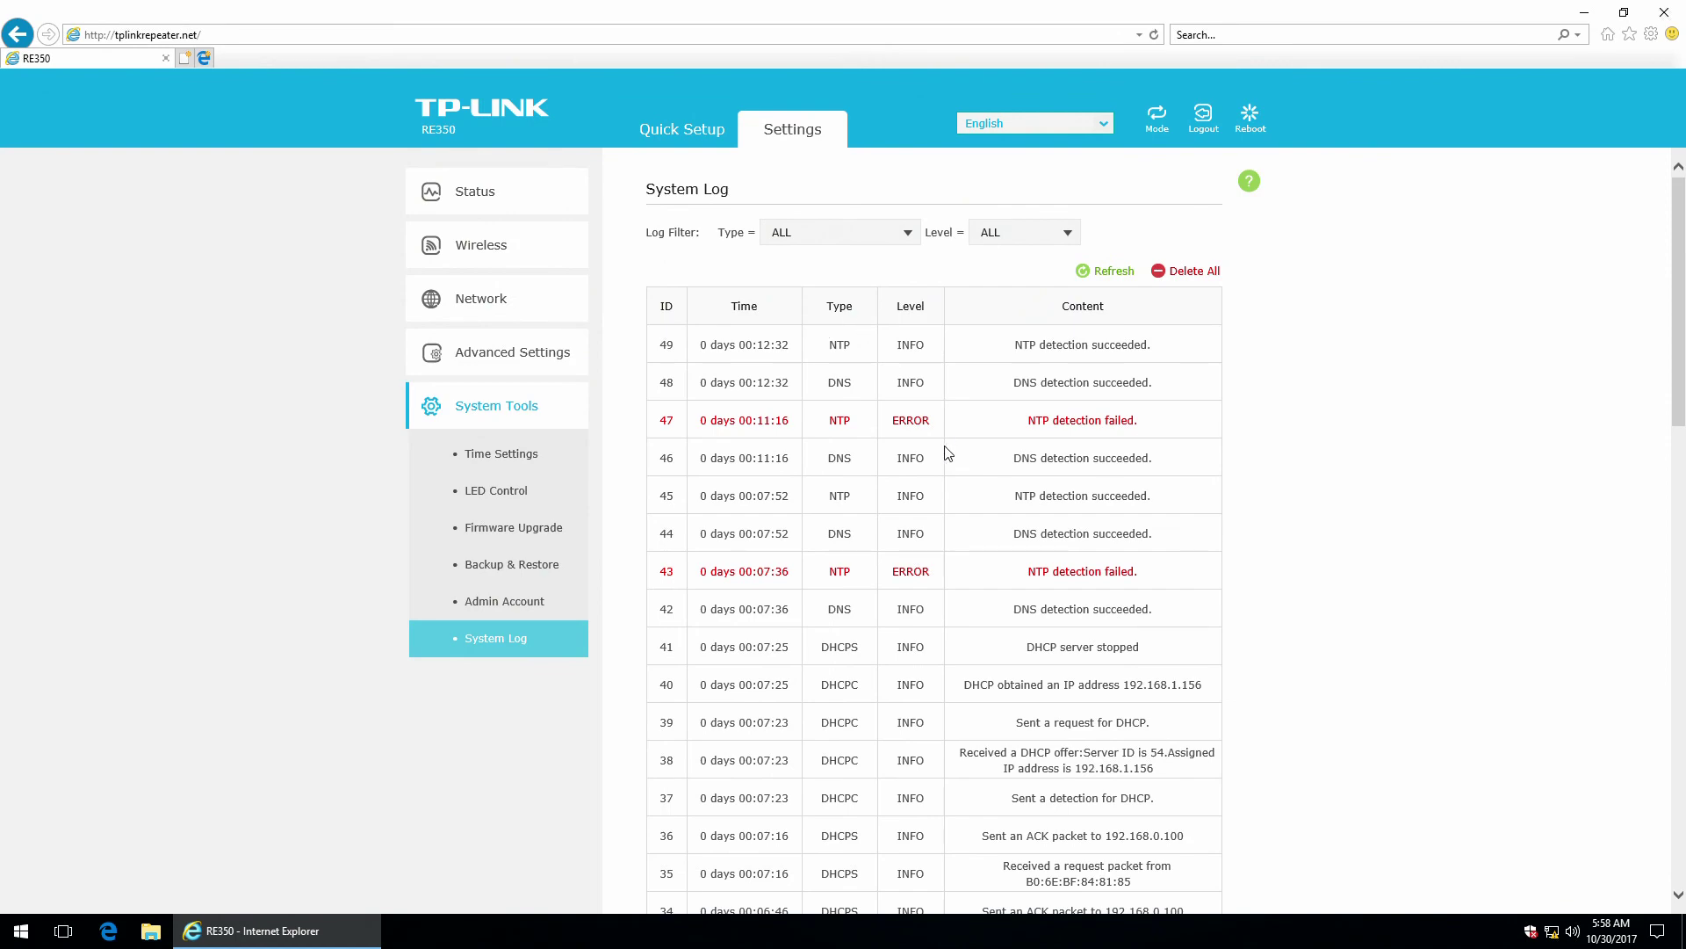
{"action": "scroll", "coordinate": [939, 452], "scroll_direction": "down", "scroll_amount": 10}
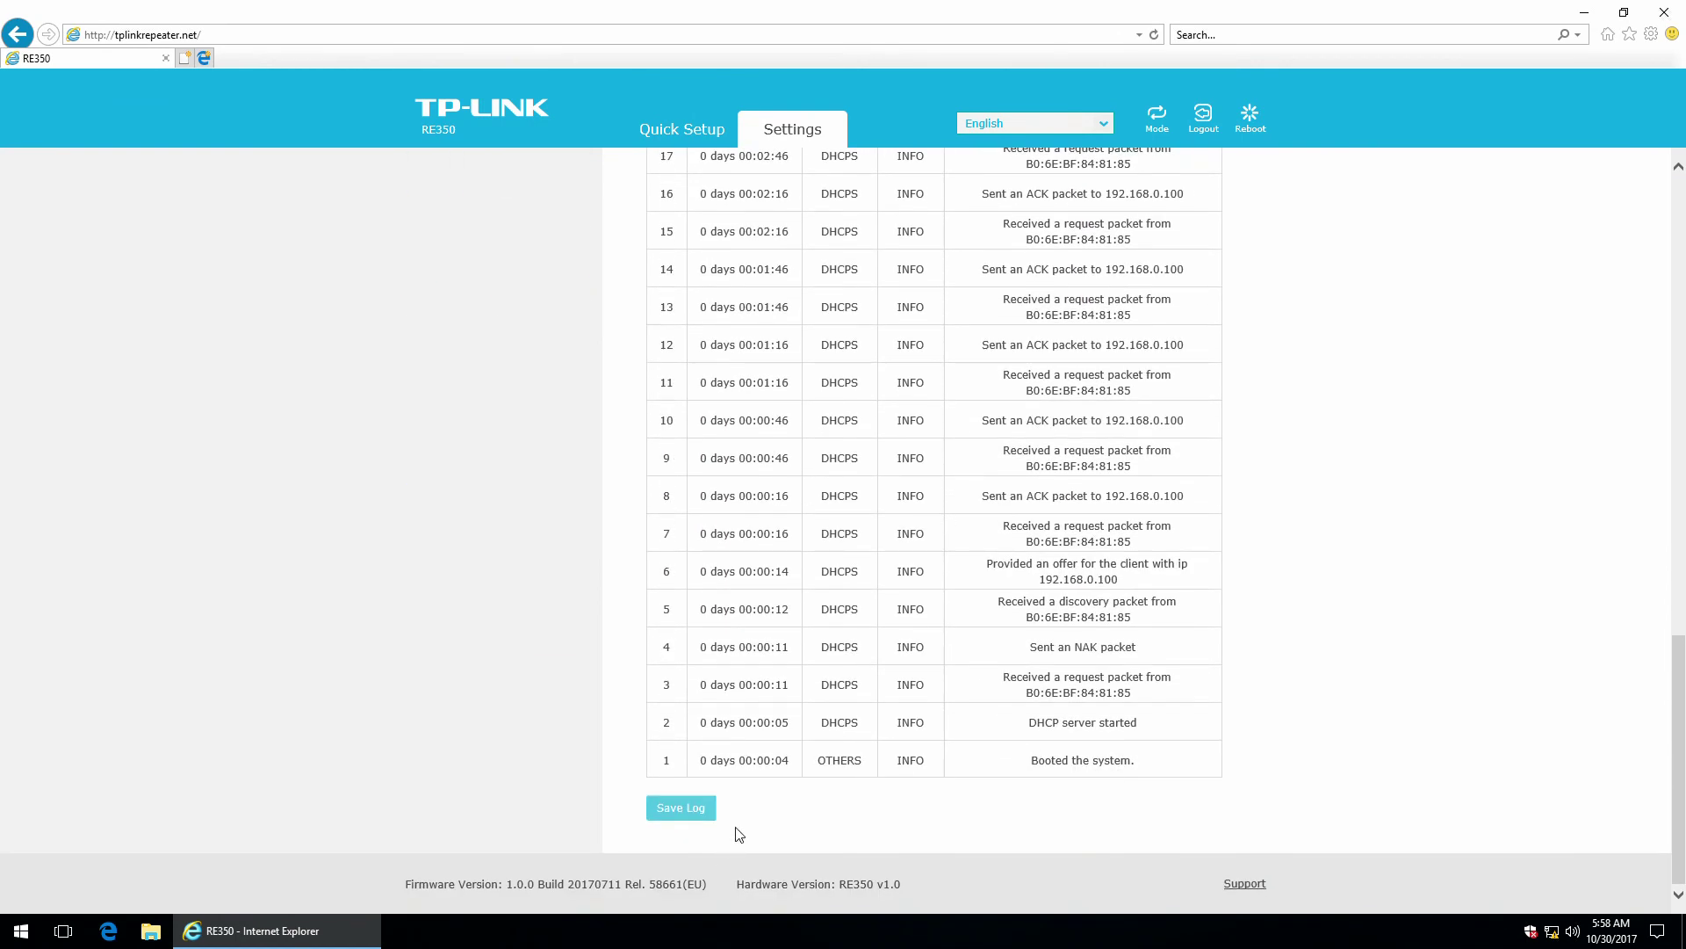
{"action": "scroll", "coordinate": [835, 729], "scroll_direction": "up", "scroll_amount": 10}
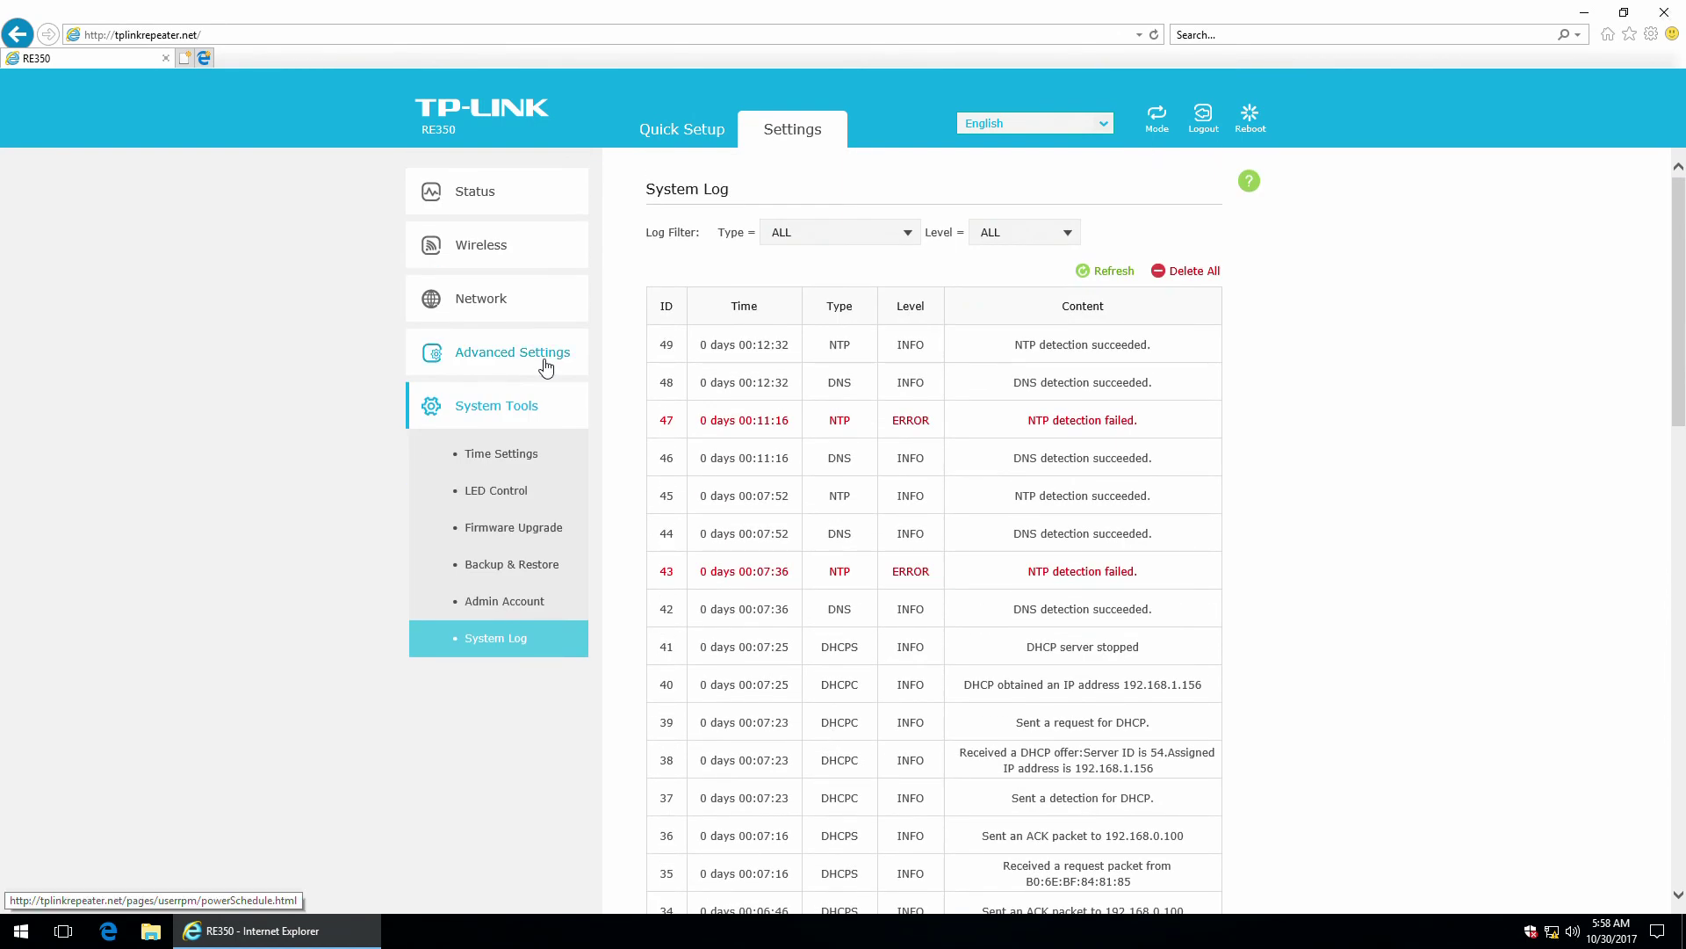
{"action": "left_click", "coordinate": [1249, 180]}
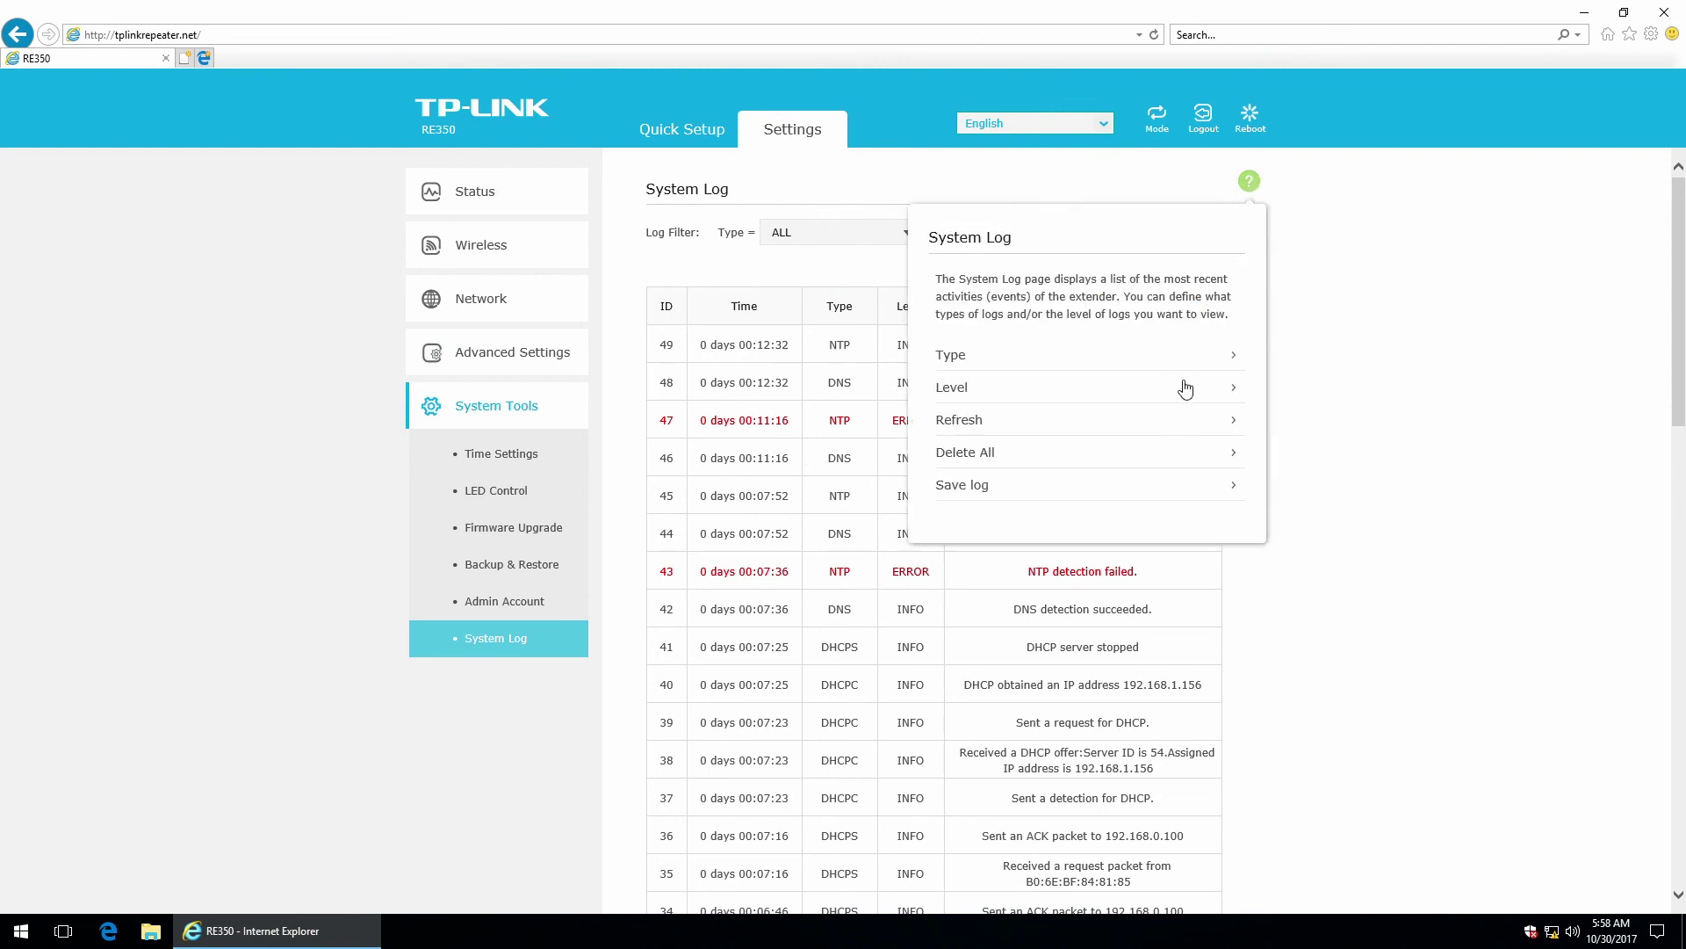
{"action": "left_click", "coordinate": [1250, 182]}
{"action": "left_click", "coordinate": [1250, 185]}
{"action": "left_click", "coordinate": [1251, 185]}
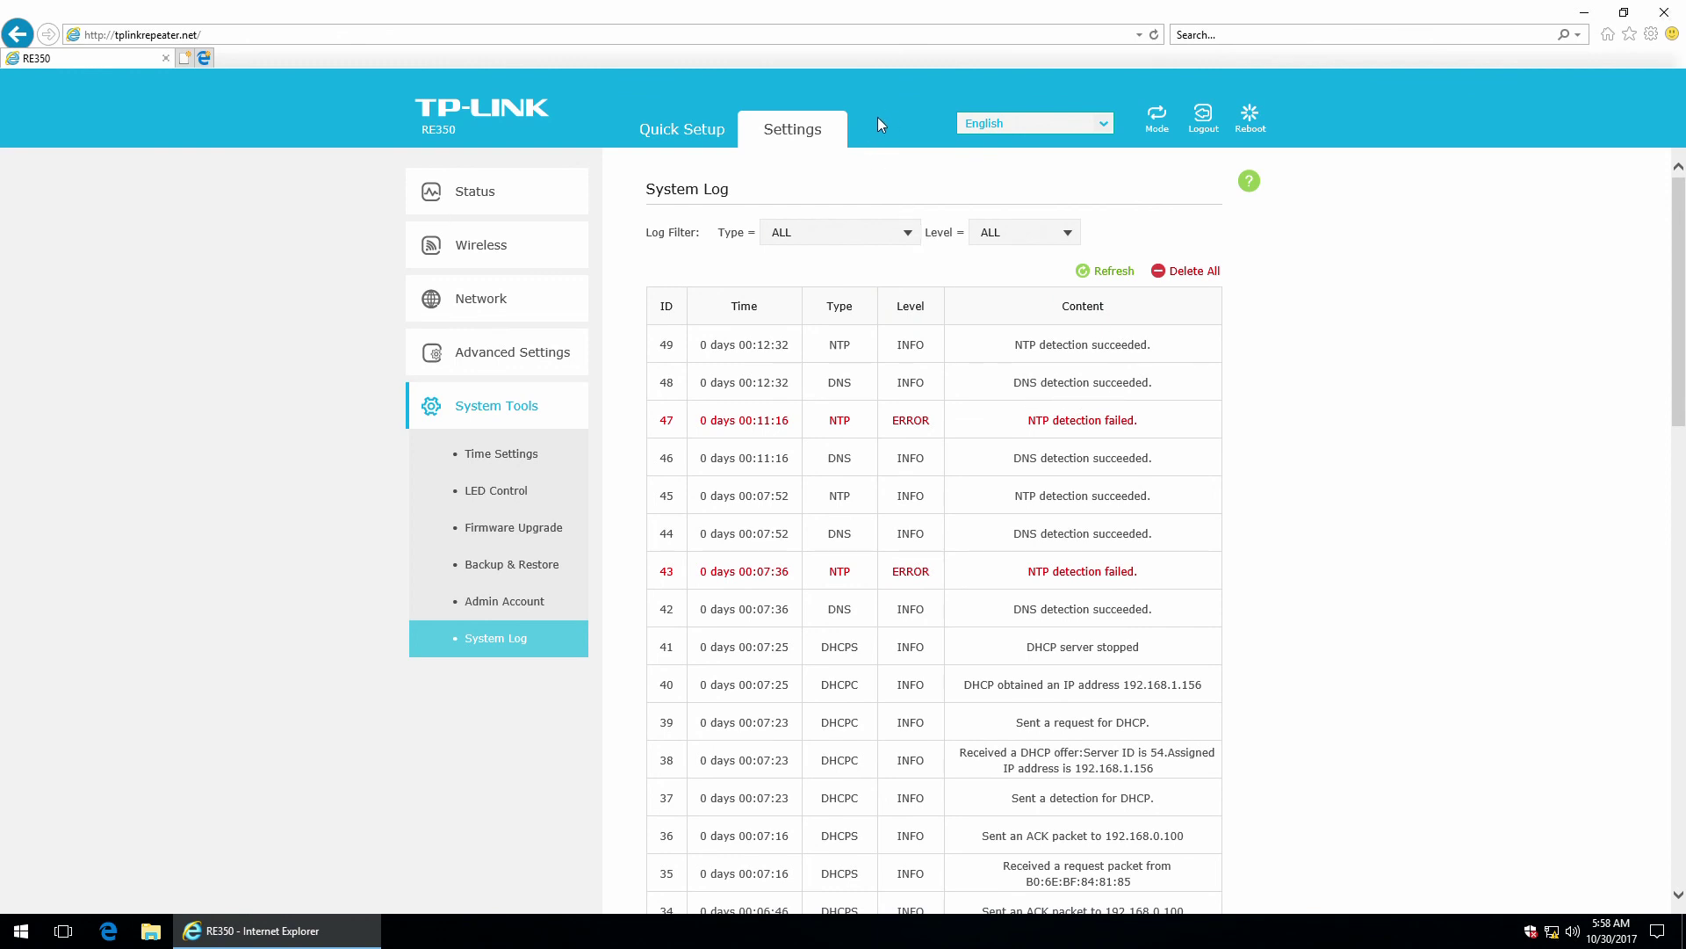
Look through the interface language list and close it with English still selected.
{"action": "left_click", "coordinate": [1085, 128]}
{"action": "left_click_drag", "start_coordinate": [1105, 170], "coordinate": [1109, 249]}
{"action": "scroll", "coordinate": [1109, 250], "scroll_direction": "up", "scroll_amount": 4}
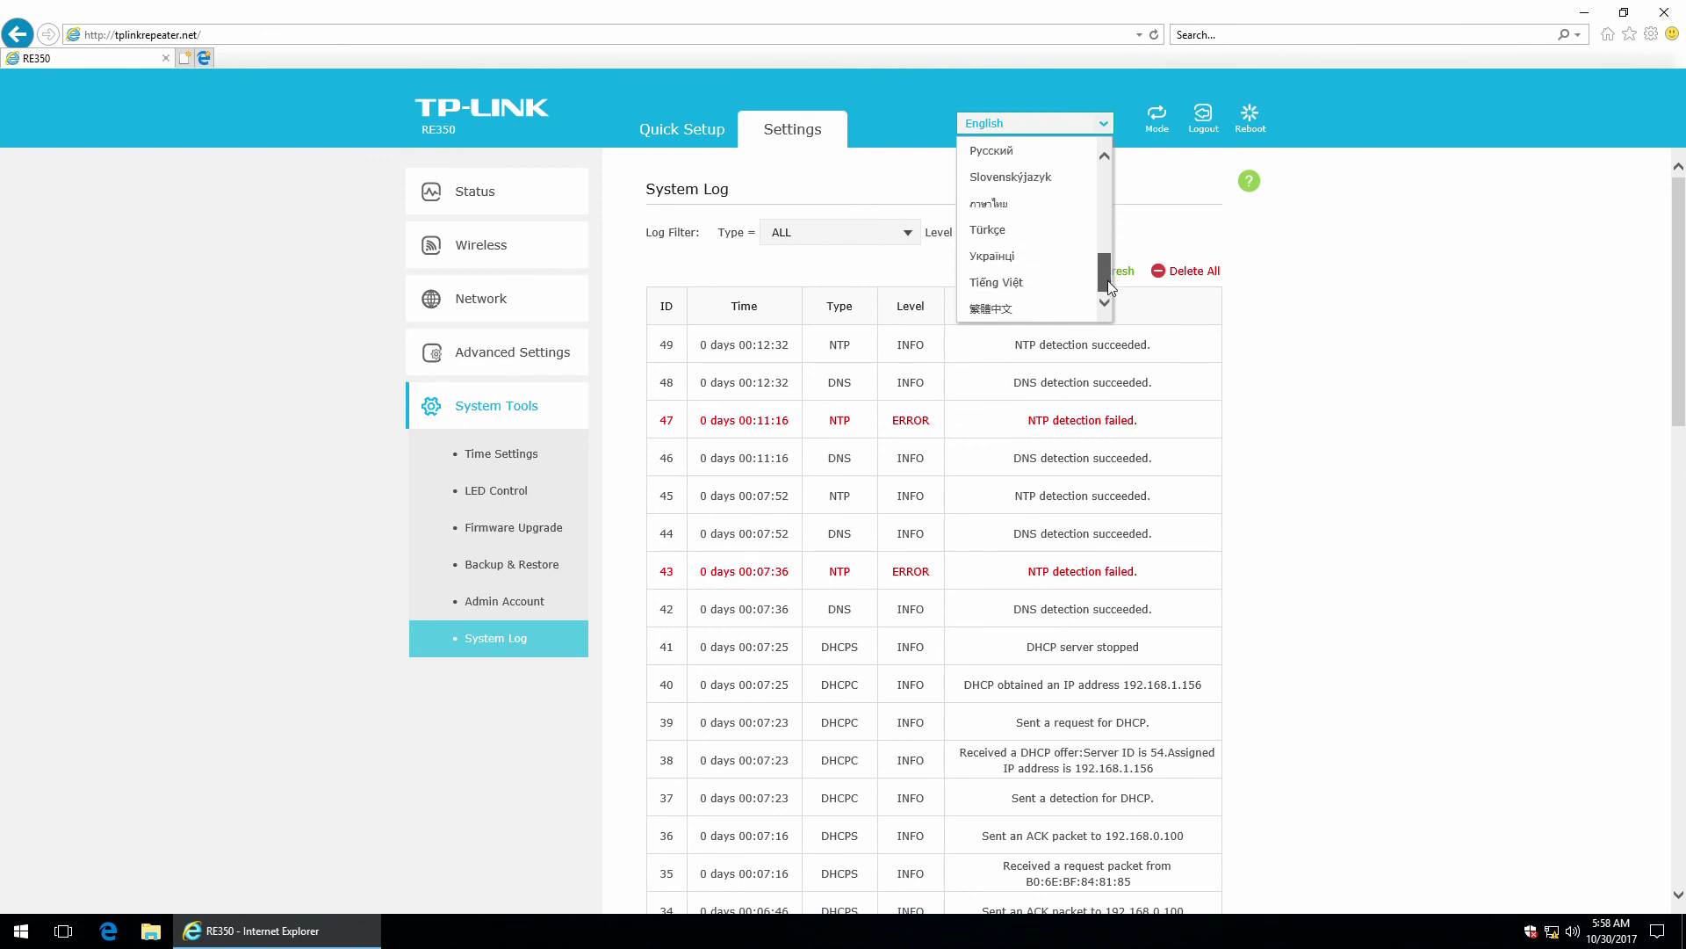
{"action": "left_click", "coordinate": [1105, 131]}
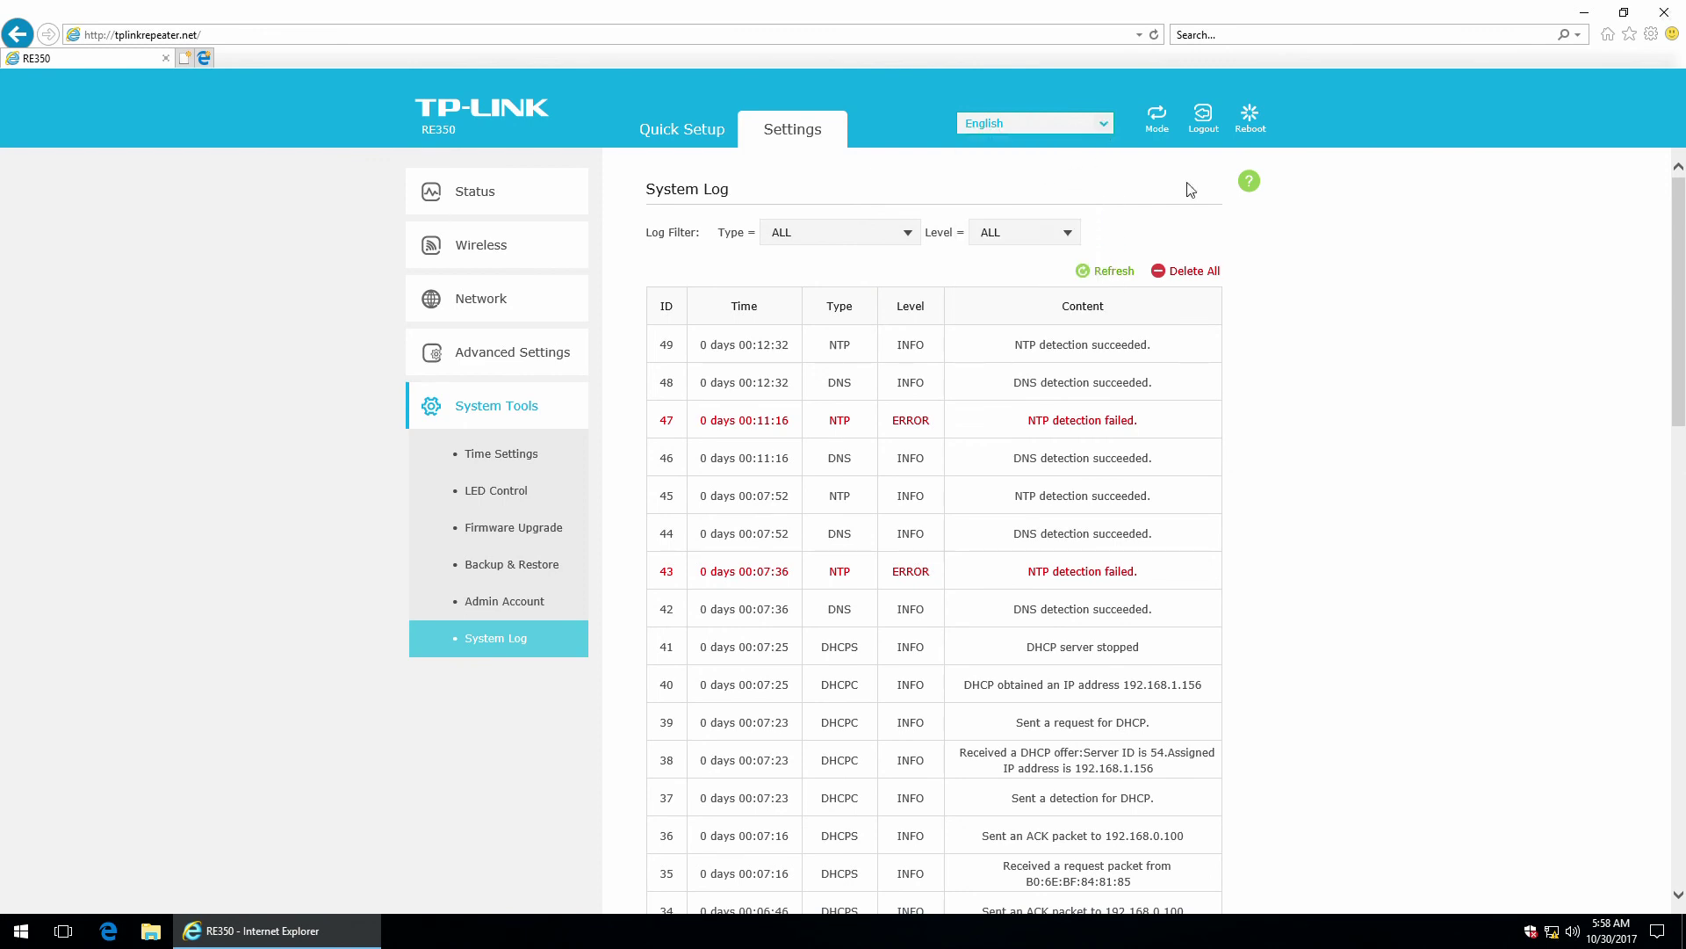
{"action": "scroll", "coordinate": [1333, 355], "scroll_direction": "down", "scroll_amount": 8}
{"action": "scroll", "coordinate": [1332, 355], "scroll_direction": "down", "scroll_amount": 6}
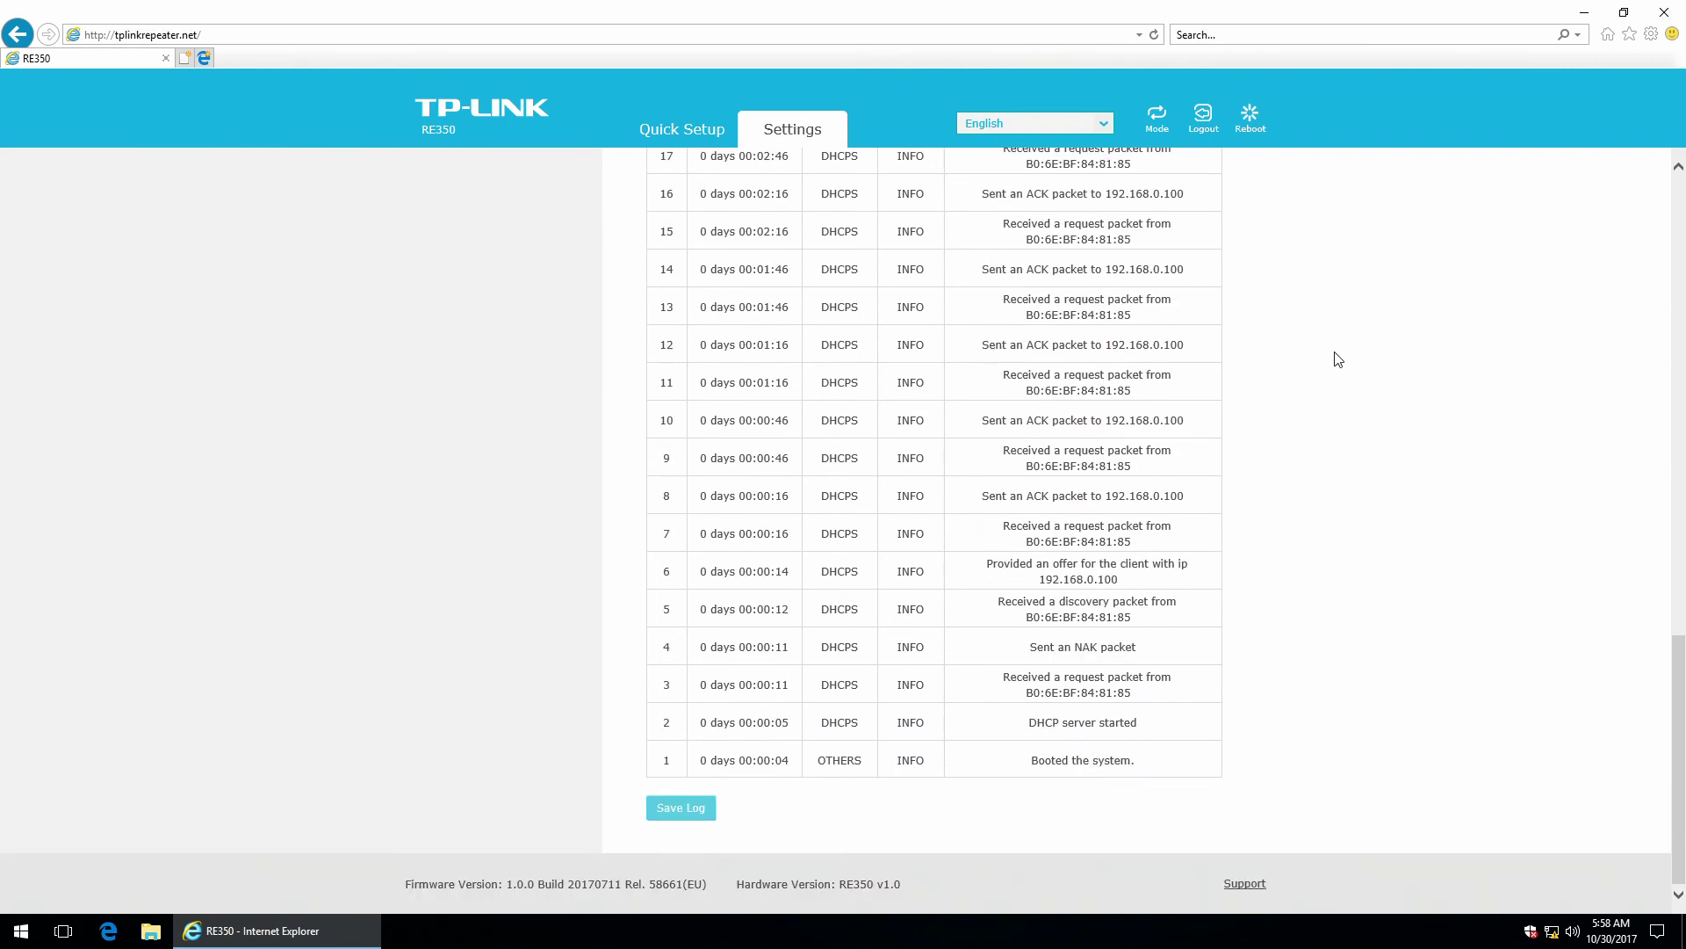
{"action": "scroll", "coordinate": [1323, 373], "scroll_direction": "up", "scroll_amount": 7}
{"action": "scroll", "coordinate": [1328, 374], "scroll_direction": "up", "scroll_amount": 6}
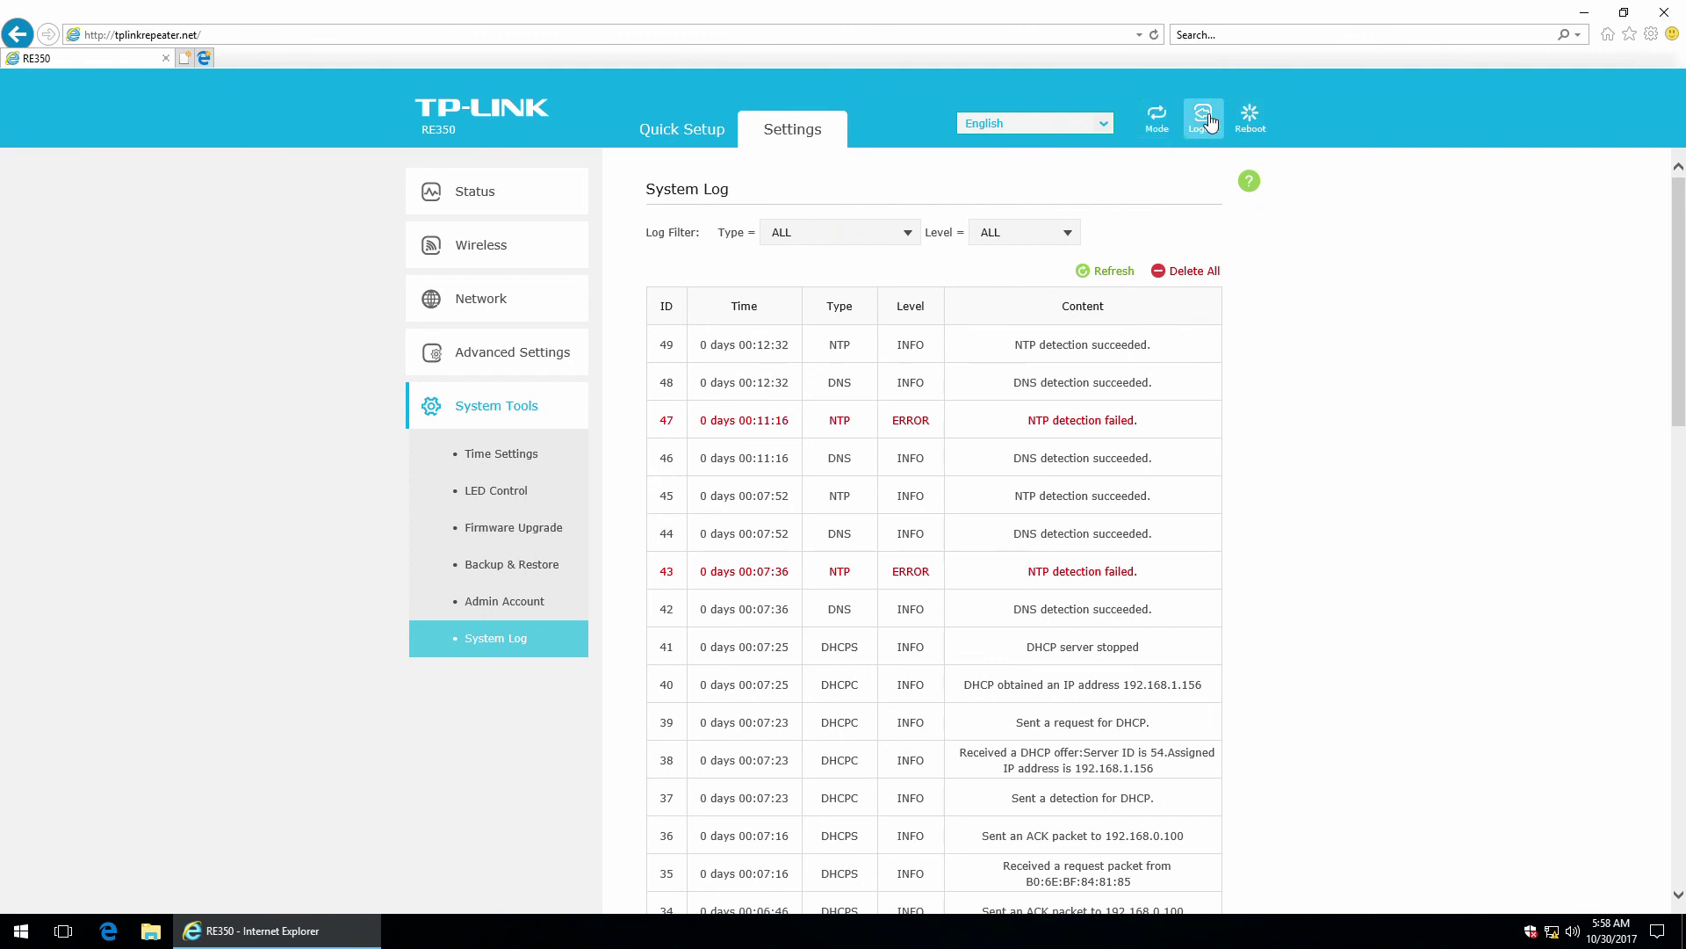
{"action": "left_click", "coordinate": [1155, 127]}
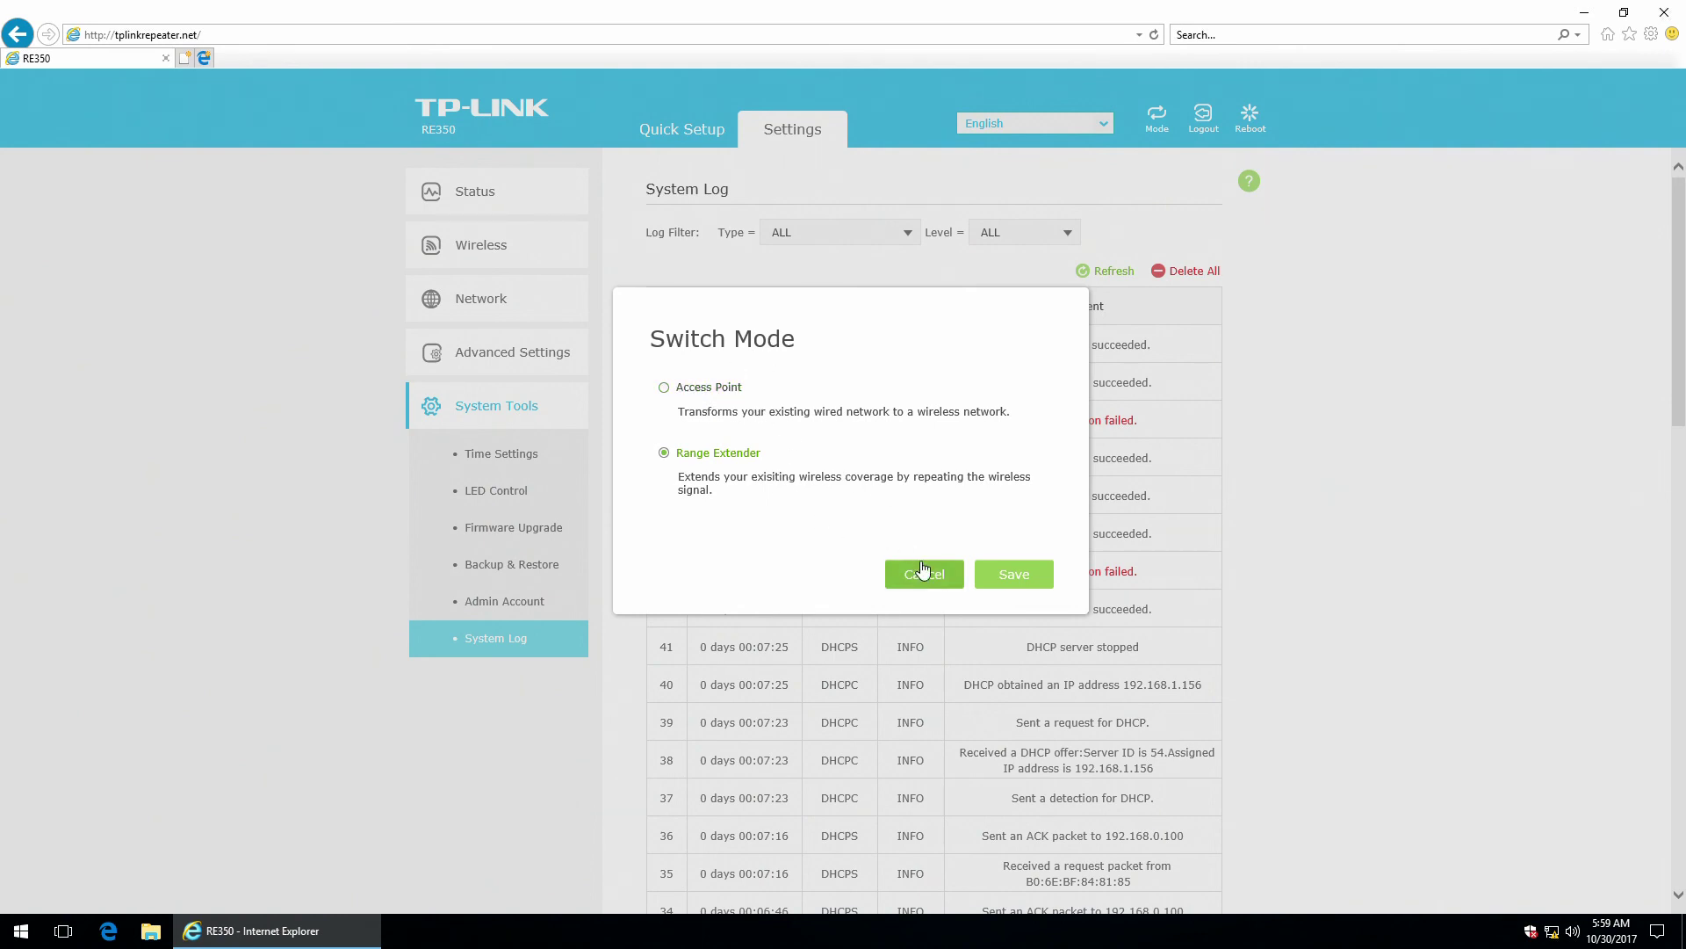
{"action": "left_click", "coordinate": [934, 586]}
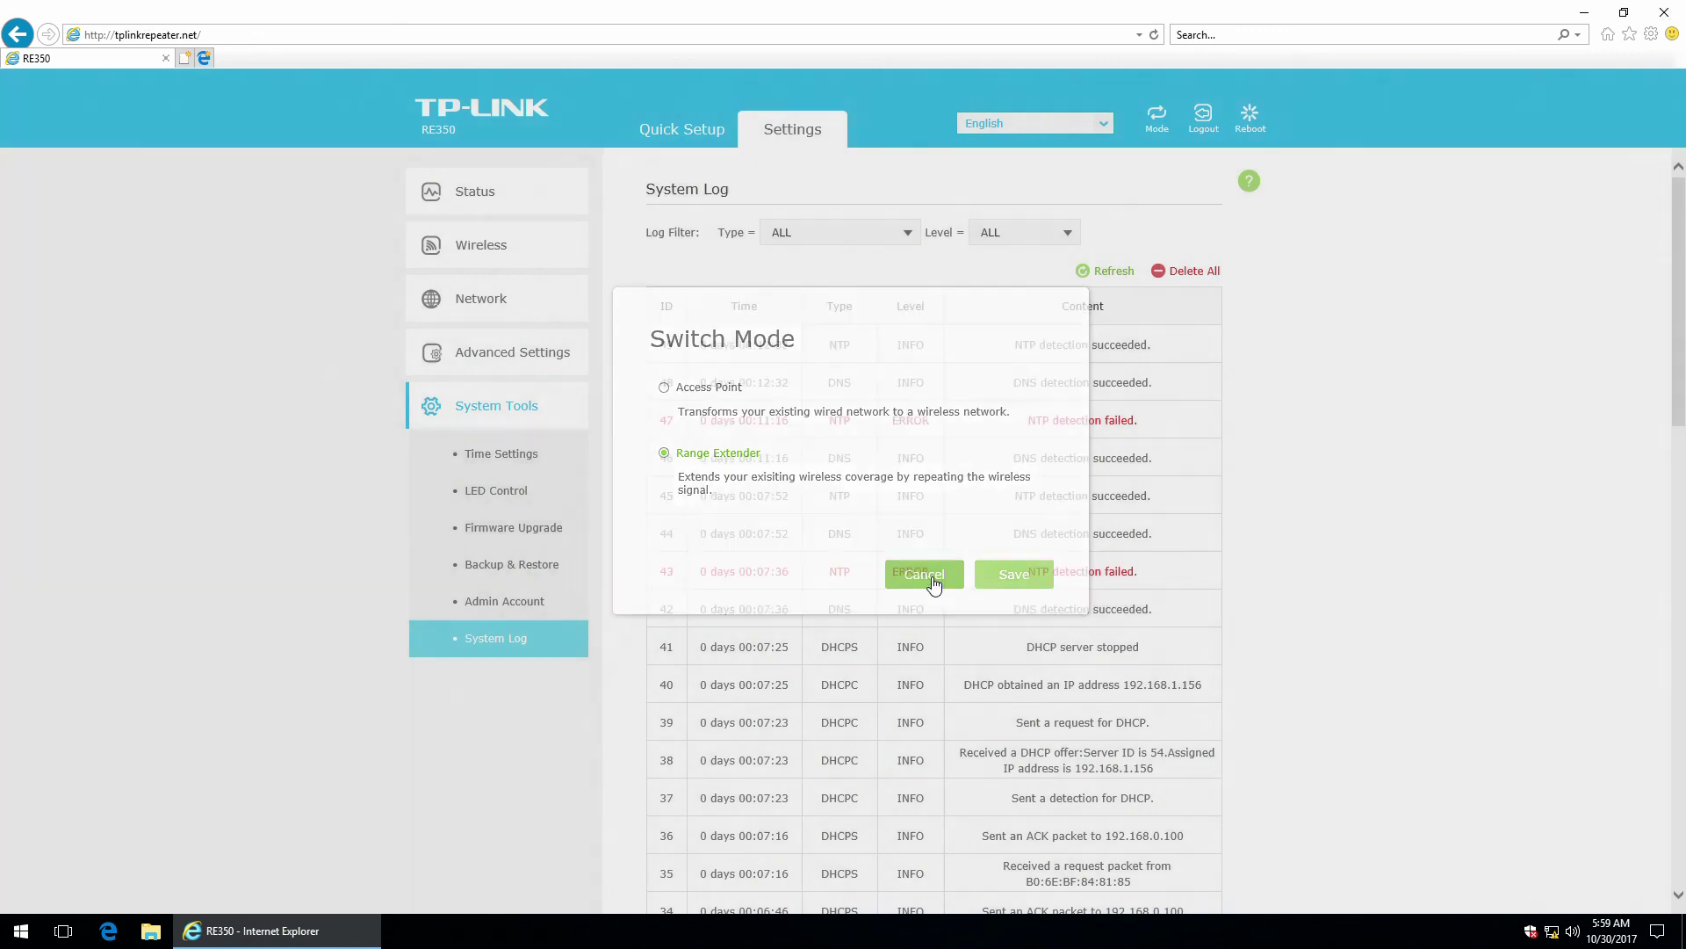